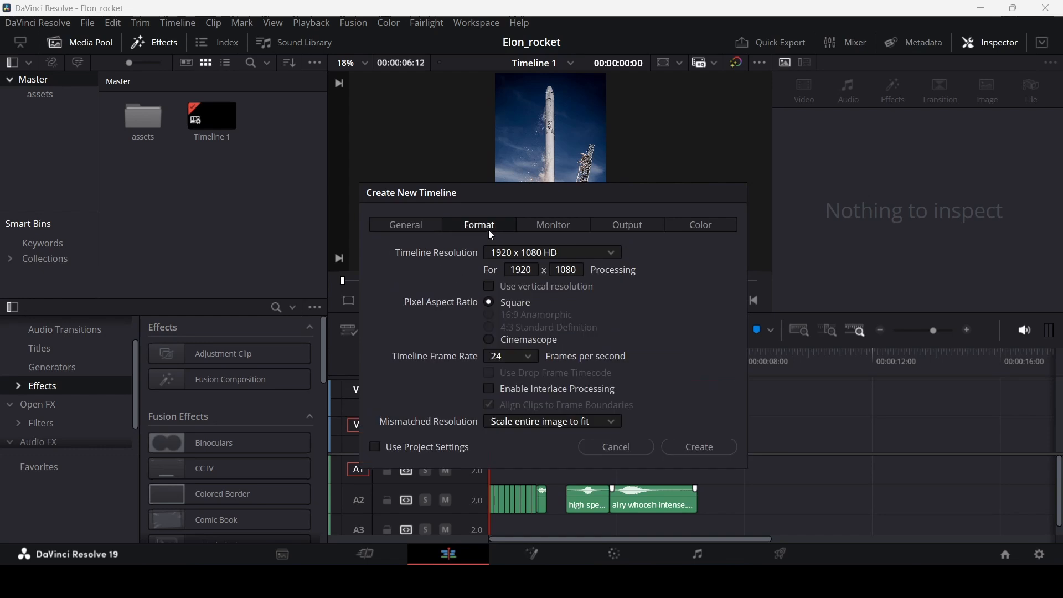
- Create a new timeline that uses vertical resolution and open the assets bin
{"action": "left_click", "coordinate": [514, 287]}
{"action": "left_click", "coordinate": [691, 443]}
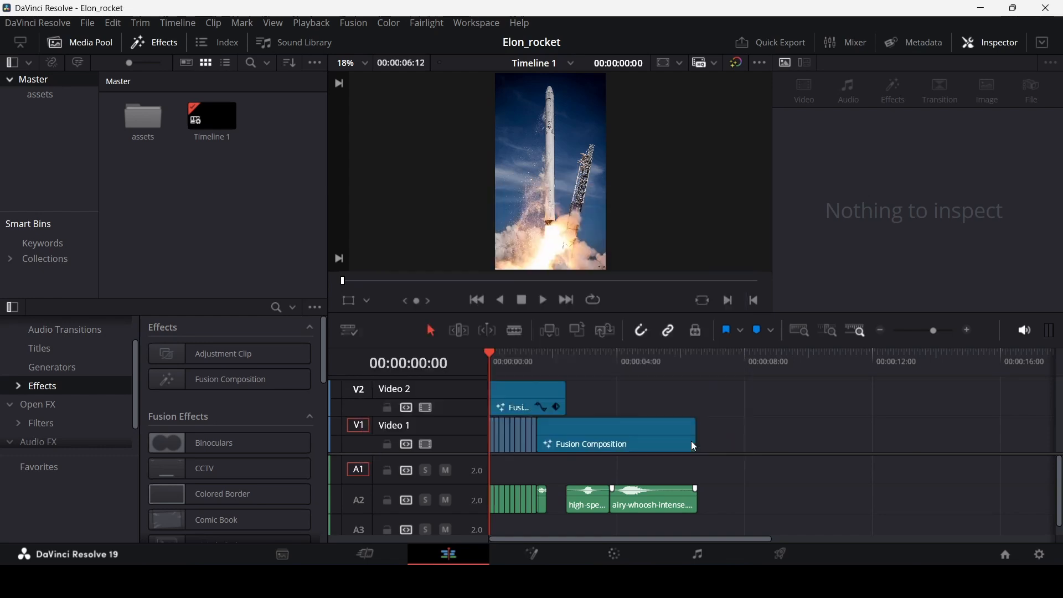
{"action": "double_click", "coordinate": [156, 125]}
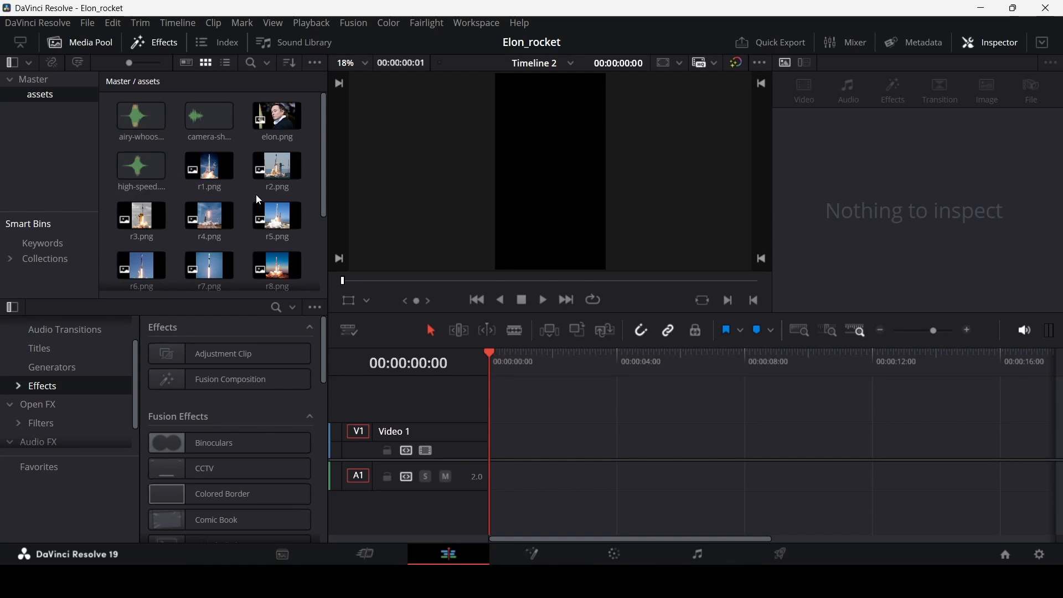
- Place r1.png at the start of video track 1 and trim it to four frames
{"action": "scroll", "coordinate": [241, 194], "scroll_direction": "down", "scroll_amount": 1}
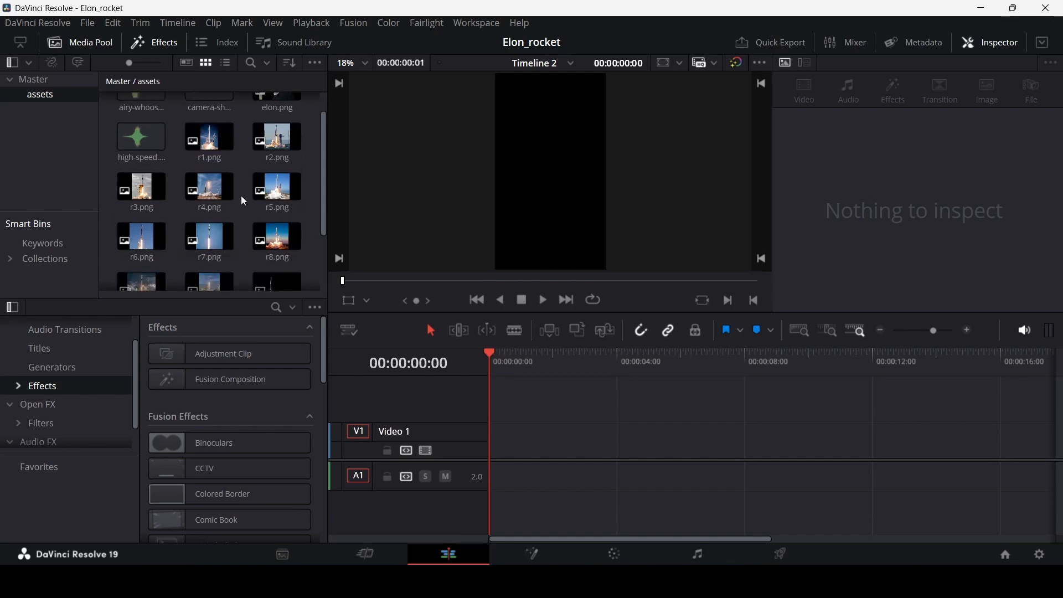
{"action": "scroll", "coordinate": [252, 181], "scroll_direction": "up", "scroll_amount": 1}
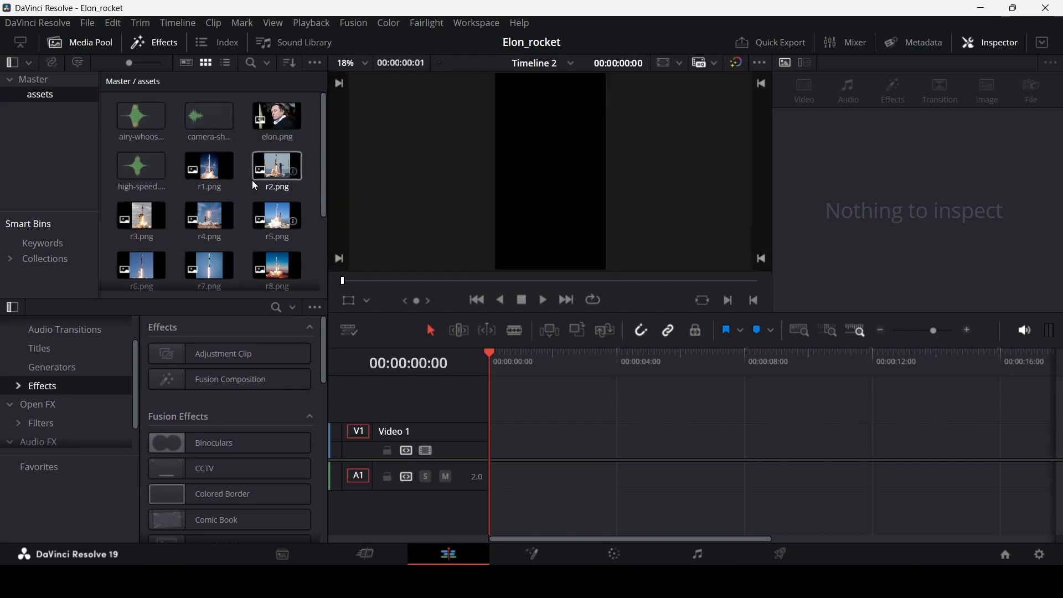
{"action": "left_click_drag", "start_coordinate": [225, 178], "coordinate": [510, 453]}
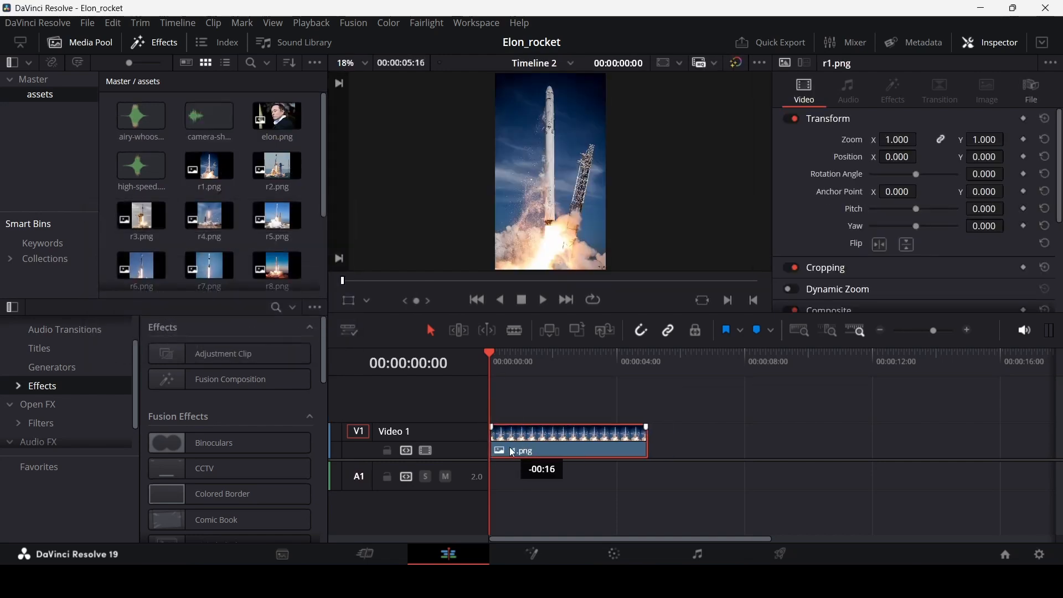
{"action": "scroll", "coordinate": [536, 405], "scroll_direction": "up", "scroll_amount": 1}
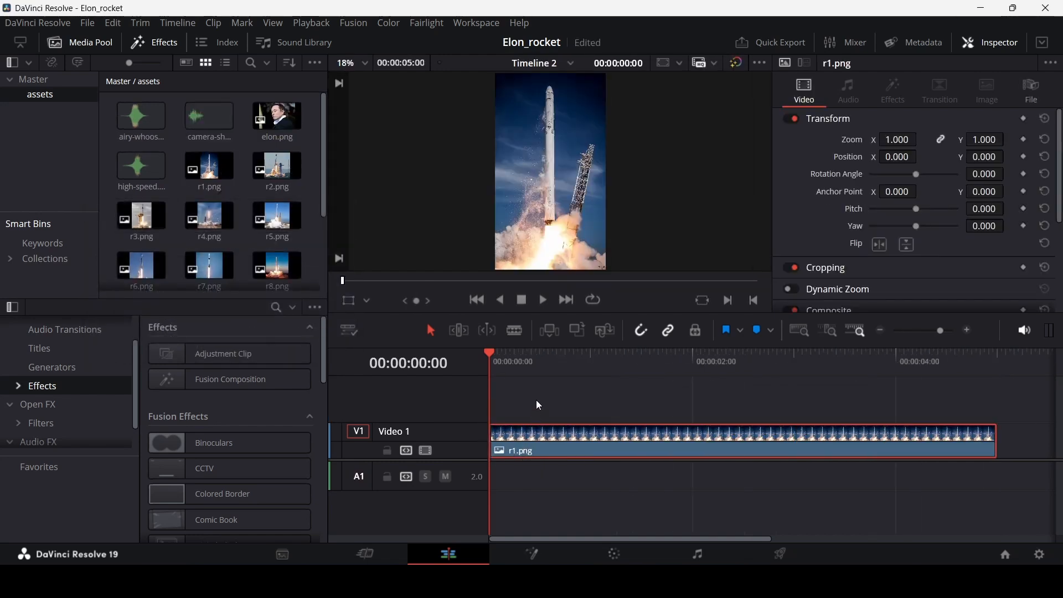
{"action": "key", "text": "Right"}
{"action": "key", "text": "Right"}
{"action": "key", "text": "Right"}
{"action": "key", "text": "Right"}
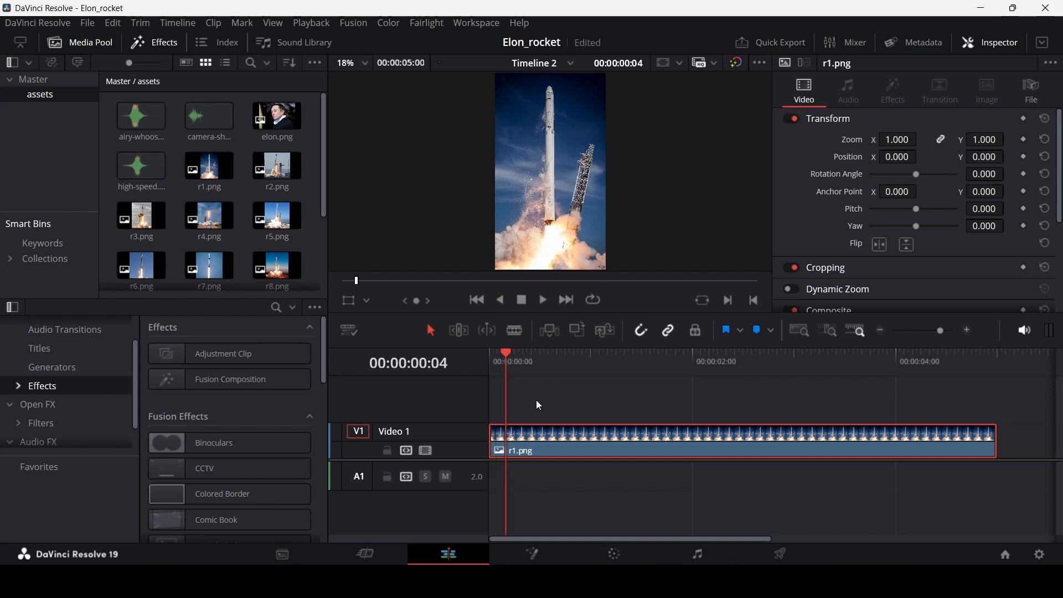
{"action": "left_click_drag", "start_coordinate": [992, 440], "coordinate": [504, 451]}
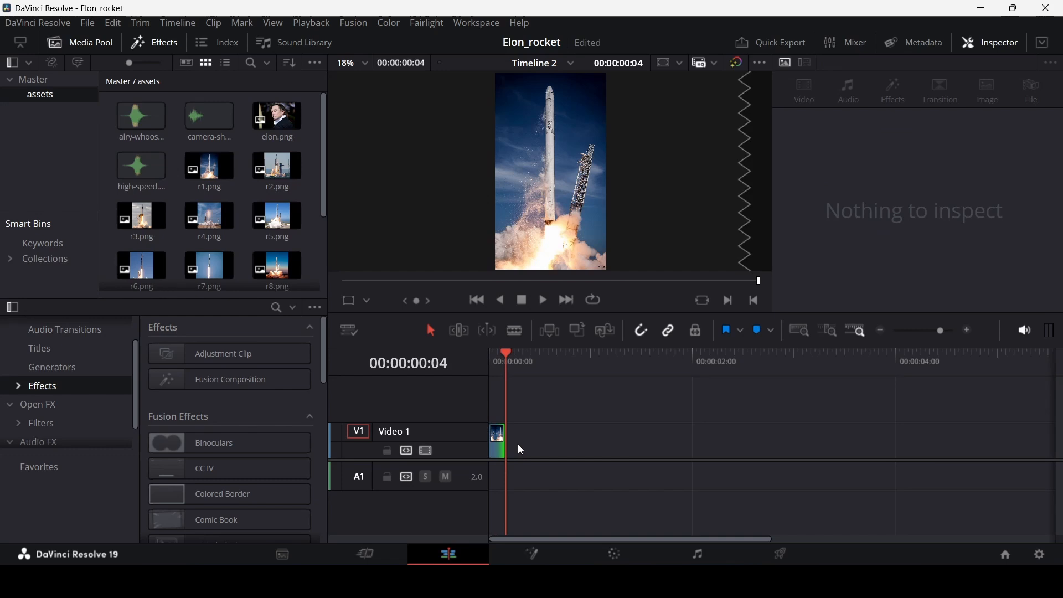
- Add r2.png directly after r1.png, split it at 00:00:00:08 and delete the remainder to keep four frames
{"action": "scroll", "coordinate": [518, 445], "scroll_direction": "up", "scroll_amount": 7}
{"action": "scroll", "coordinate": [517, 444], "scroll_direction": "up", "scroll_amount": 1}
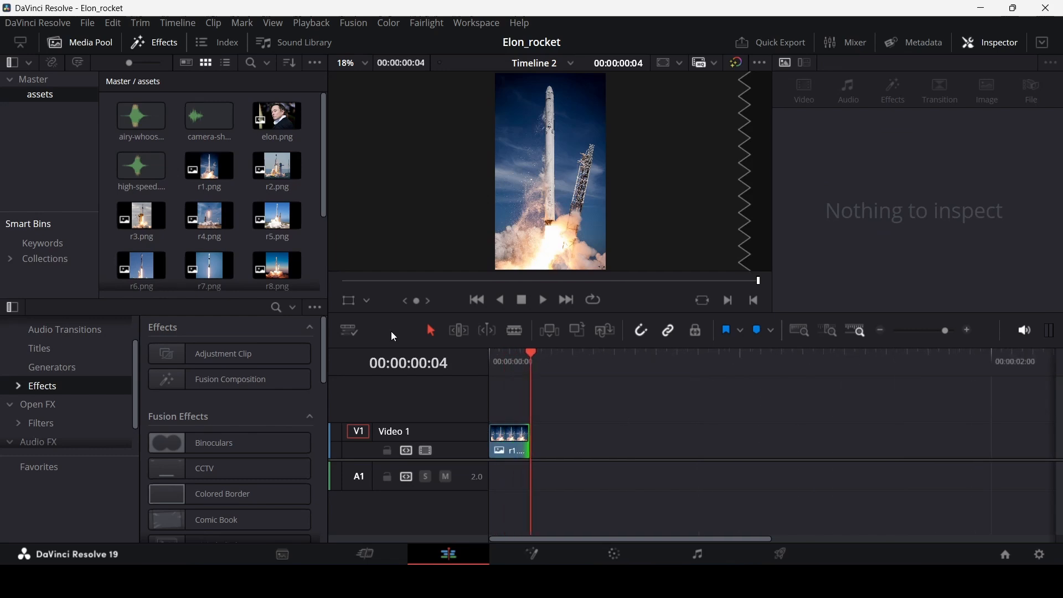
{"action": "left_click_drag", "start_coordinate": [277, 169], "coordinate": [574, 443]}
{"action": "key", "text": "Right"}
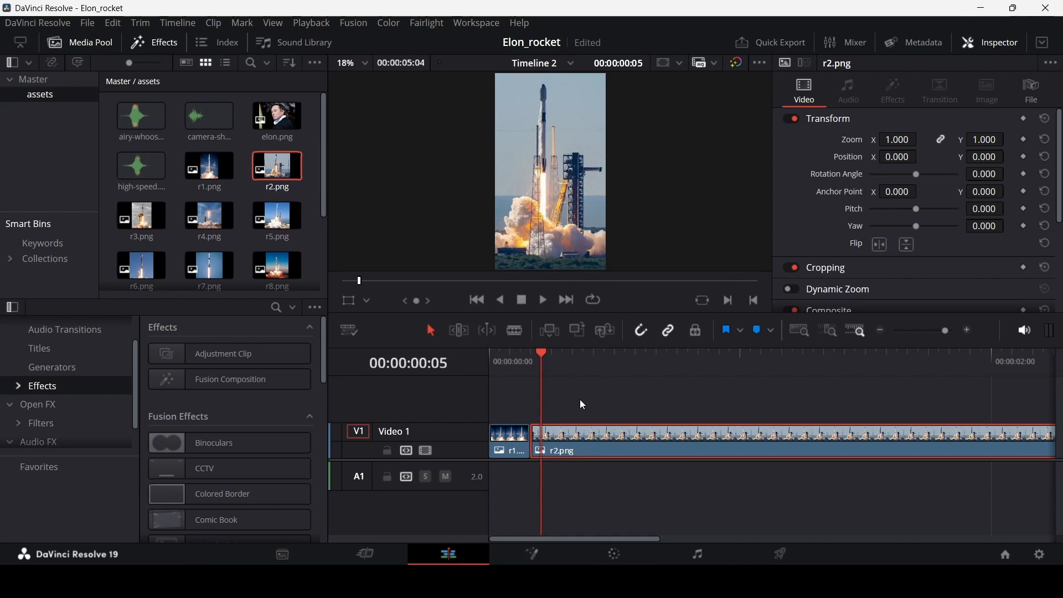
{"action": "key", "text": "Right"}
{"action": "key", "text": "Right"}
{"action": "key", "text": "Right"}
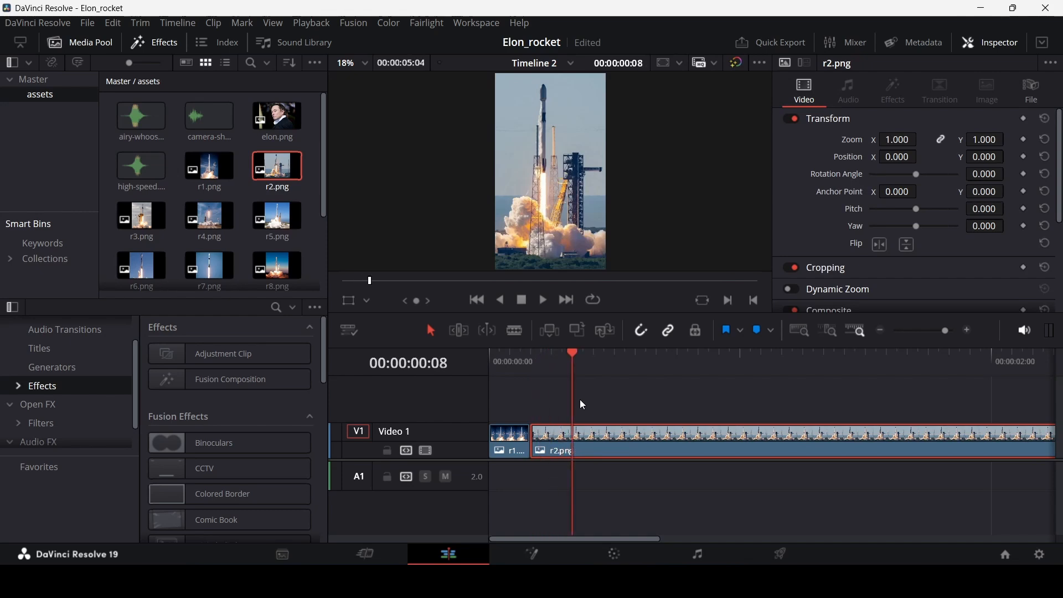
{"action": "key", "text": "ctrl+b"}
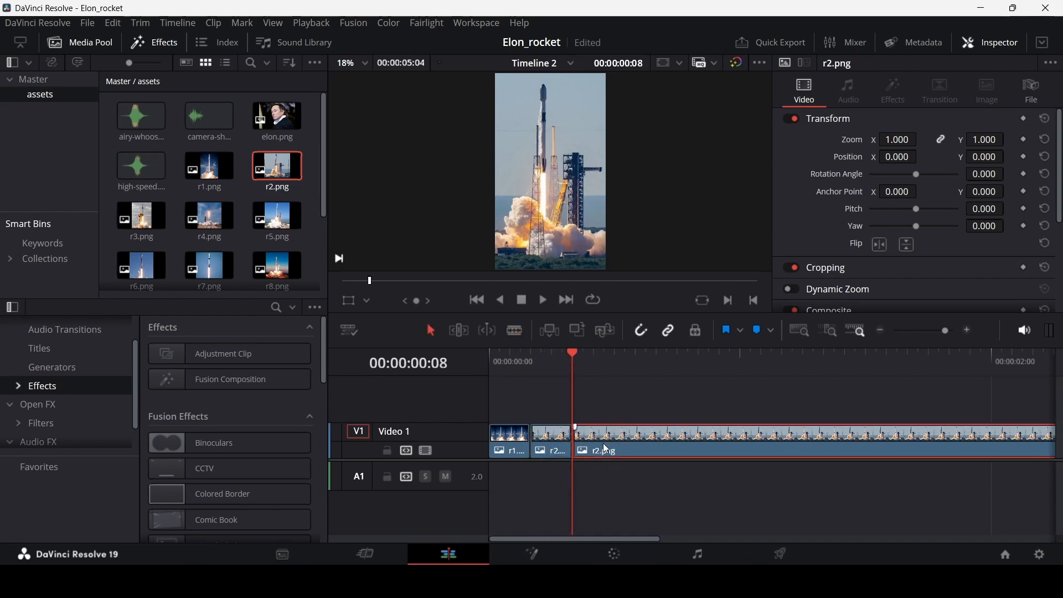
{"action": "key", "text": "Delete"}
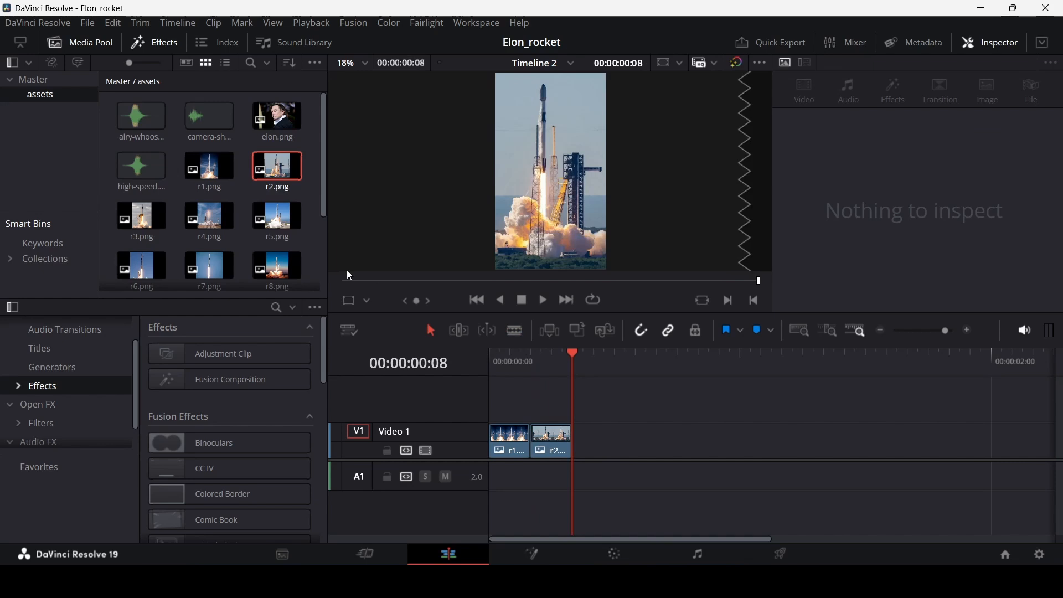
- Add r3.png directly after r2.png, split it at 00:00:00:12 and delete the remainder to keep four frames
{"action": "scroll", "coordinate": [294, 244], "scroll_direction": "down", "scroll_amount": 3}
{"action": "scroll", "coordinate": [310, 240], "scroll_direction": "up", "scroll_amount": 3}
{"action": "left_click_drag", "start_coordinate": [141, 222], "coordinate": [619, 396]}
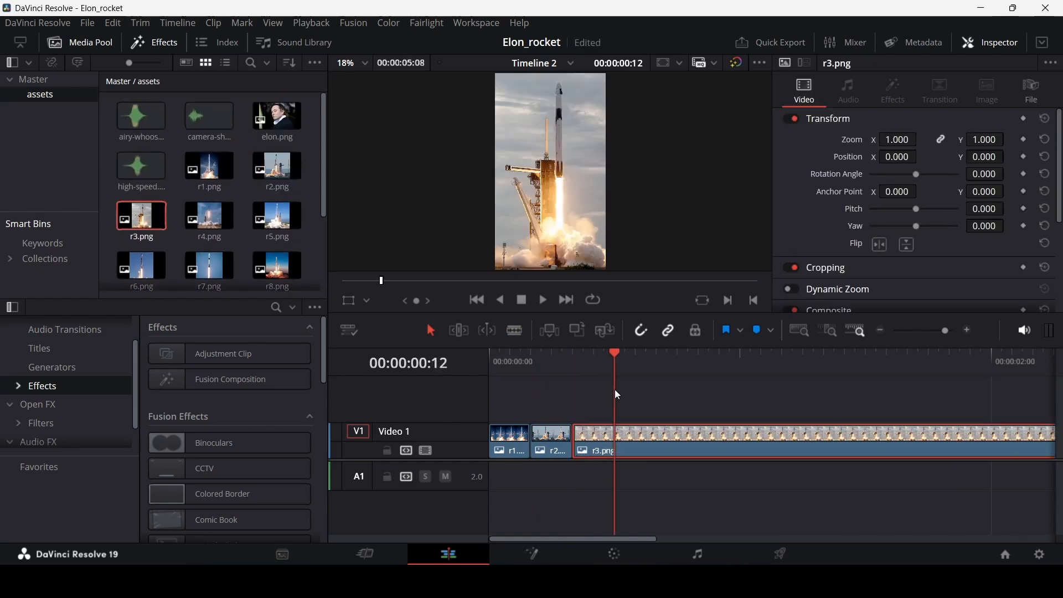
{"action": "key", "text": "ctrl+b"}
{"action": "left_click", "coordinate": [690, 443]}
{"action": "key", "text": "Delete"}
- Append r4.png, r5.png and r6.png to video track 1, each cut to four frames
{"action": "left_click_drag", "start_coordinate": [209, 216], "coordinate": [690, 431]}
{"action": "key", "text": "Right"}
{"action": "key", "text": "Right"}
{"action": "key", "text": "Right"}
{"action": "key", "text": "Right"}
{"action": "left_click_drag", "start_coordinate": [277, 216], "coordinate": [690, 451]}
{"action": "left_click_drag", "start_coordinate": [141, 266], "coordinate": [775, 440]}
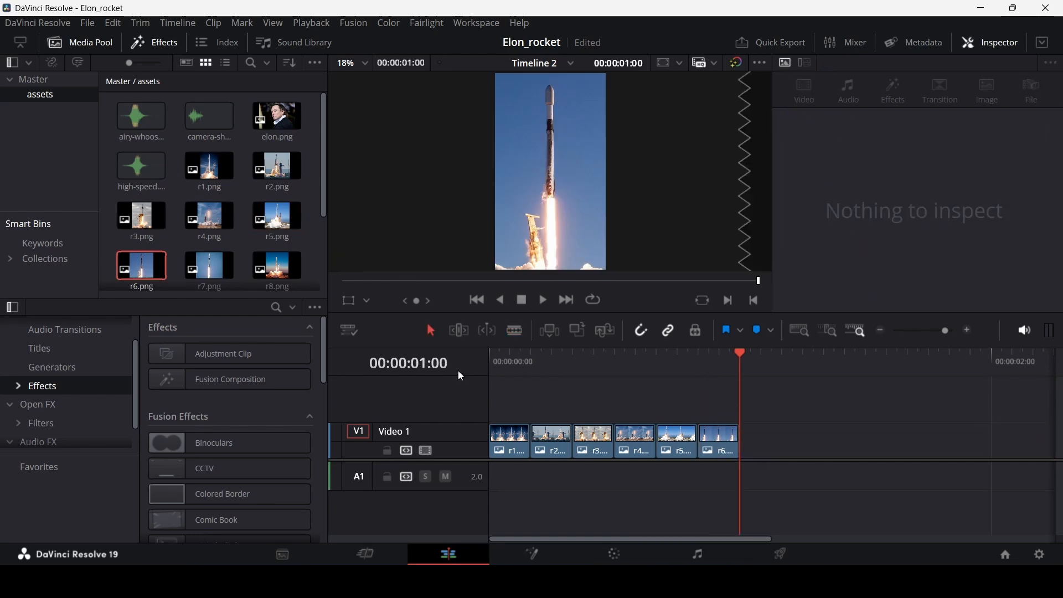
- Append r7.png, r8.png and r9.png after r6.png, each cut to four frames
{"action": "left_click_drag", "start_coordinate": [210, 266], "coordinate": [786, 440]}
{"action": "key", "text": "ctrl+b"}
{"action": "left_click", "coordinate": [808, 440]}
{"action": "key", "text": "Delete"}
{"action": "left_click_drag", "start_coordinate": [277, 266], "coordinate": [831, 441]}
{"action": "scroll", "coordinate": [222, 238], "scroll_direction": "down", "scroll_amount": 2}
{"action": "left_click_drag", "start_coordinate": [142, 257], "coordinate": [870, 438]}
{"action": "left_click_drag", "start_coordinate": [209, 257], "coordinate": [698, 406]}
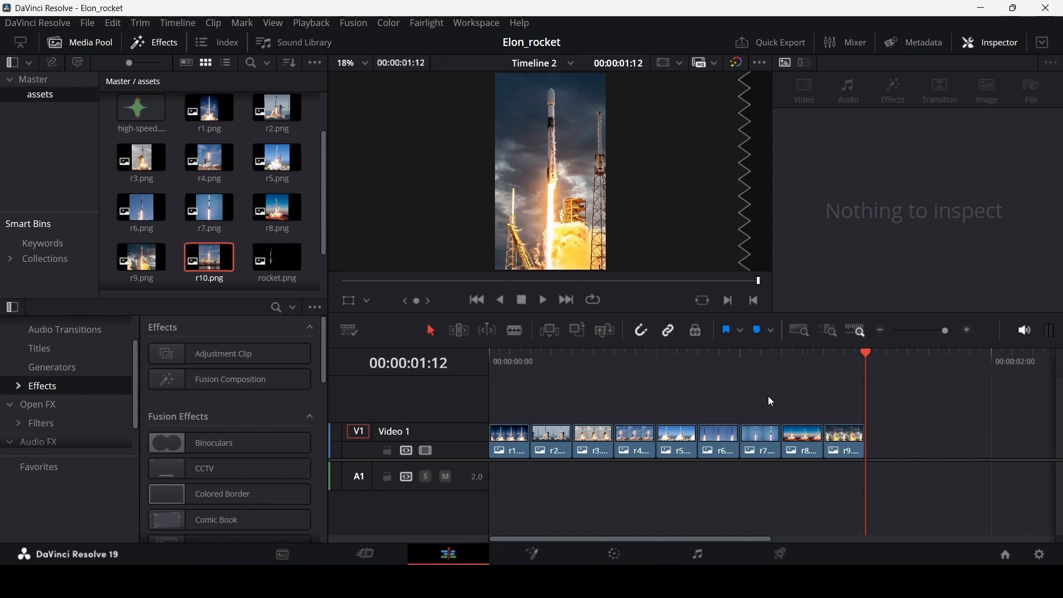
- Place camera-shutter.mp3 on audio track 1 under r1.png, trim it to the image's length and repeat it for each following image
{"action": "scroll", "coordinate": [277, 227], "scroll_direction": "up", "scroll_amount": 2}
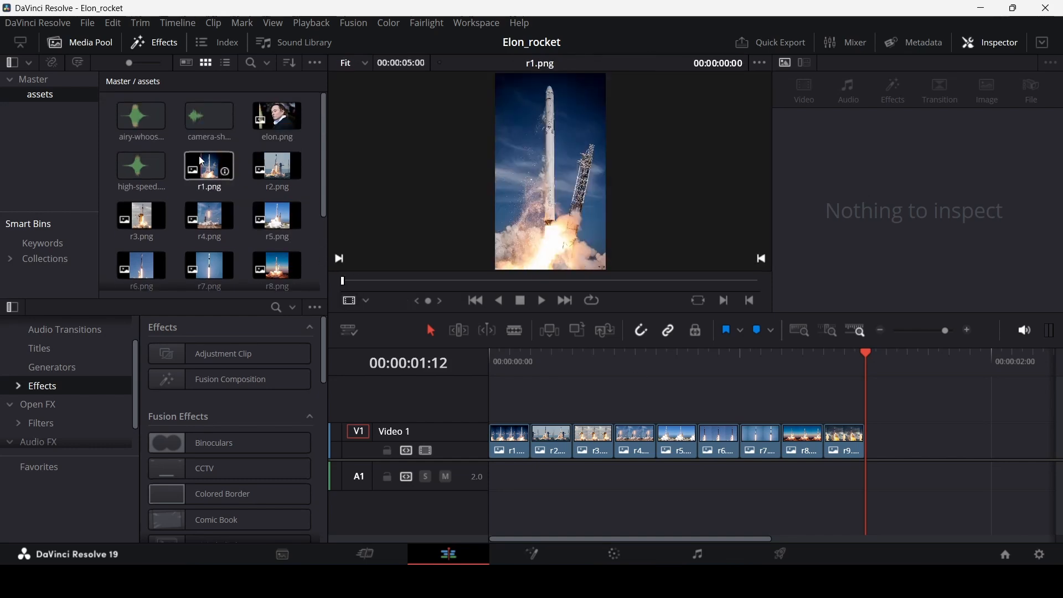
{"action": "left_click", "coordinate": [207, 127]}
{"action": "left_click_drag", "start_coordinate": [206, 127], "coordinate": [519, 480]}
{"action": "left_click_drag", "start_coordinate": [633, 481], "coordinate": [603, 480]}
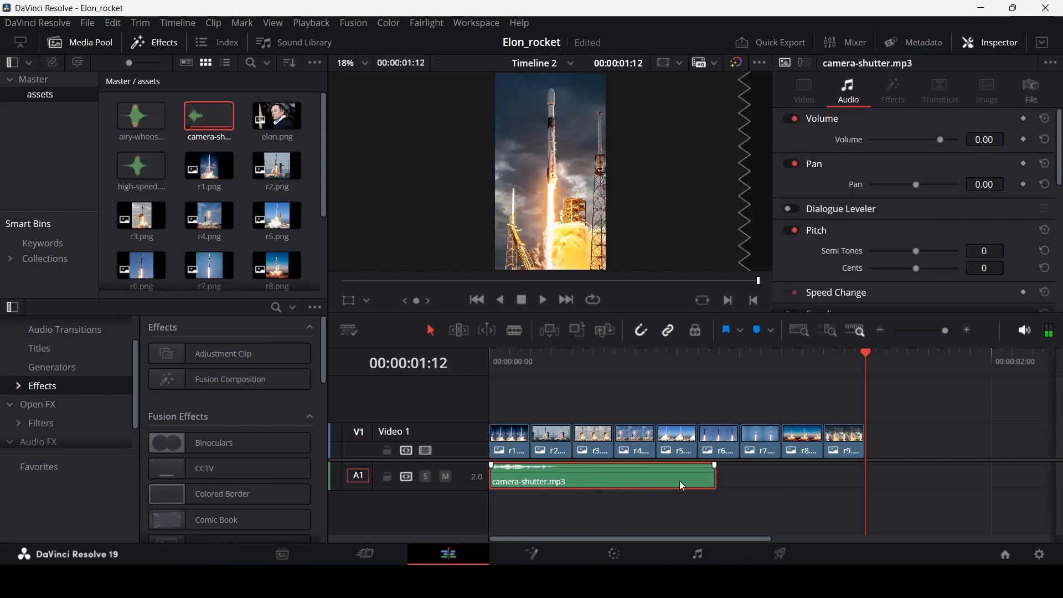
{"action": "left_click", "coordinate": [714, 474]}
{"action": "left_click_drag", "start_coordinate": [518, 474], "coordinate": [596, 481]}
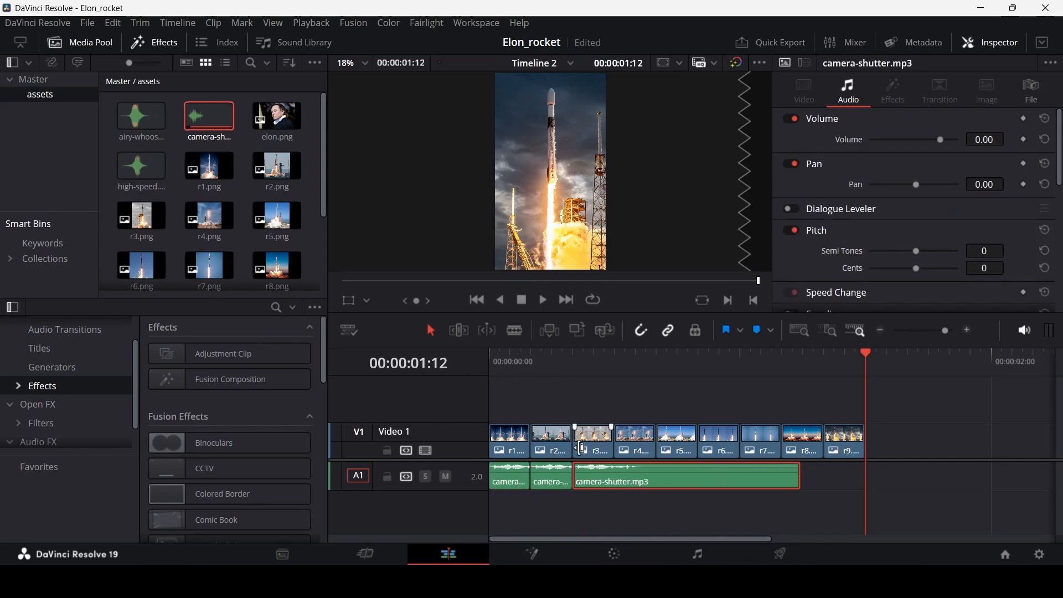
{"action": "left_click_drag", "start_coordinate": [602, 475], "coordinate": [895, 463]}
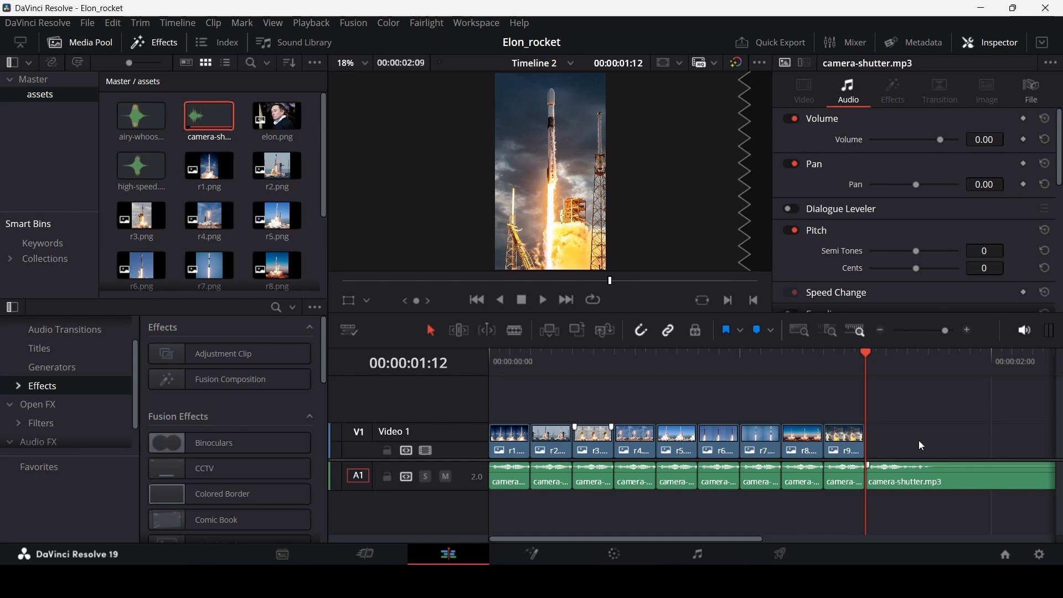
- Play the timeline from the start to check the image sequence with its shutter sounds
{"action": "left_click", "coordinate": [550, 391]}
{"action": "key", "text": "Home"}
{"action": "key", "text": "space"}
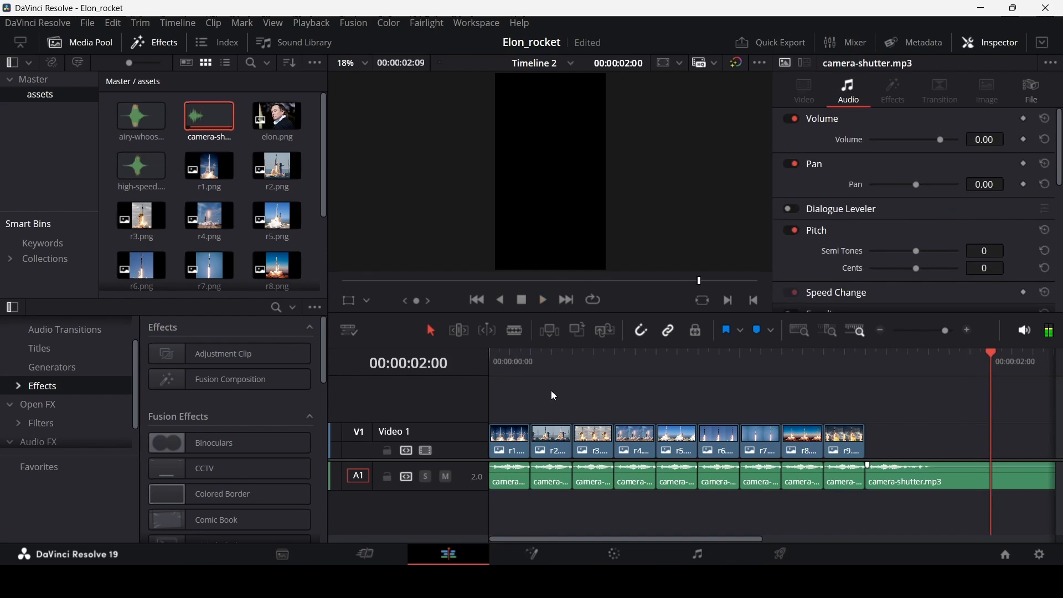
- Add a Fusion Composition after r9.png on video track 1 and open it in the Fusion page
{"action": "left_click_drag", "start_coordinate": [510, 368], "coordinate": [478, 367]}
{"action": "scroll", "coordinate": [608, 398], "scroll_direction": "down", "scroll_amount": 2}
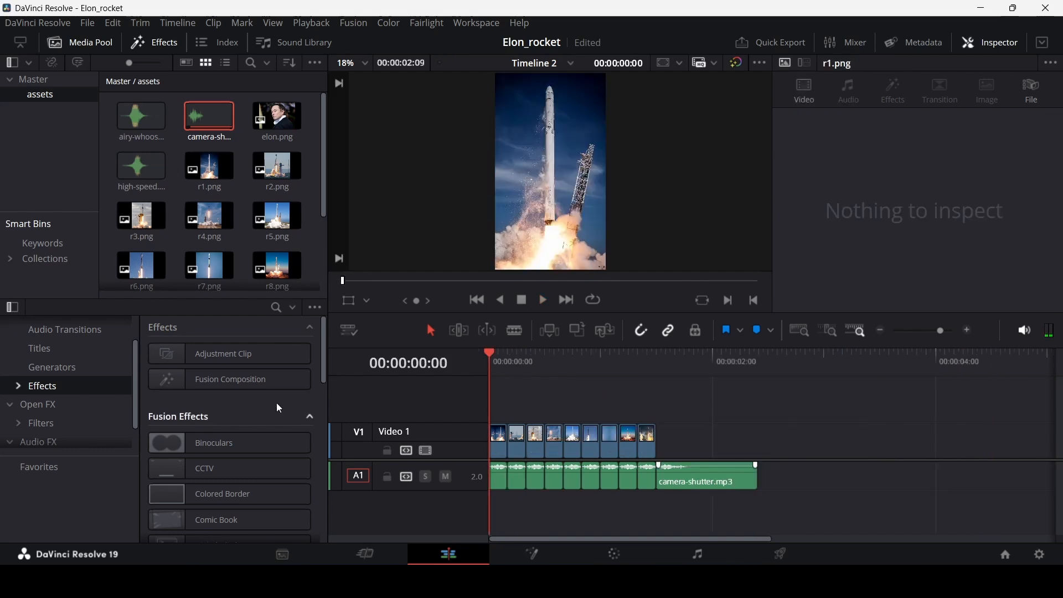
{"action": "left_click_drag", "start_coordinate": [258, 385], "coordinate": [698, 440]}
{"action": "right_click", "coordinate": [692, 442]}
{"action": "left_click", "coordinate": [747, 355]}
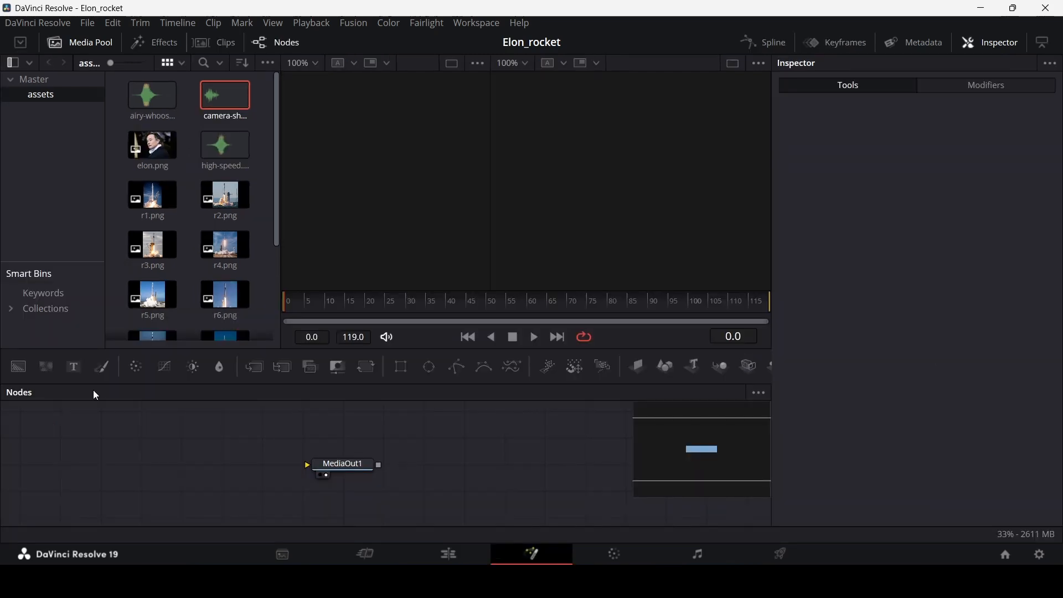
- Build a node chain from a Background through a MultiMerge to MediaOut1, and feed elon.png into the MultiMerge
{"action": "left_click_drag", "start_coordinate": [19, 367], "coordinate": [83, 459]}
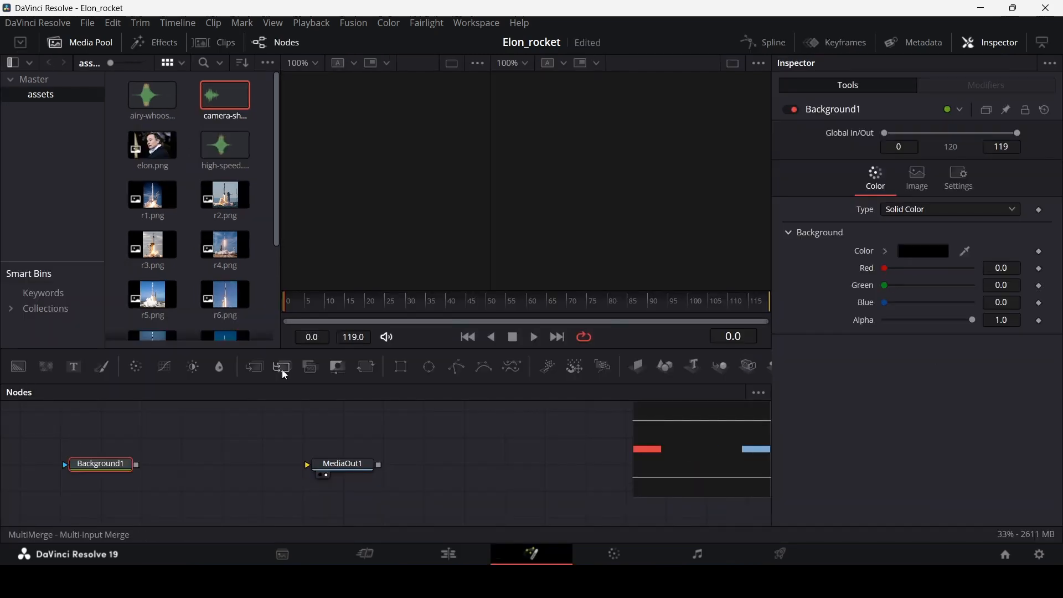
{"action": "left_click_drag", "start_coordinate": [285, 375], "coordinate": [334, 485]}
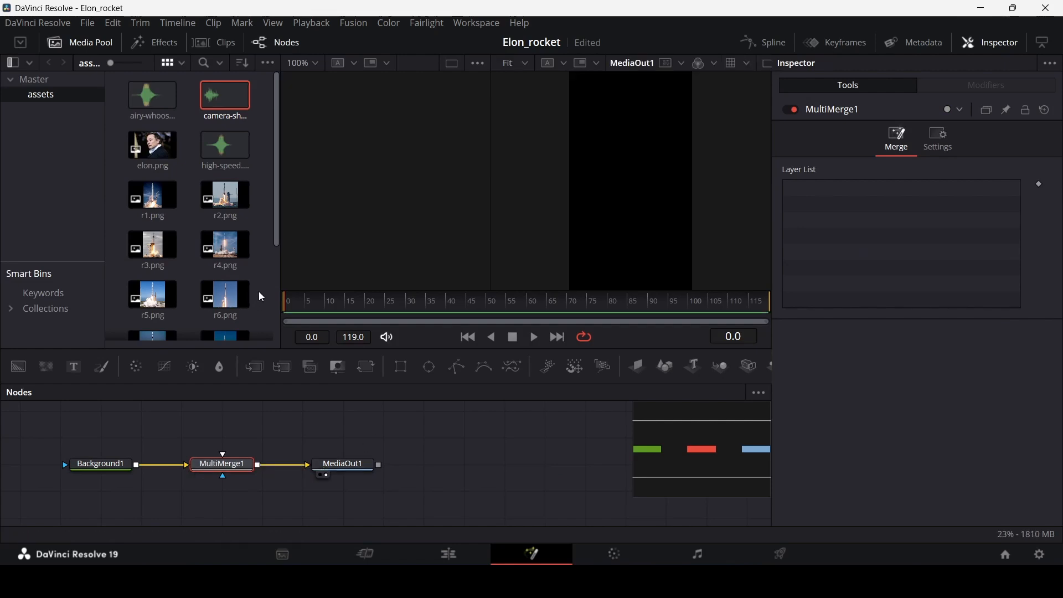
{"action": "left_click_drag", "start_coordinate": [153, 146], "coordinate": [222, 484]}
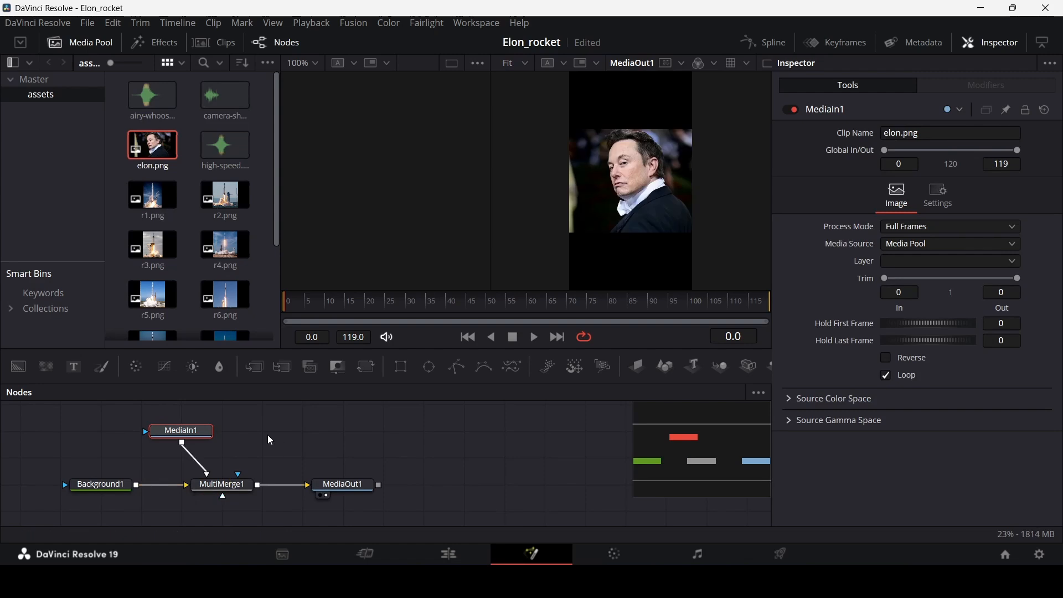
- Rename the elon.png layer in the MultiMerge layer list as elon
{"action": "left_click", "coordinate": [220, 486]}
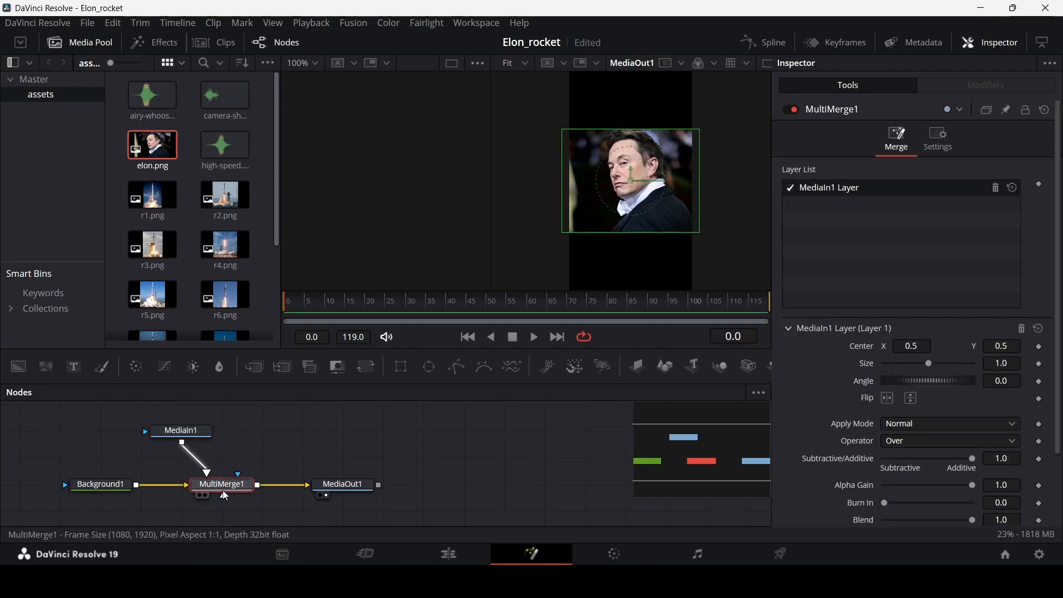
{"action": "double_click", "coordinate": [851, 189]}
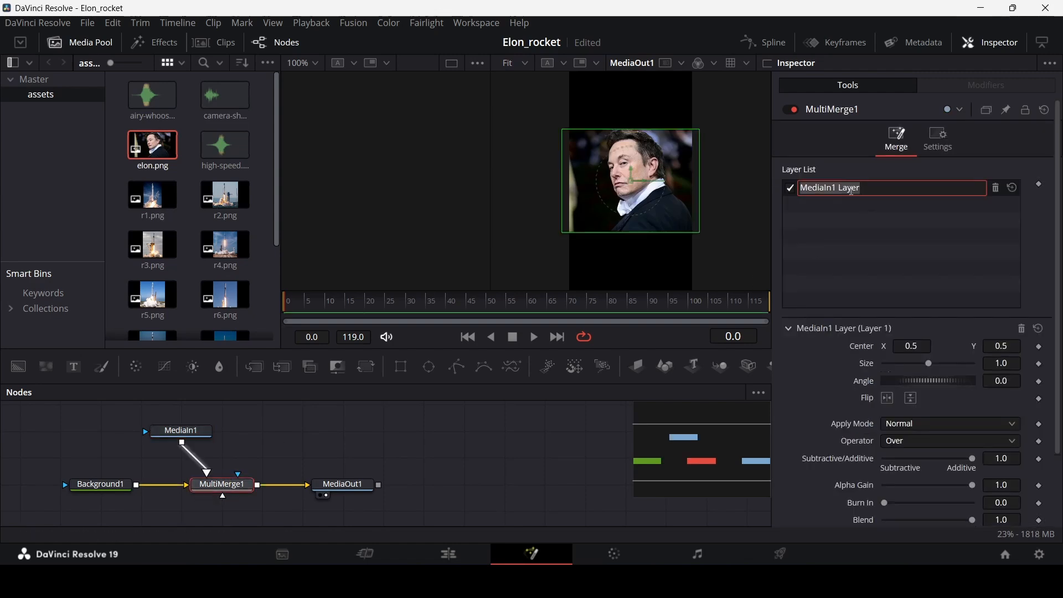
{"action": "type", "text": "elon"}
{"action": "key", "text": "Return"}
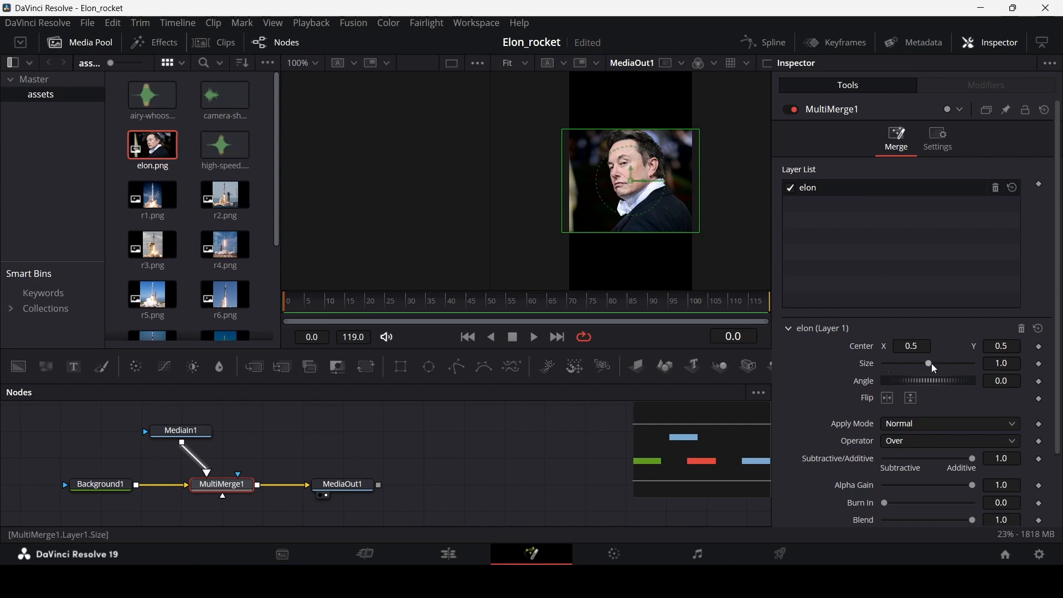
- Scale the elon layer up to fill the vertical frame, with its size set to 2.2
{"action": "left_click_drag", "start_coordinate": [935, 369], "coordinate": [946, 369]}
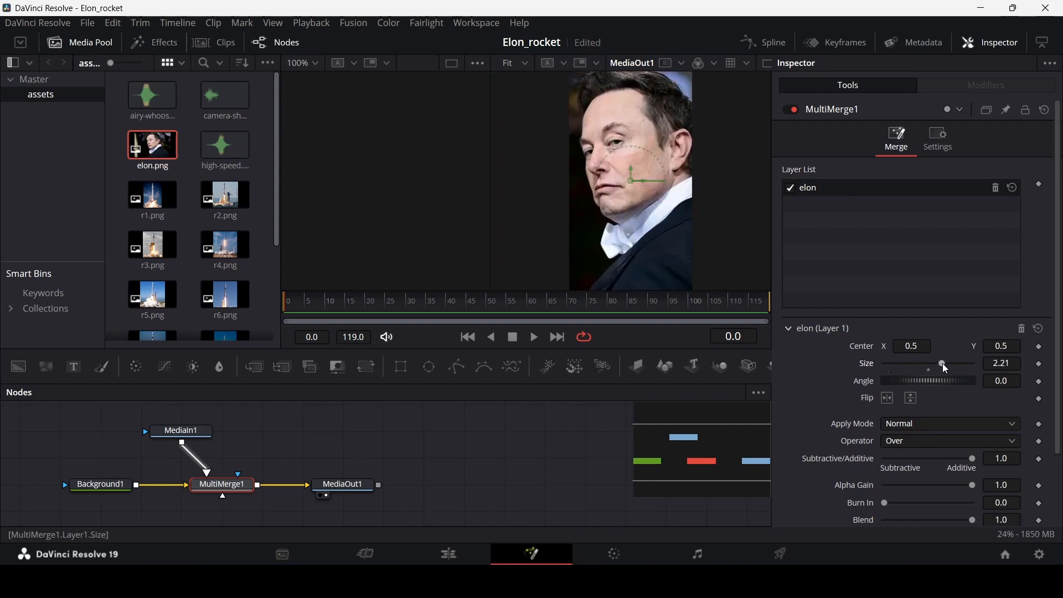
{"action": "scroll", "coordinate": [669, 213], "scroll_direction": "down", "scroll_amount": 2}
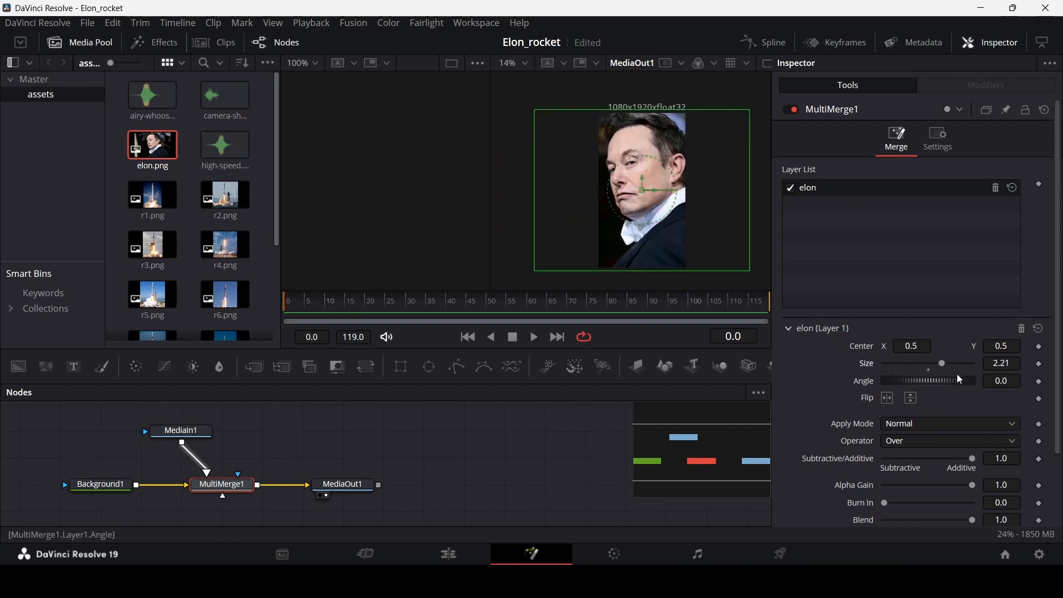
{"action": "left_click", "coordinate": [1017, 364]}
{"action": "key", "text": "BackSpace"}
{"action": "key", "text": "Tab"}
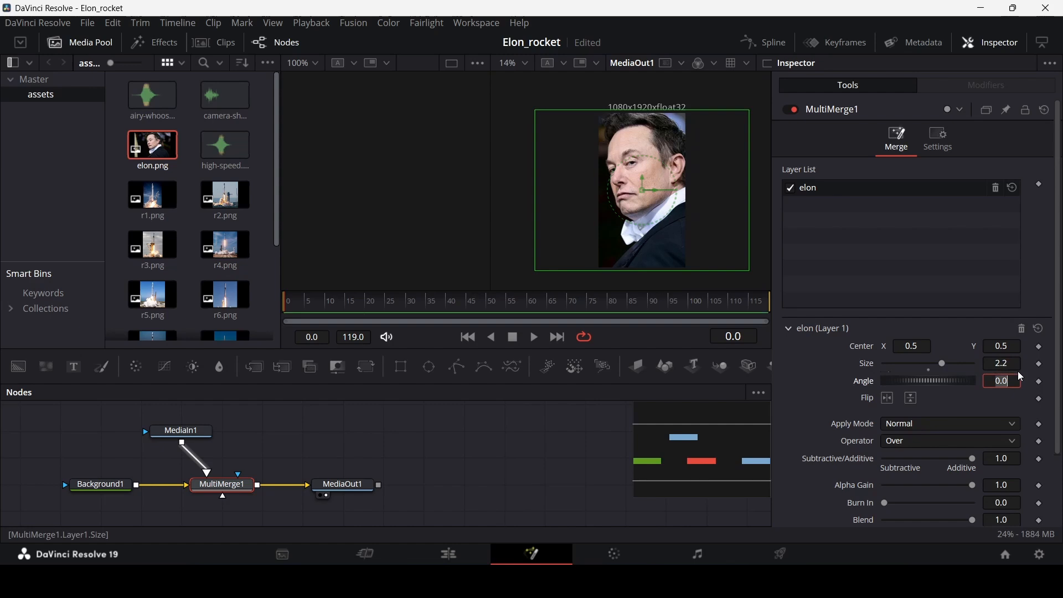
- Feed r10.png into the MultiMerge as a new layer and rename that layer r10
{"action": "left_click_drag", "start_coordinate": [276, 158], "coordinate": [237, 489]}
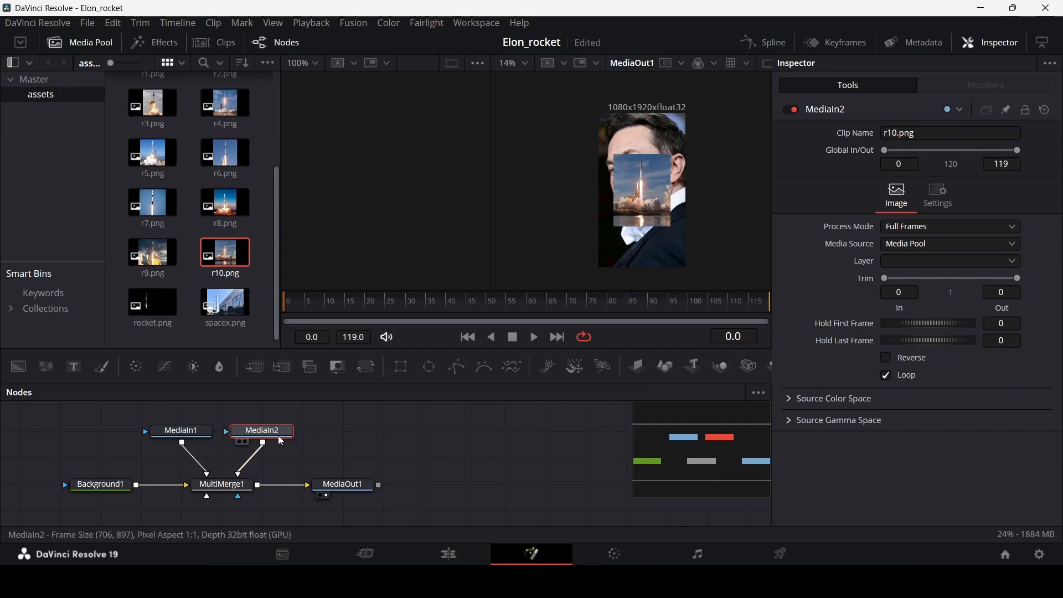
{"action": "left_click", "coordinate": [227, 485]}
{"action": "double_click", "coordinate": [832, 188]}
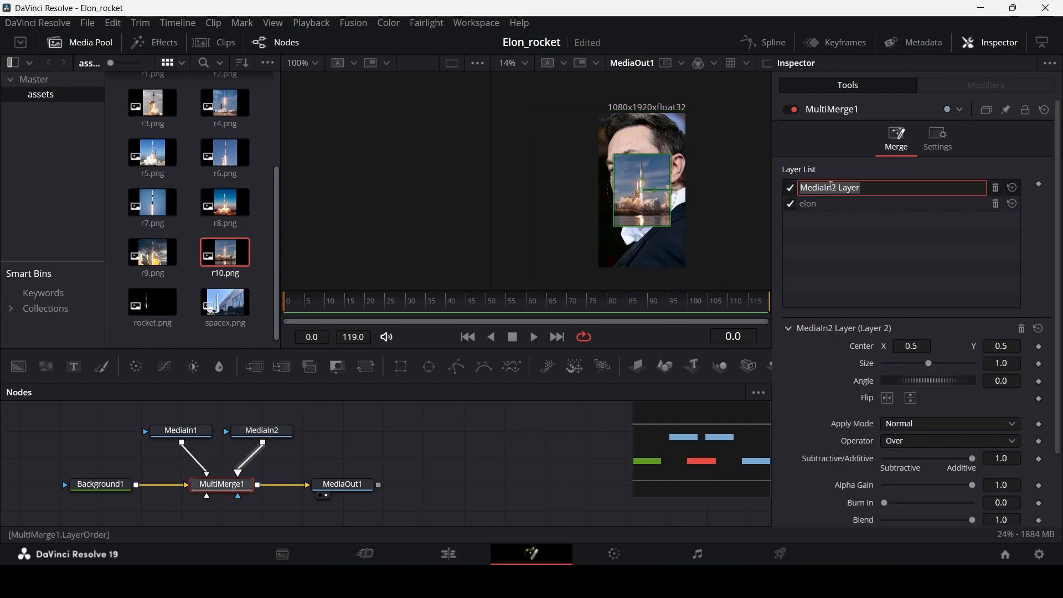
{"action": "type", "text": "r1"}
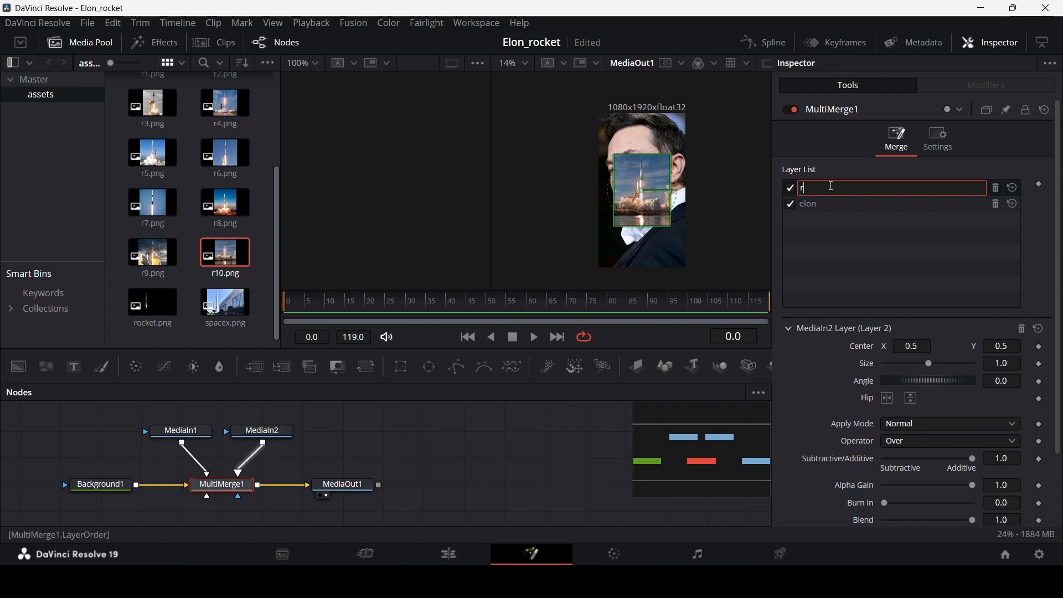
{"action": "type", "text": "0"}
{"action": "key", "text": "Return"}
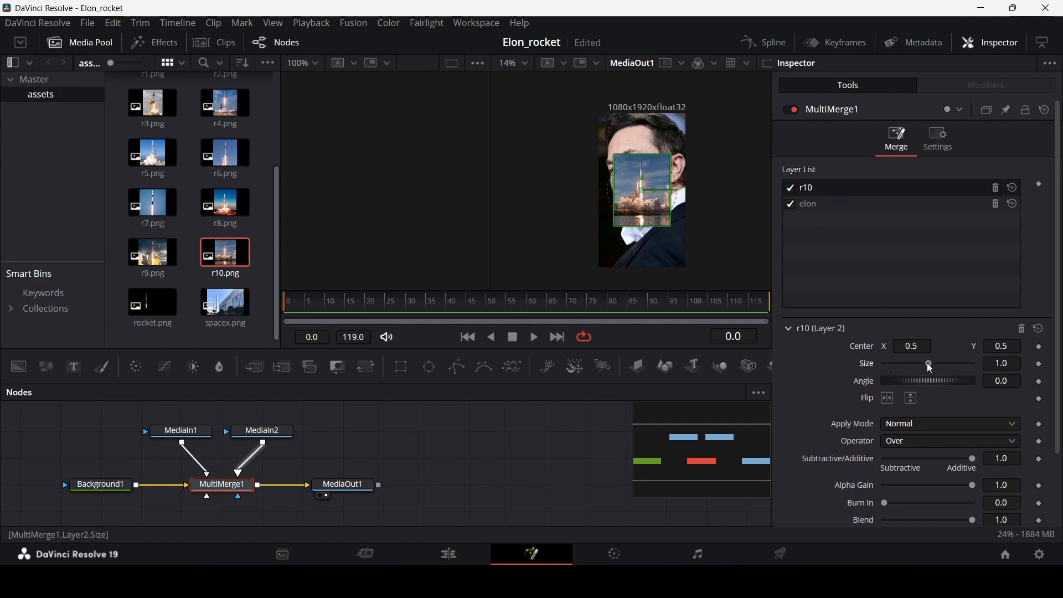
- Scale the r10 layer up to size 2.27 so it fills the vertical frame, and hide the layer
{"action": "left_click_drag", "start_coordinate": [931, 365], "coordinate": [945, 369]}
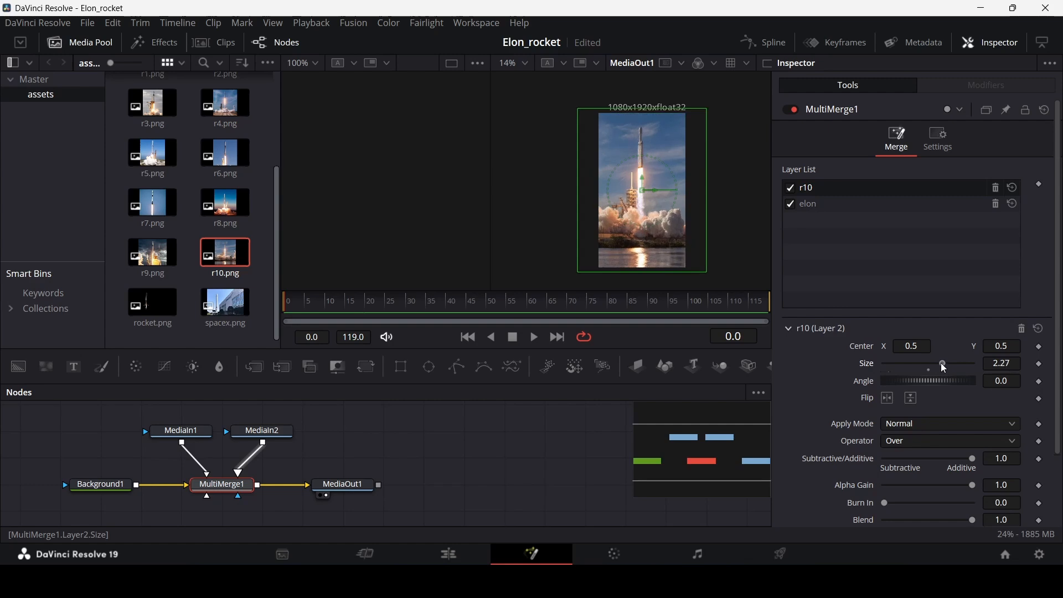
{"action": "left_click", "coordinate": [534, 414]}
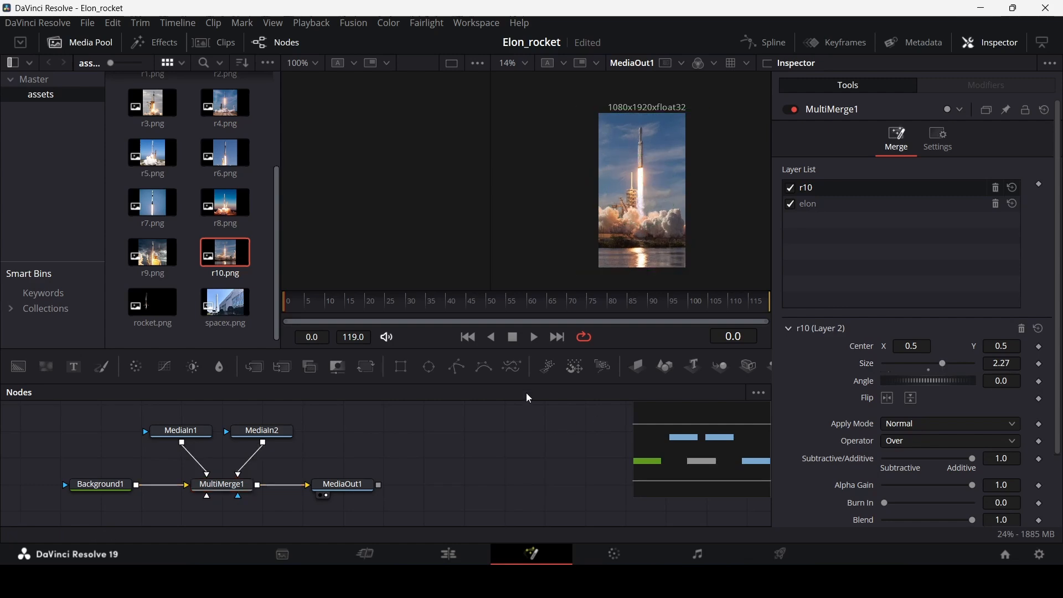
{"action": "left_click", "coordinate": [231, 486]}
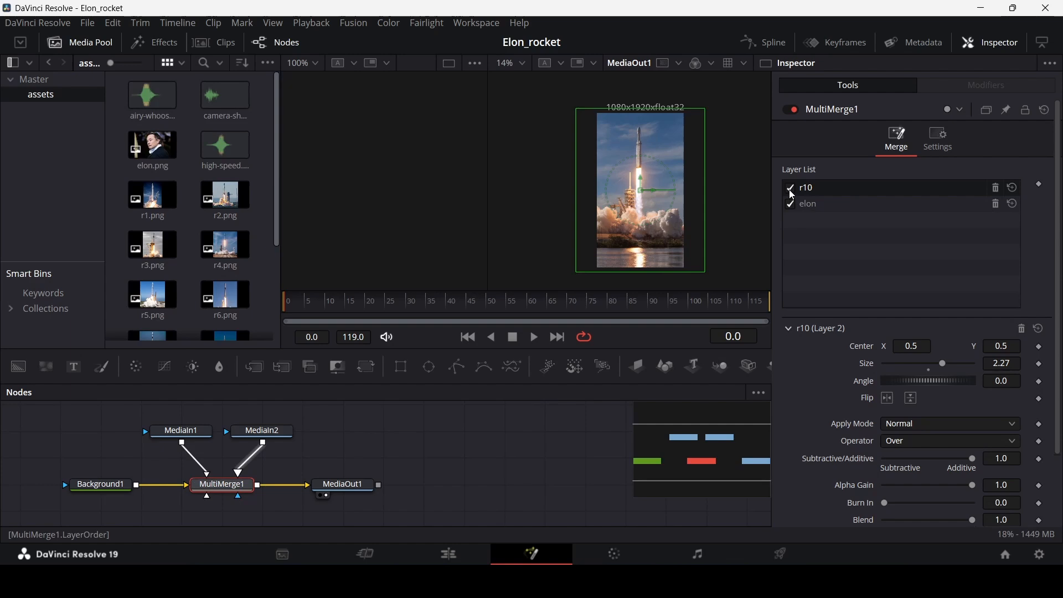
{"action": "left_click", "coordinate": [791, 188]}
- Insert a Color Corrector between the elon.png node and the MultiMerge, and set its saturation to 0
{"action": "left_click_drag", "start_coordinate": [179, 444], "coordinate": [99, 421]}
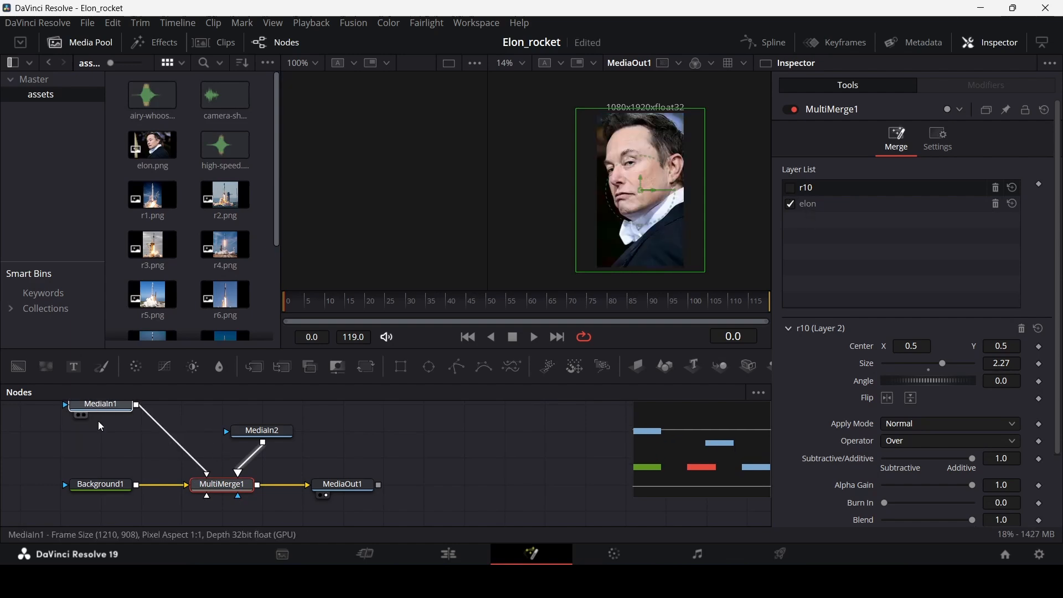
{"action": "left_click", "coordinate": [136, 369]}
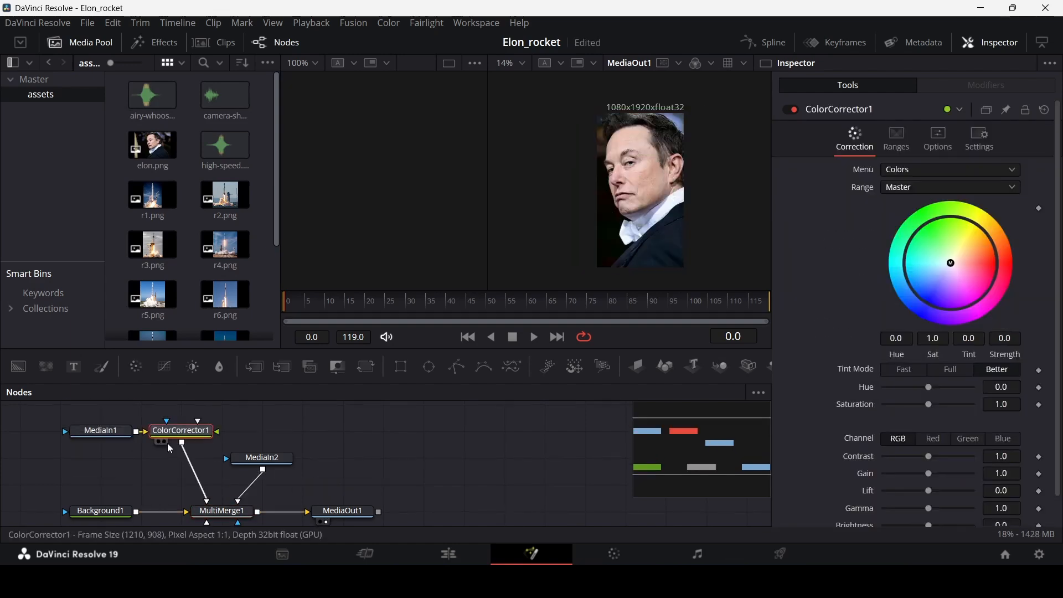
{"action": "left_click_drag", "start_coordinate": [169, 448], "coordinate": [87, 477]}
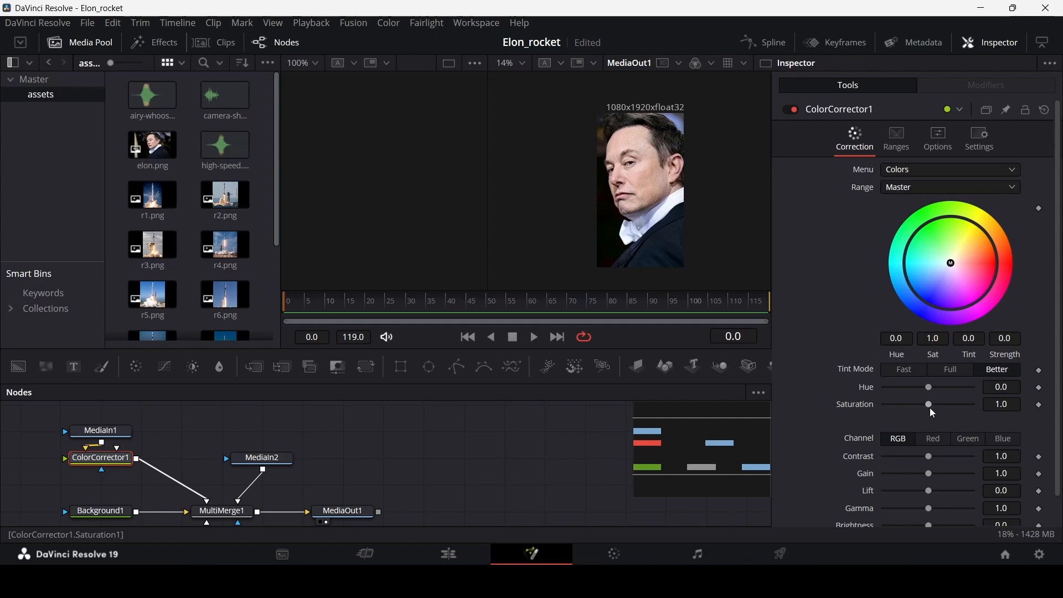
{"action": "left_click_drag", "start_coordinate": [930, 409], "coordinate": [863, 411]}
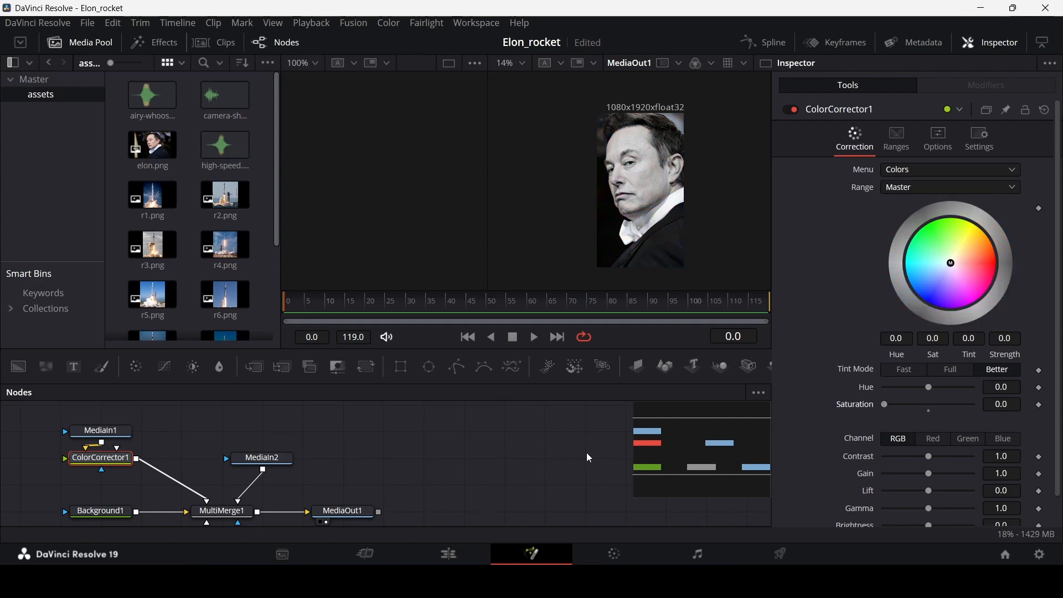
- Add an Emboss node after the Color Corrector, with the style Emboss Over and a power of 4.57
{"action": "key", "text": "shift+space"}
{"action": "type", "text": "emb"}
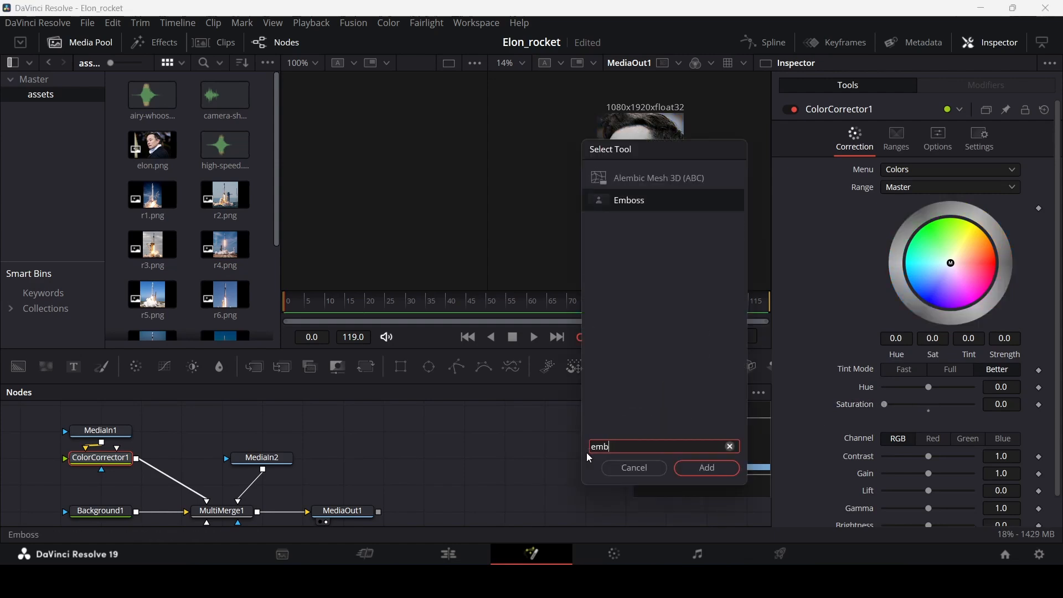
{"action": "key", "text": "Return"}
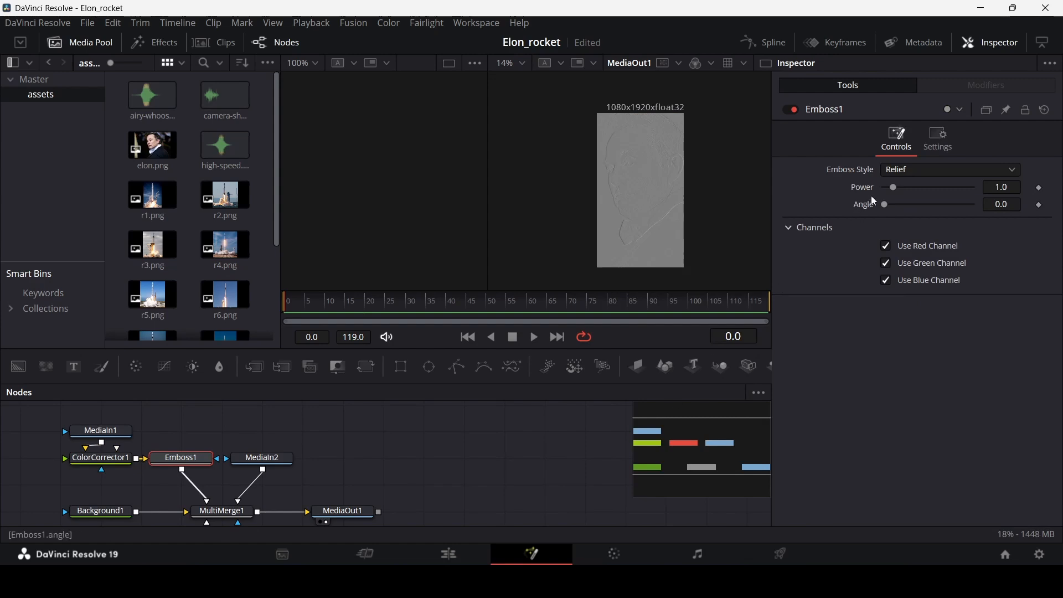
{"action": "left_click", "coordinate": [901, 170]}
{"action": "left_click", "coordinate": [912, 200]}
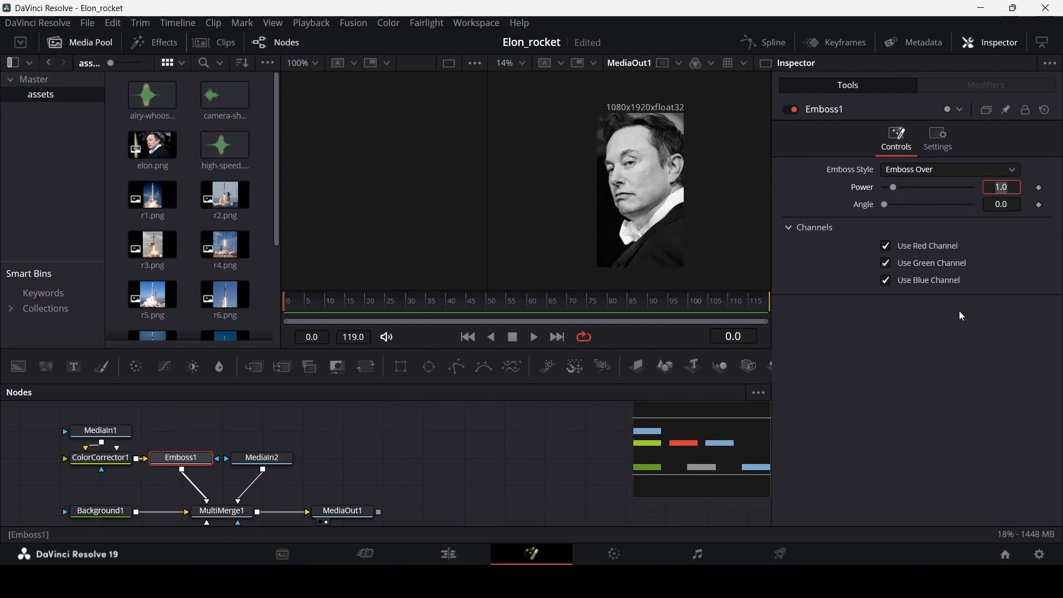
{"action": "key", "text": "BackSpace"}
{"action": "key", "text": "BackSpace"}
{"action": "key", "text": "BackSpace"}
{"action": "type", "text": "4.57"}
{"action": "key", "text": "Tab"}
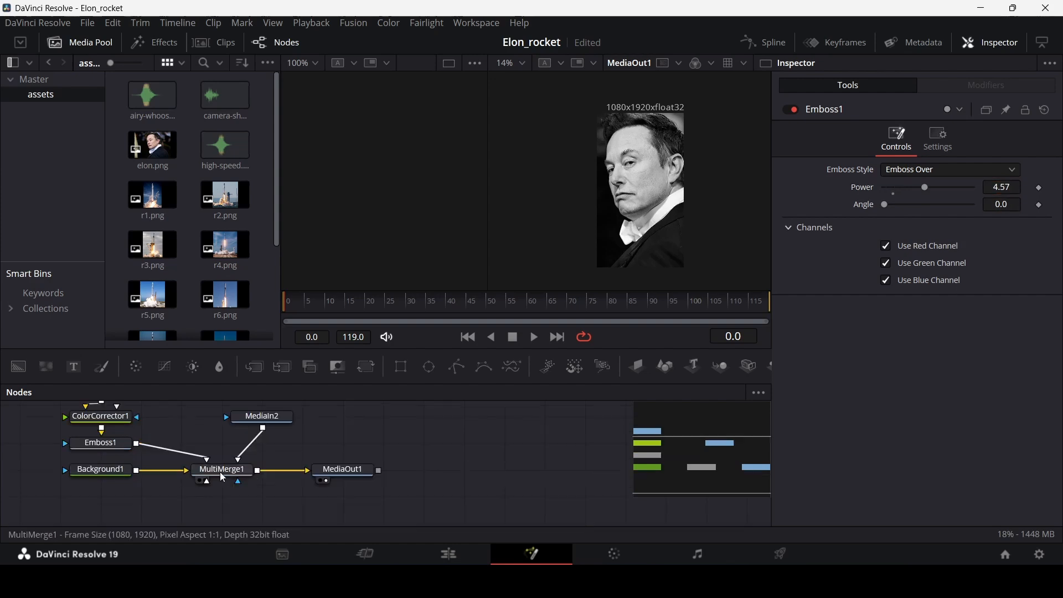
- Keyframe the elon layer's center, size and angle in the MultiMerge at frame 50
{"action": "left_click", "coordinate": [222, 469]}
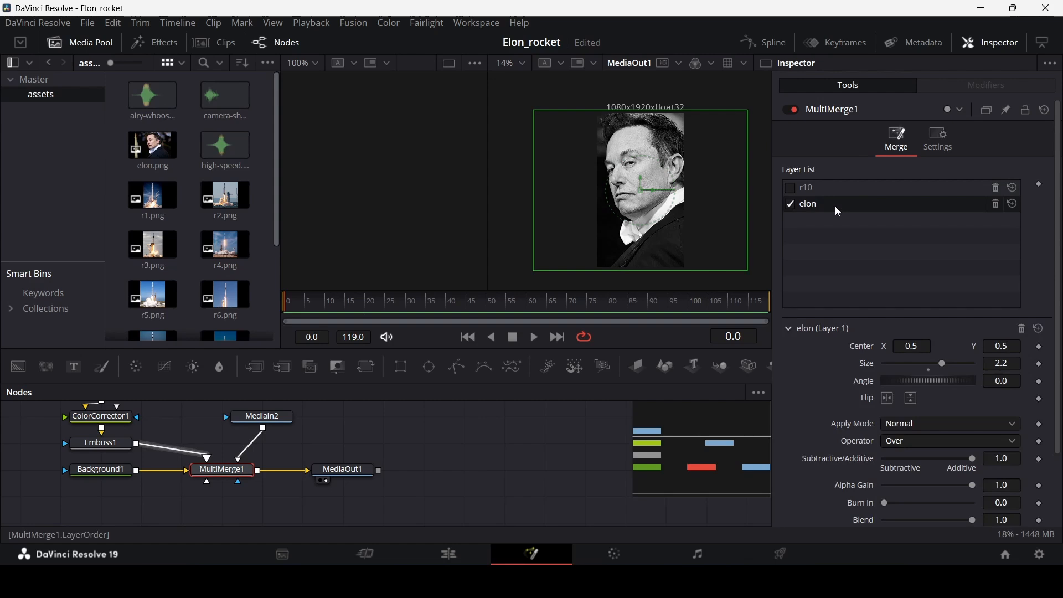
{"action": "left_click", "coordinate": [487, 308]}
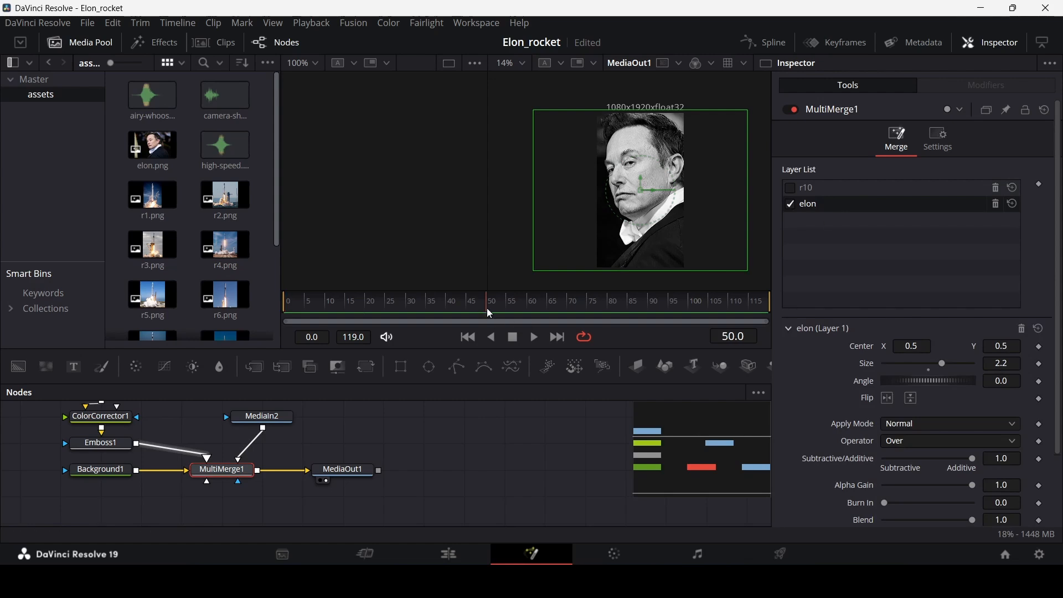
{"action": "left_click", "coordinate": [1040, 347]}
{"action": "left_click", "coordinate": [1040, 364]}
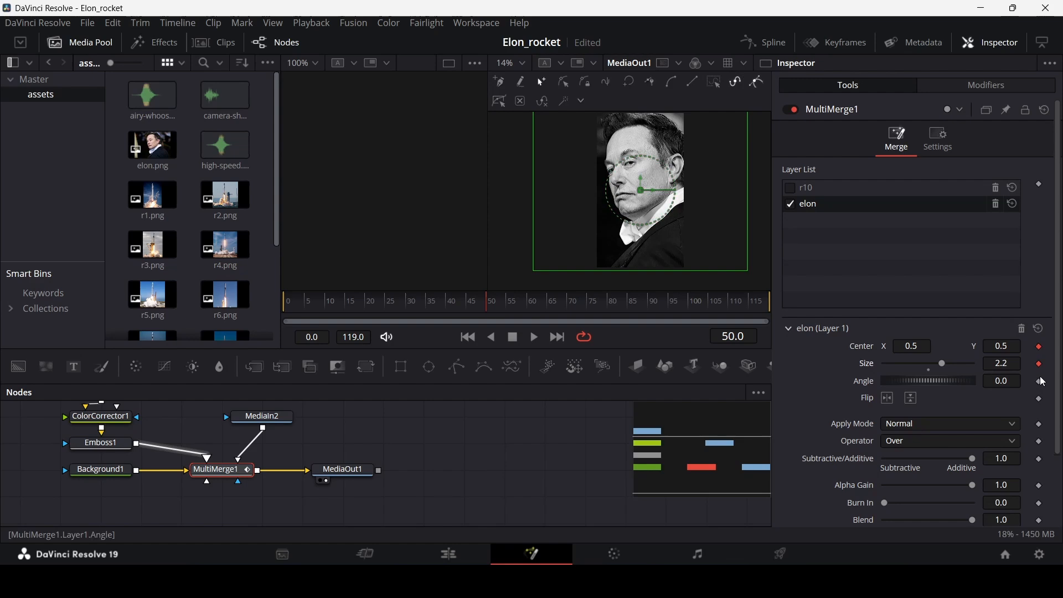
{"action": "left_click", "coordinate": [1041, 382]}
- At frame 20, set the elon layer's size to 17 and its angle to 15.7
{"action": "left_click", "coordinate": [365, 307]}
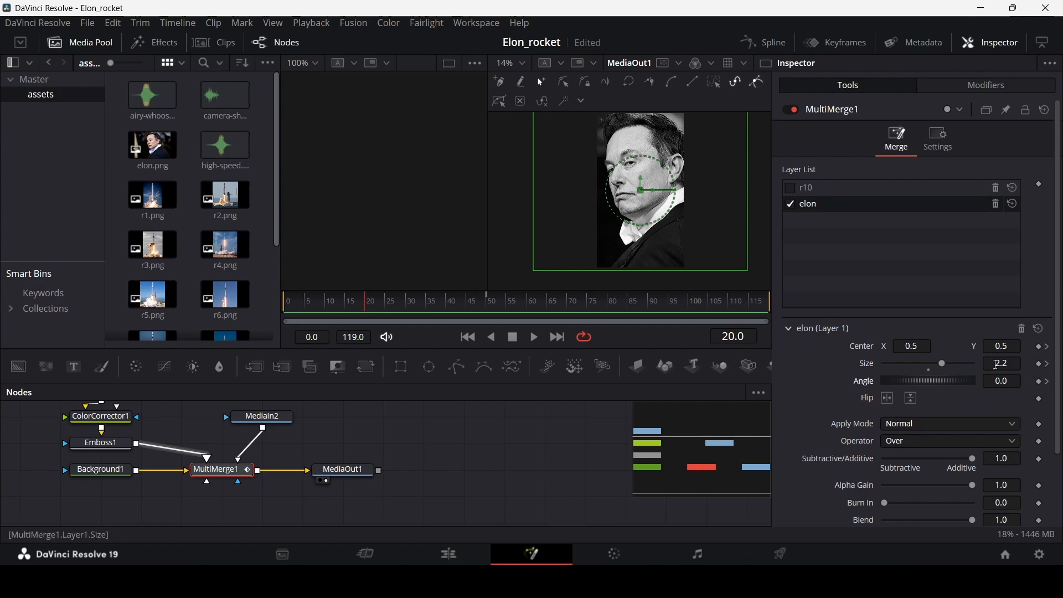
{"action": "left_click", "coordinate": [1001, 364]}
{"action": "type", "text": "17"}
{"action": "key", "text": "Tab"}
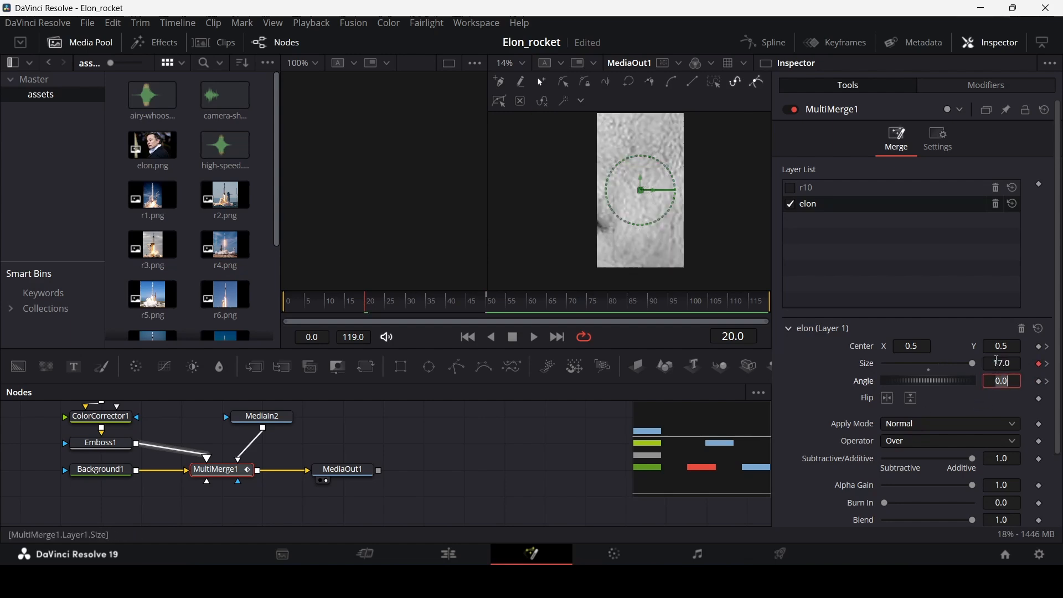
{"action": "type", "text": "15.7"}
{"action": "key", "text": "Tab"}
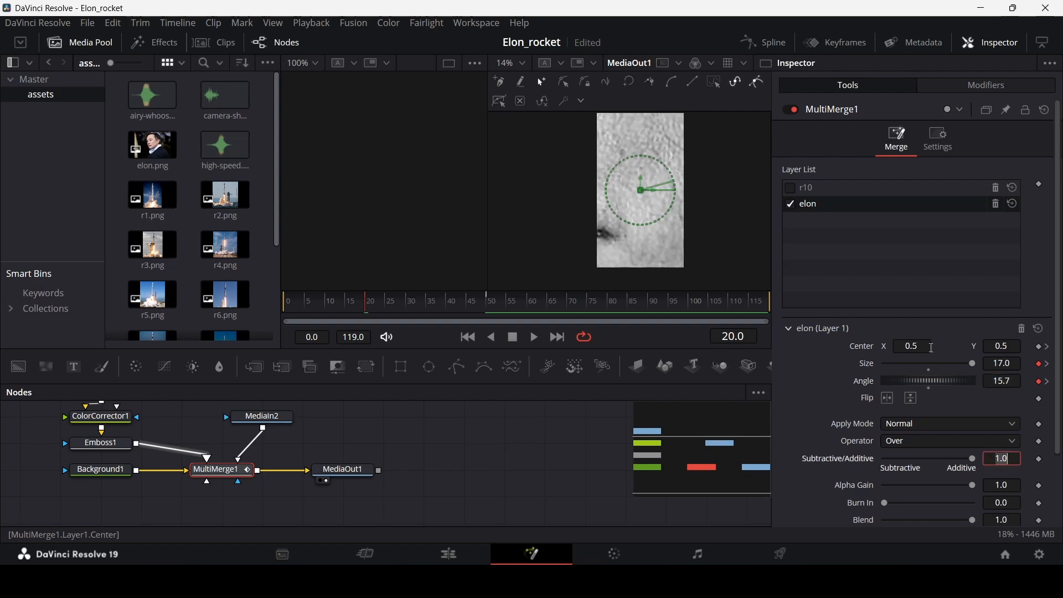
- Move the elon layer's center to X 1.98 and Y -0.55 at frame 20 to frame the eye
{"action": "left_click", "coordinate": [912, 349]}
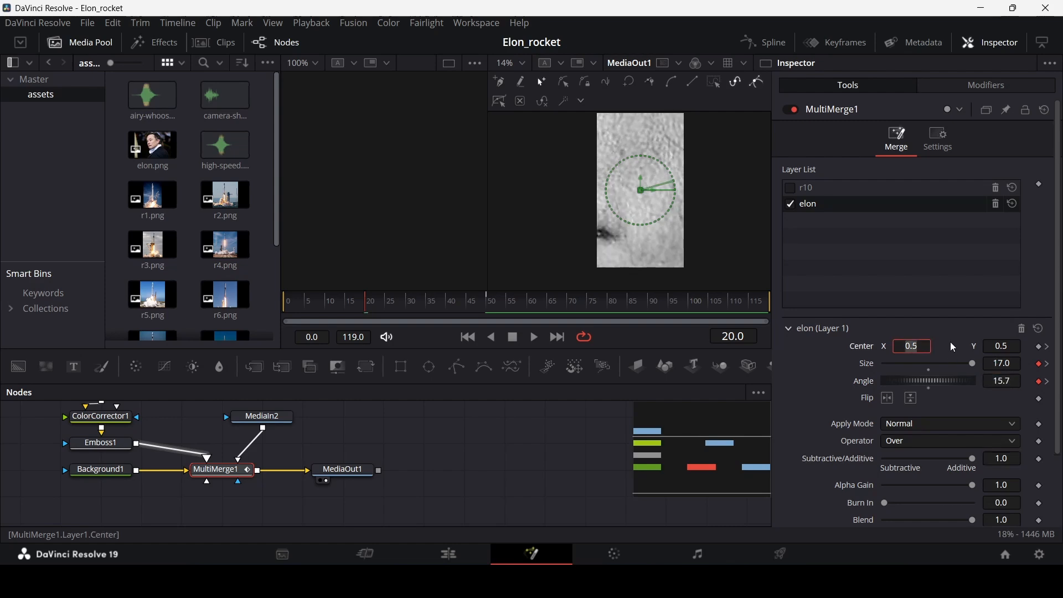
{"action": "type", "text": "1.98"}
{"action": "key", "text": "Tab"}
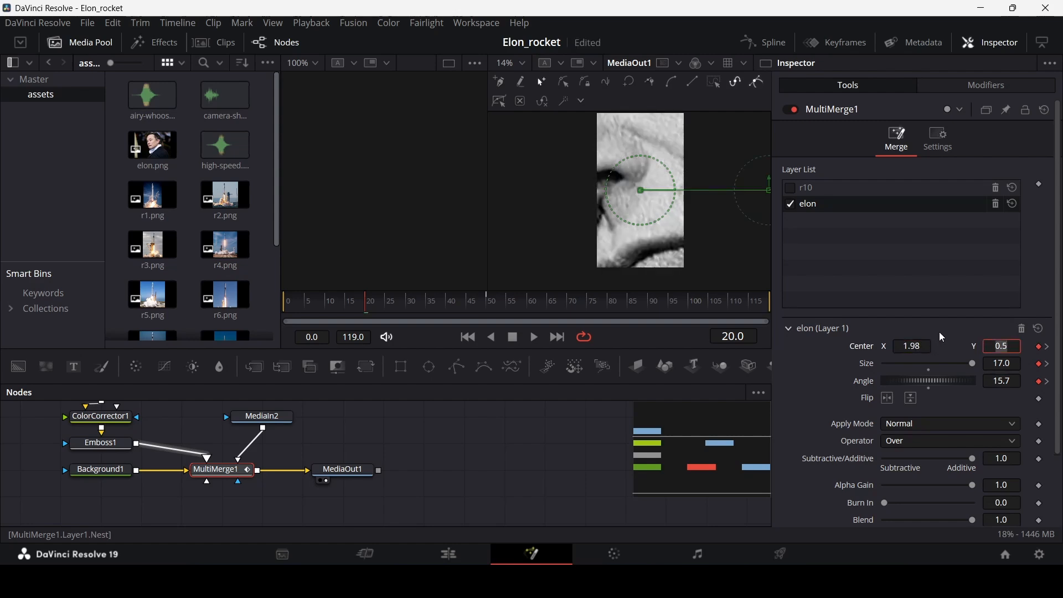
{"action": "type", "text": "-0.5"}
{"action": "key", "text": "Tab"}
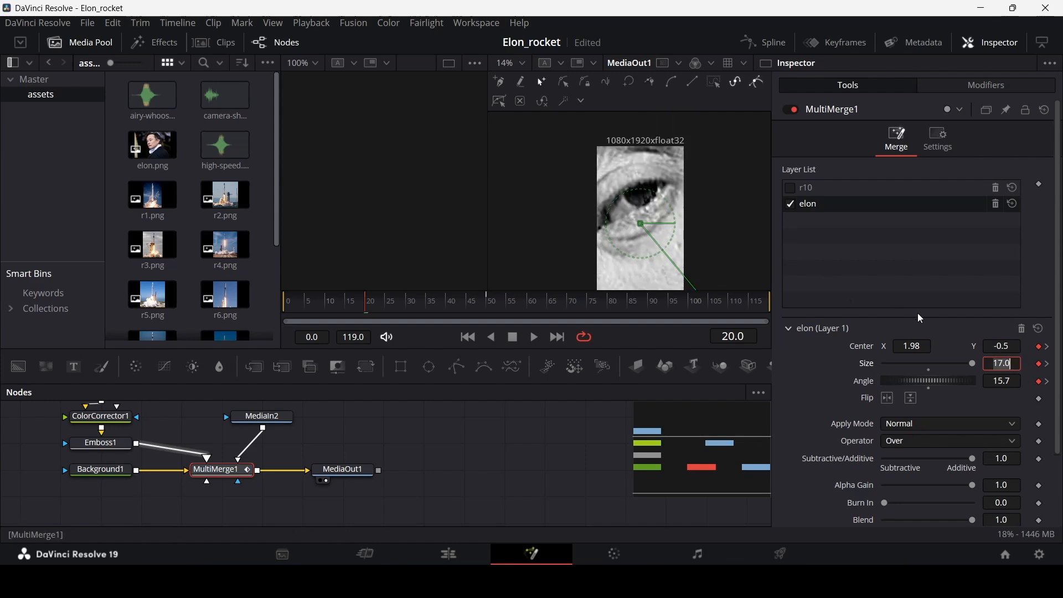
{"action": "left_click", "coordinate": [1019, 349]}
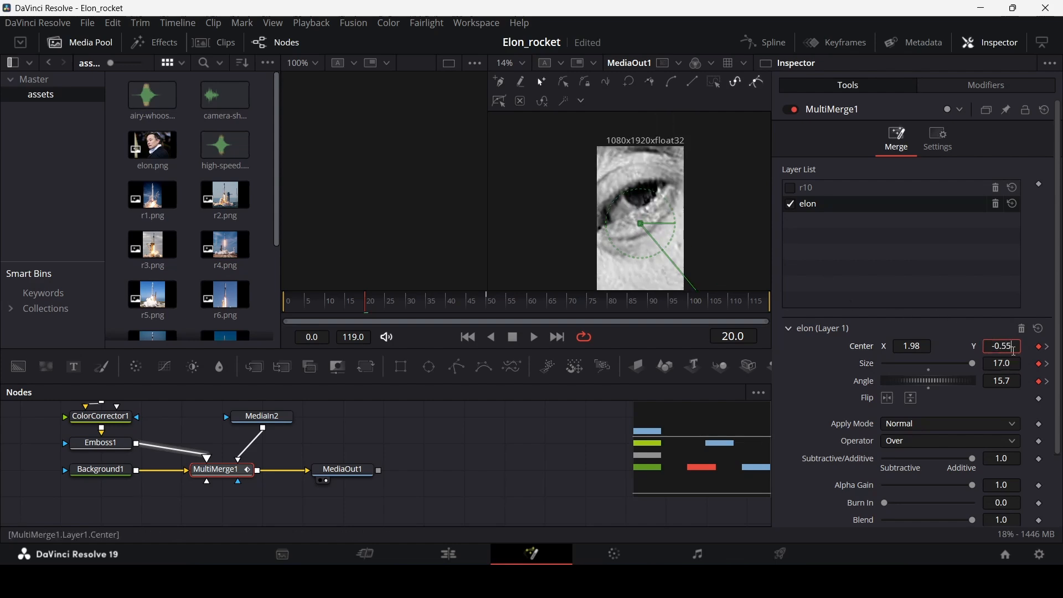
{"action": "type", "text": "5"}
{"action": "key", "text": "Tab"}
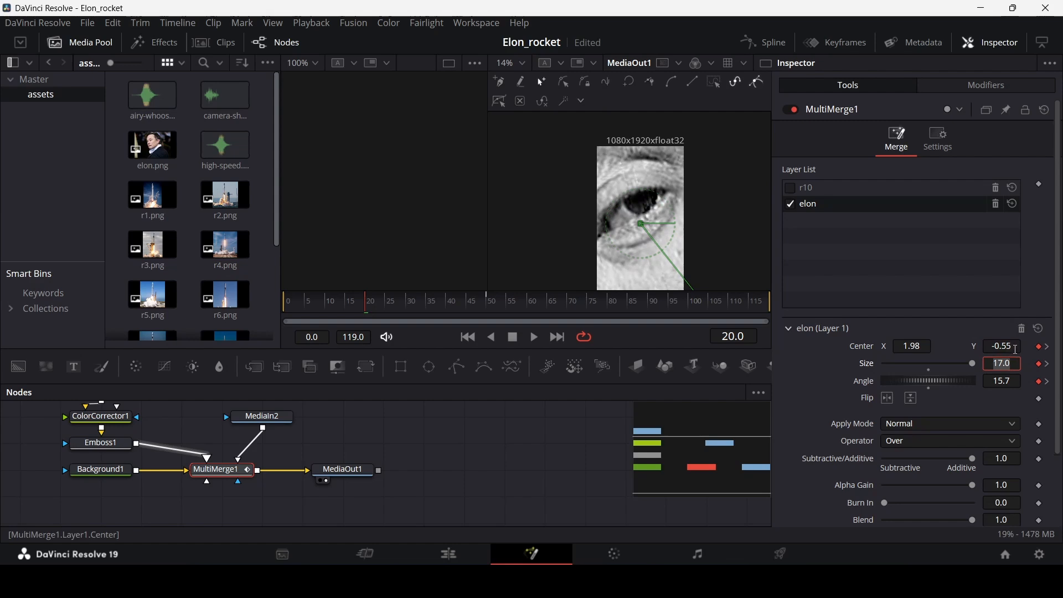
{"action": "left_click", "coordinate": [838, 358]}
- At frame 70, set the elon layer's angle to -5
{"action": "left_click_drag", "start_coordinate": [384, 304], "coordinate": [486, 305]}
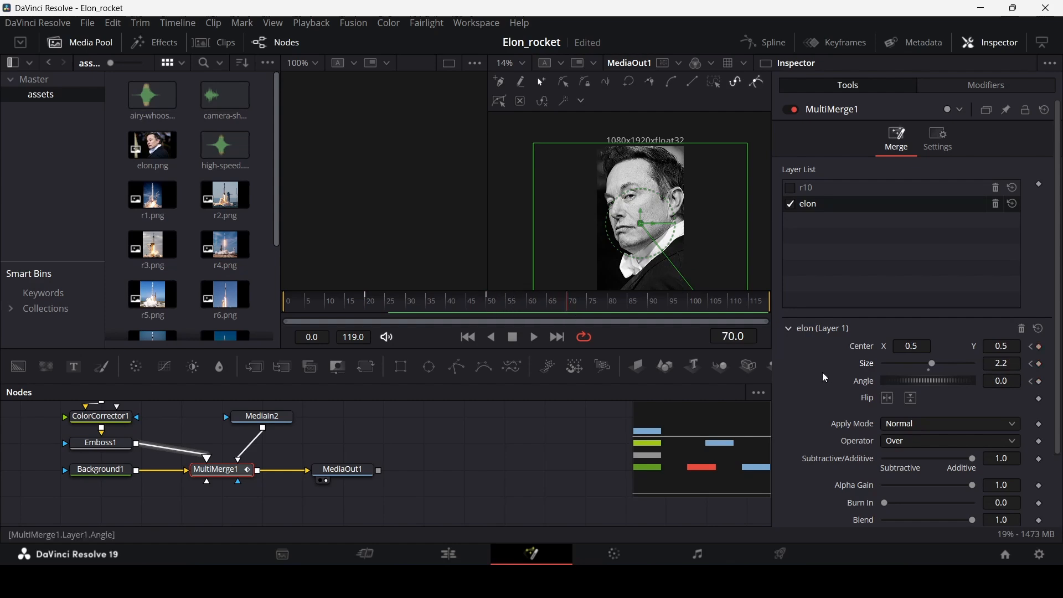
{"action": "left_click", "coordinate": [1000, 382]}
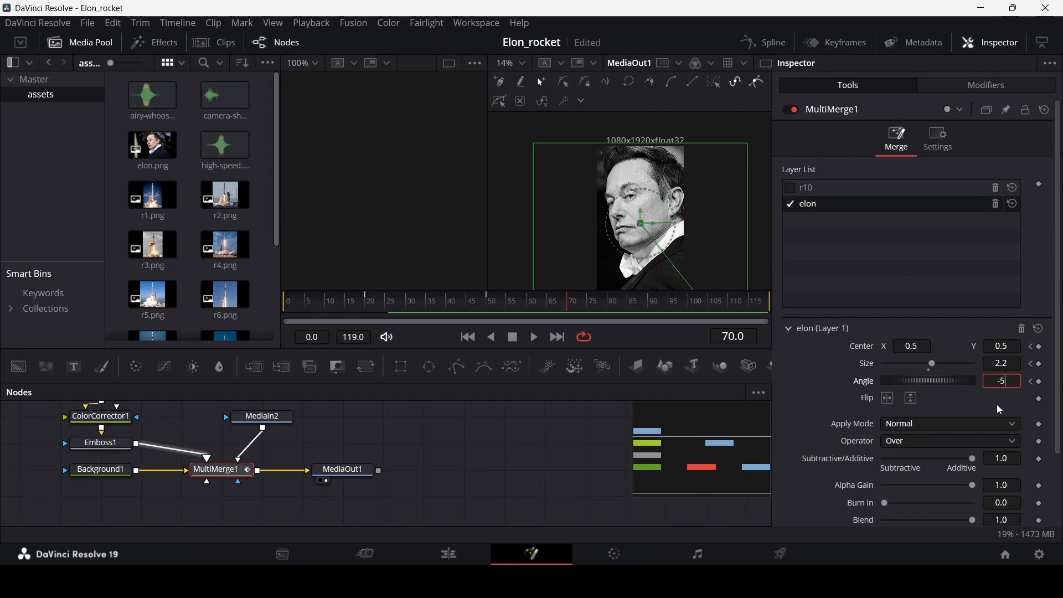
{"action": "type", "text": "-5"}
{"action": "left_click", "coordinate": [520, 422]}
- Show the r10 layer again and mask the r10.png node with an Ellipse
{"action": "left_click", "coordinate": [262, 417]}
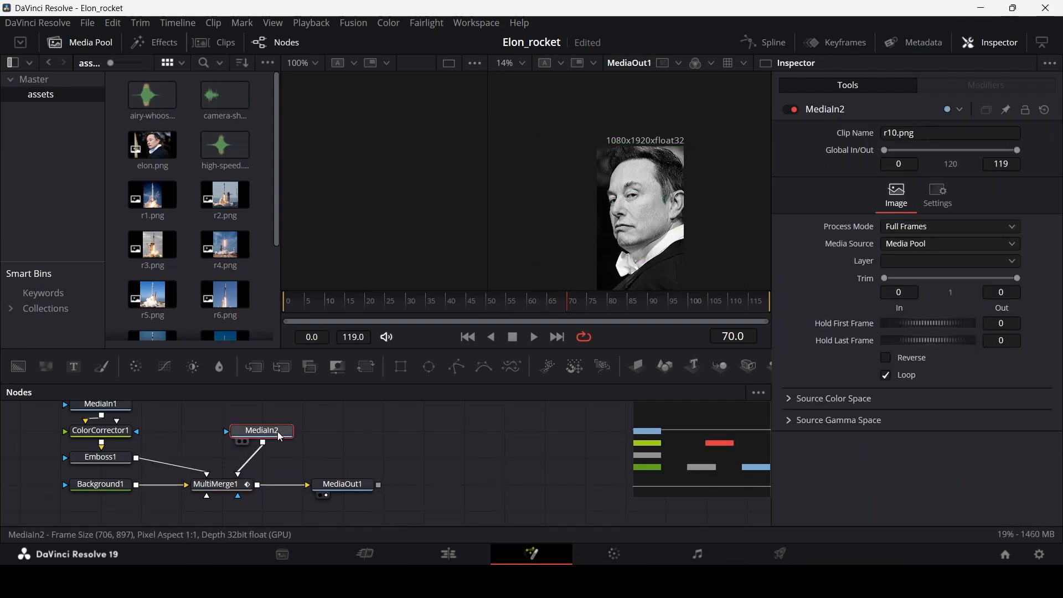
{"action": "left_click", "coordinate": [219, 486]}
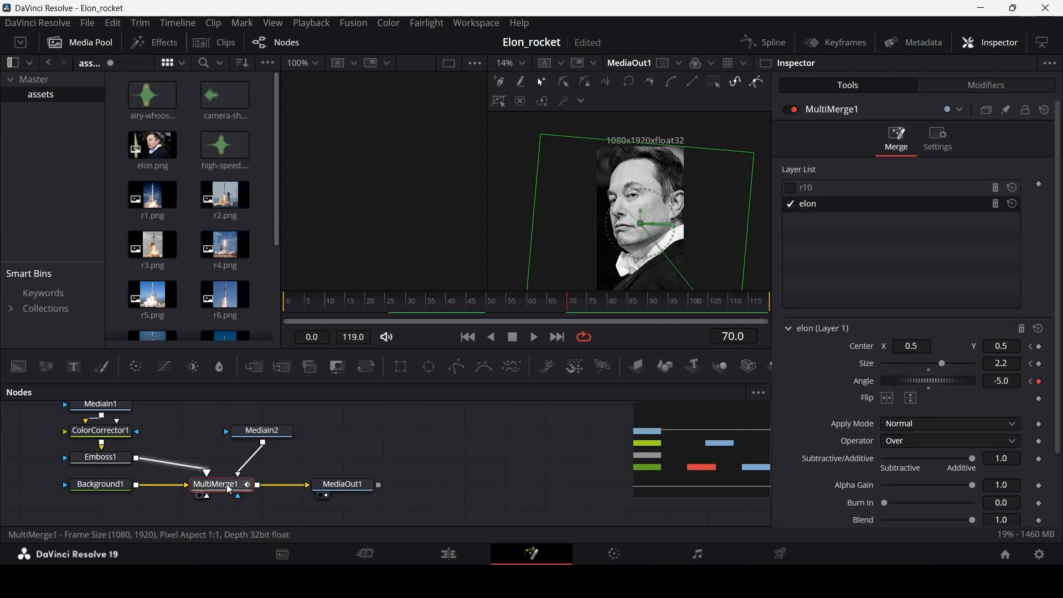
{"action": "left_click", "coordinate": [792, 189]}
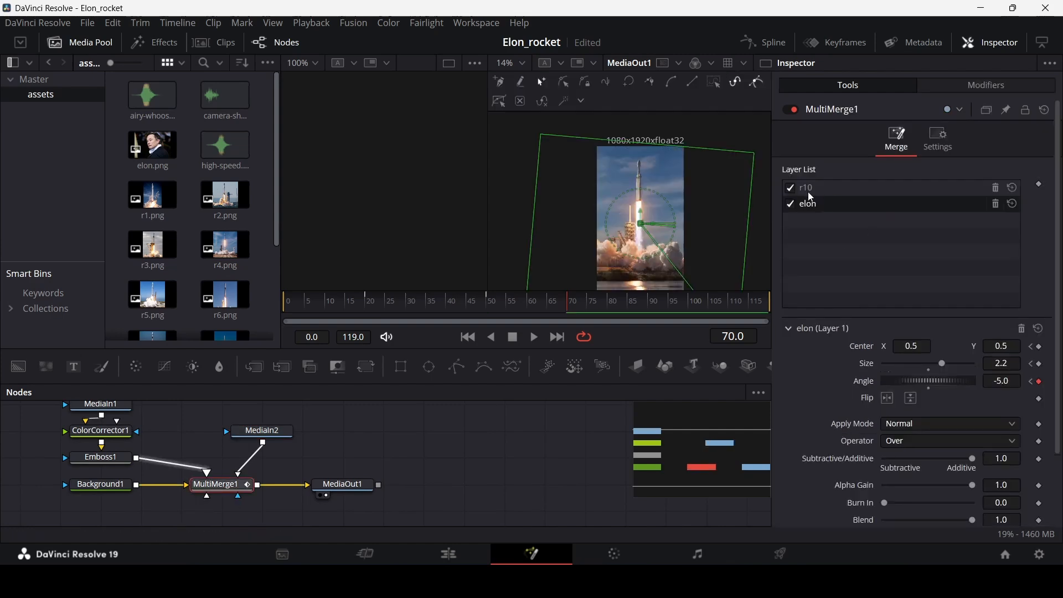
{"action": "left_click_drag", "start_coordinate": [430, 366], "coordinate": [262, 459]}
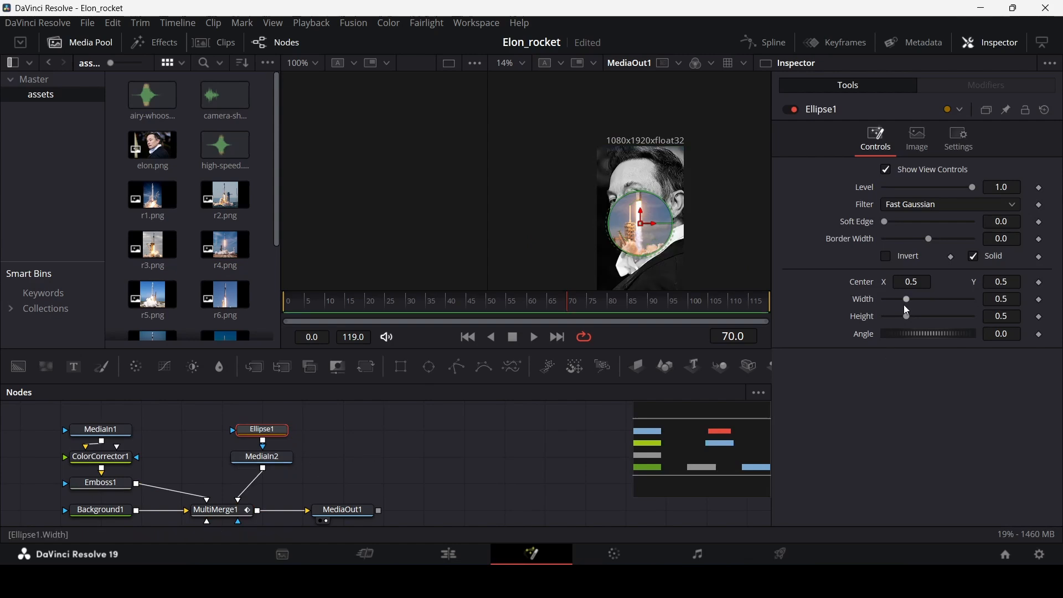
- At frame 40, move the ellipse mask to about X 0.51, Y 0.66 and set its soft edge to 0.028
{"action": "left_click_drag", "start_coordinate": [507, 303], "coordinate": [447, 308]}
{"action": "left_click_drag", "start_coordinate": [643, 223], "coordinate": [646, 204]}
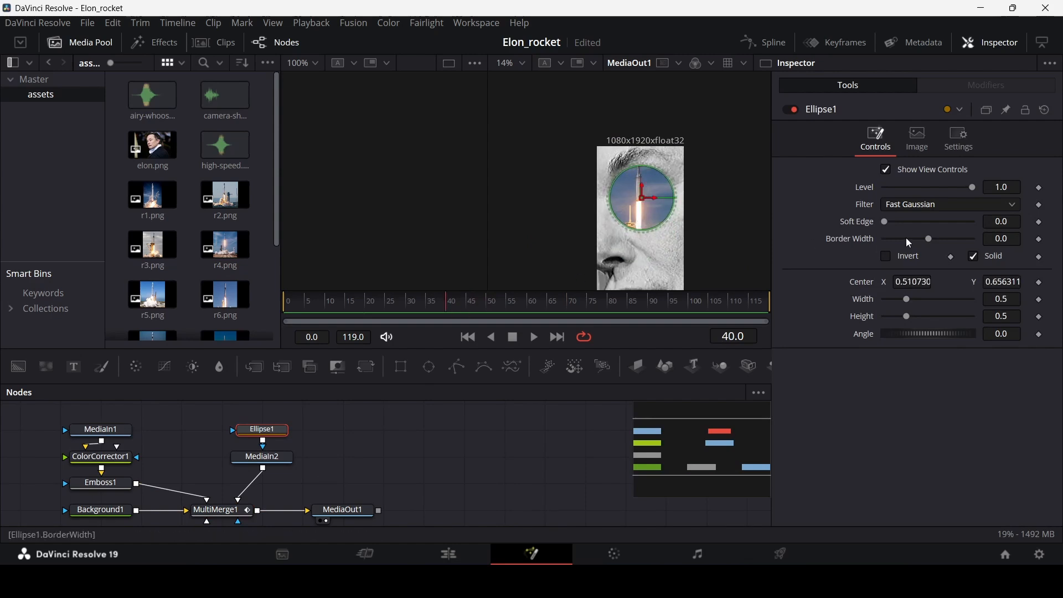
{"action": "left_click", "coordinate": [1010, 223]}
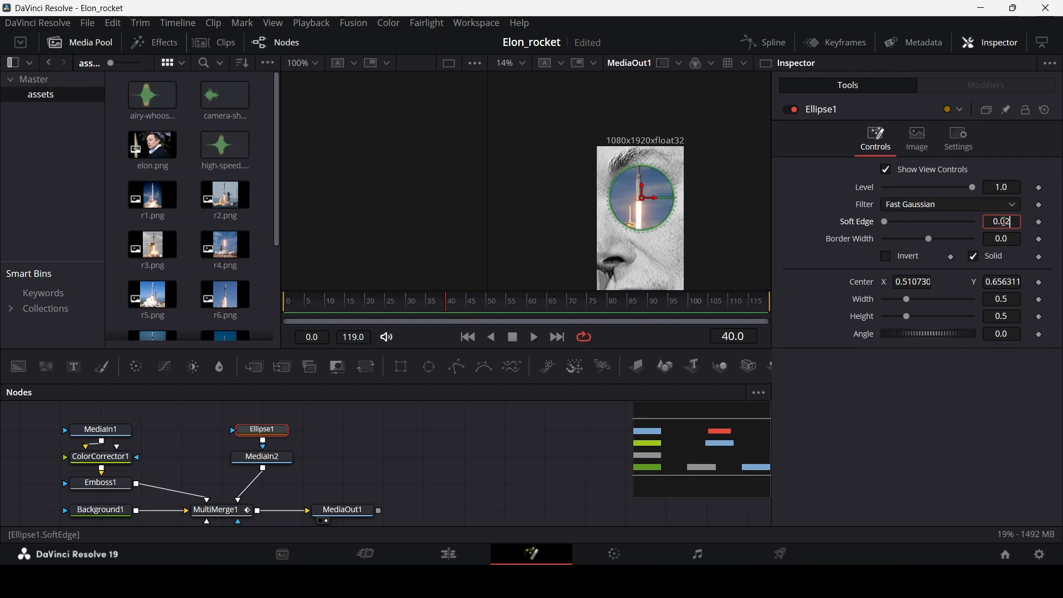
{"action": "type", "text": "0.028"}
{"action": "key", "text": "Tab"}
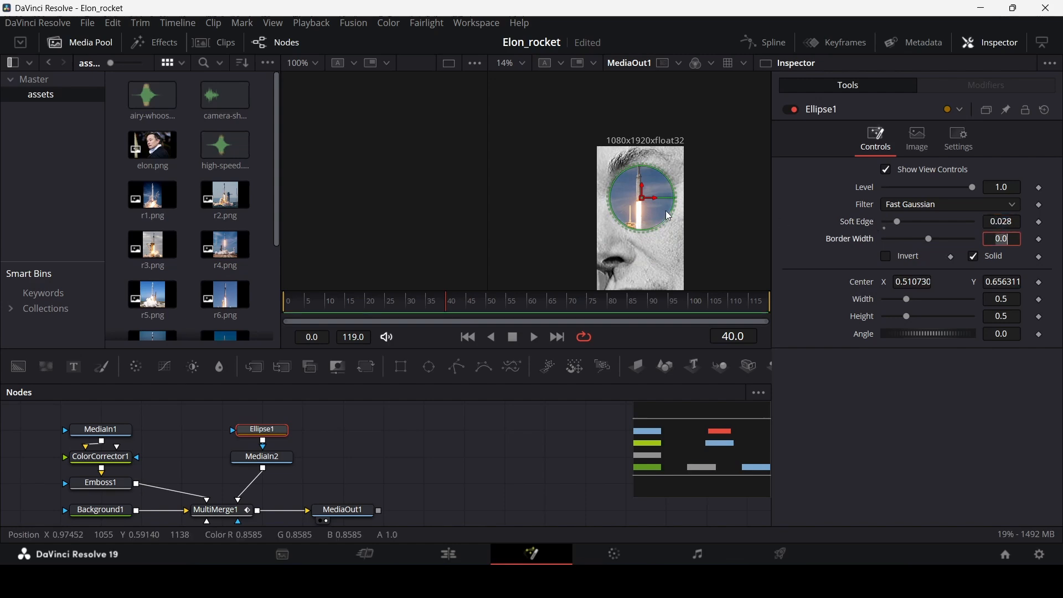
- Fit the ellipse mask to the eye with center about X 0.50, Y 0.68, width 0.217, height 0.069 and angle 18.3
{"action": "scroll", "coordinate": [636, 205], "scroll_direction": "up", "scroll_amount": 5}
{"action": "scroll", "coordinate": [676, 205], "scroll_direction": "down", "scroll_amount": 1}
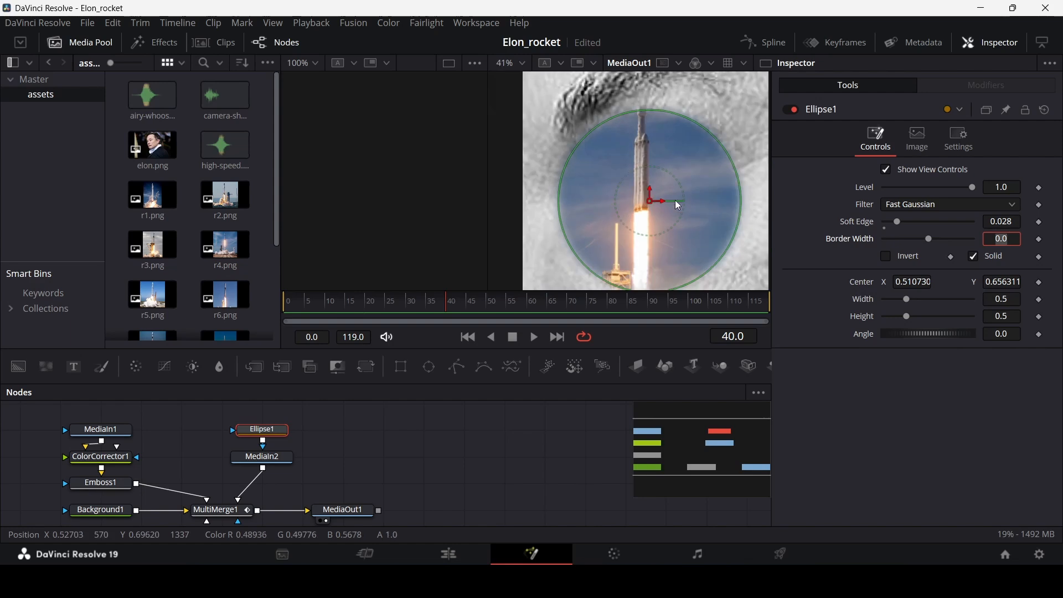
{"action": "left_click_drag", "start_coordinate": [908, 302], "coordinate": [932, 333]}
{"action": "left_click_drag", "start_coordinate": [657, 200], "coordinate": [651, 195]}
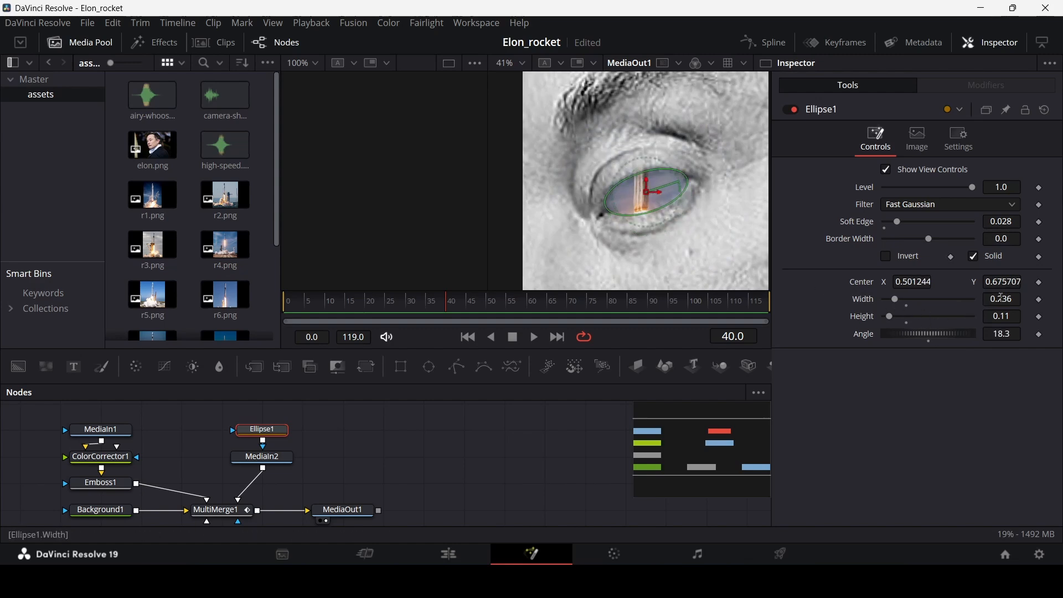
{"action": "mouse_move", "coordinate": [1001, 297]}
{"action": "left_mouse_down"}
{"action": "mouse_move", "coordinate": [1001, 316]}
{"action": "mouse_move", "coordinate": [982, 316]}
{"action": "mouse_move", "coordinate": [995, 299]}
{"action": "left_mouse_up"}
{"action": "left_click", "coordinate": [501, 449]}
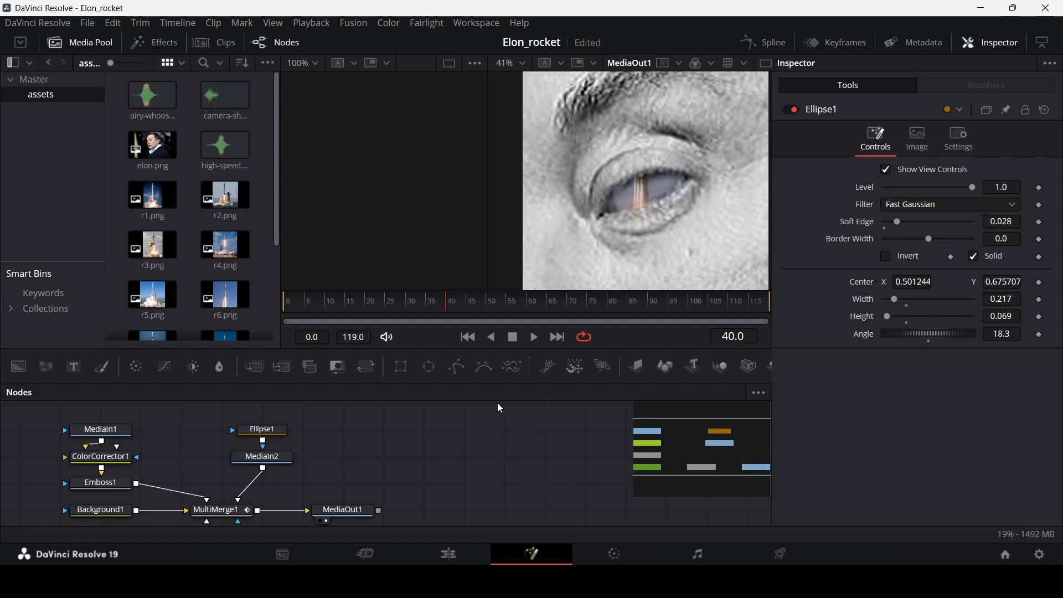
- Keyframe the ellipse's width and height at frame 40, and set both to 2.0 at frame 20
{"action": "left_click", "coordinate": [1040, 300]}
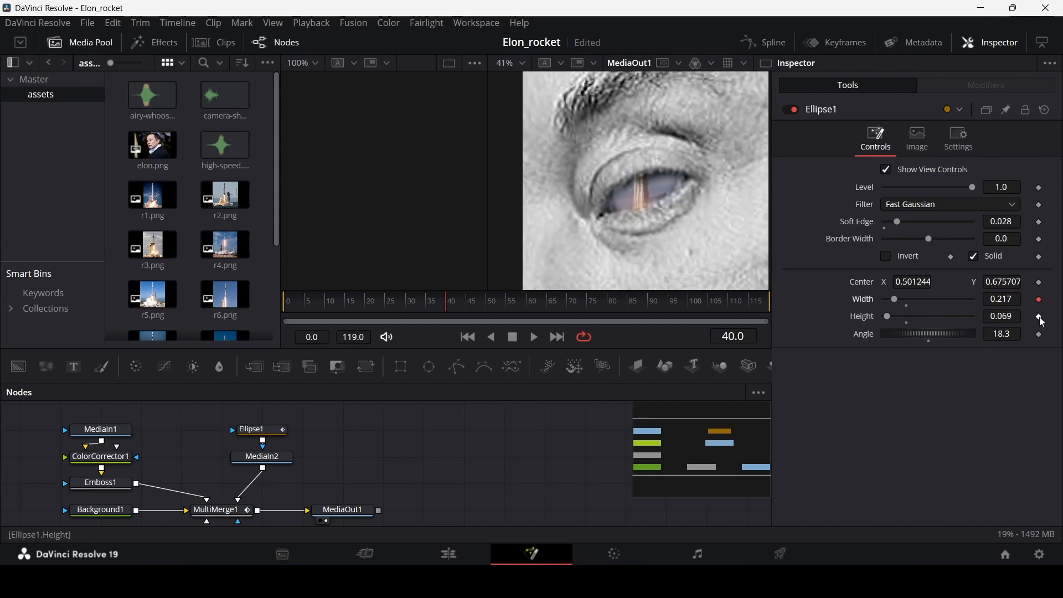
{"action": "left_click", "coordinate": [1041, 318]}
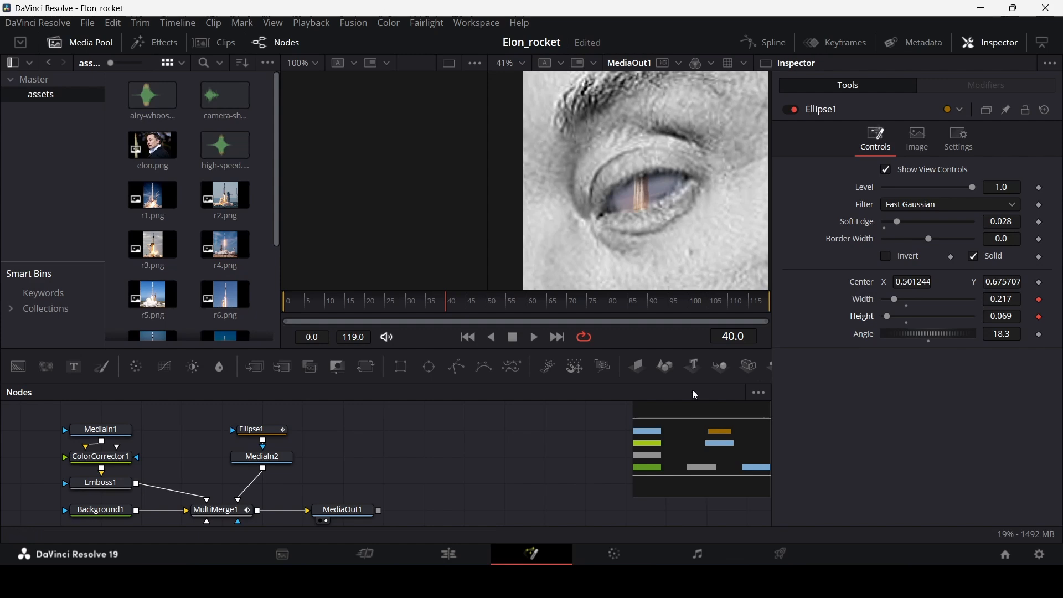
{"action": "left_click", "coordinate": [366, 303]}
{"action": "scroll", "coordinate": [670, 237], "scroll_direction": "down", "scroll_amount": 4}
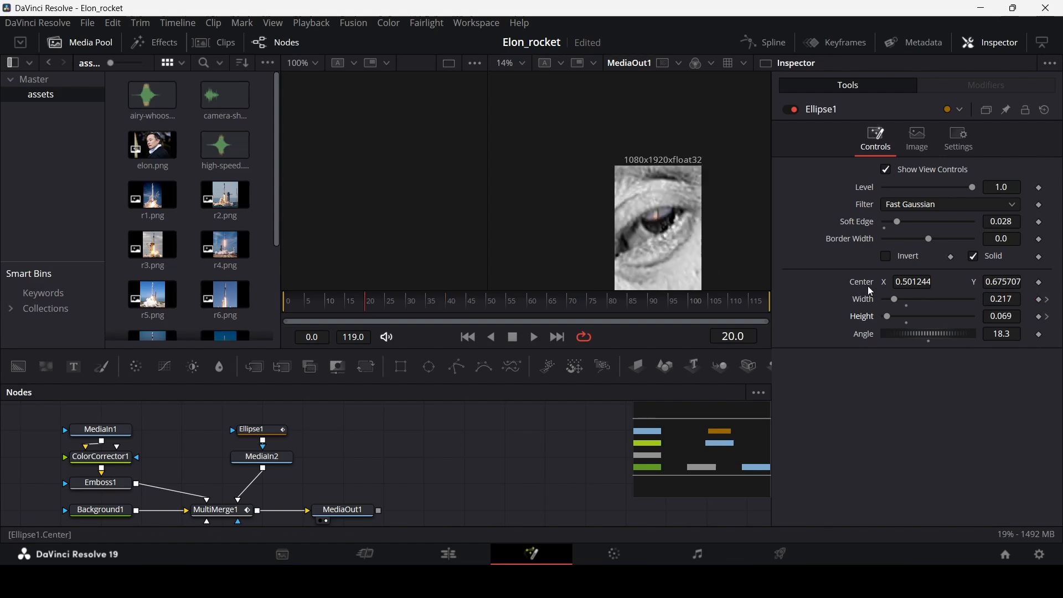
{"action": "left_click_drag", "start_coordinate": [895, 302], "coordinate": [979, 300]}
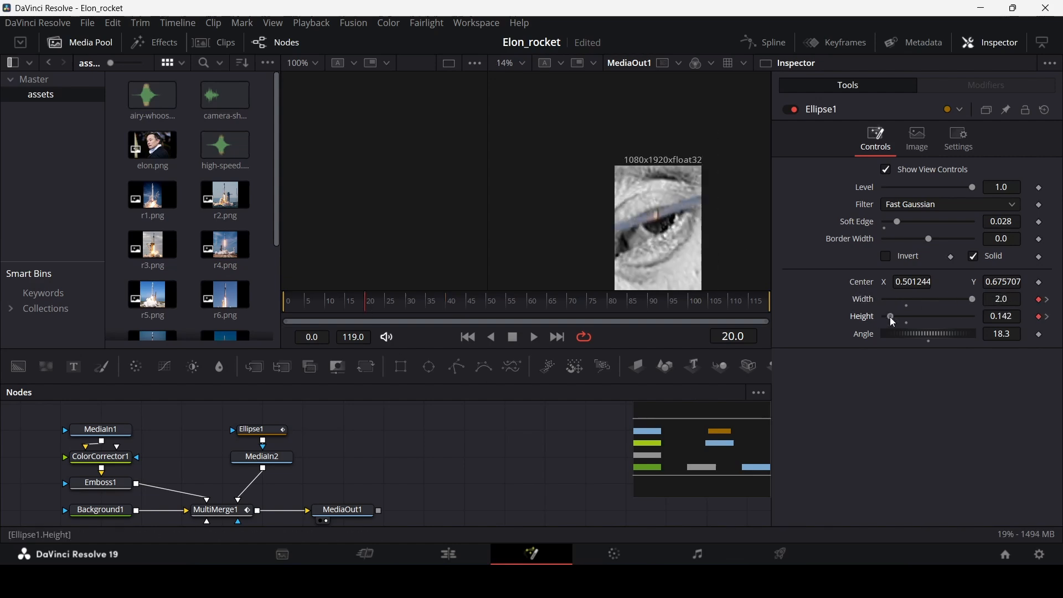
{"action": "left_click_drag", "start_coordinate": [891, 318], "coordinate": [992, 320]}
{"action": "key", "text": "space"}
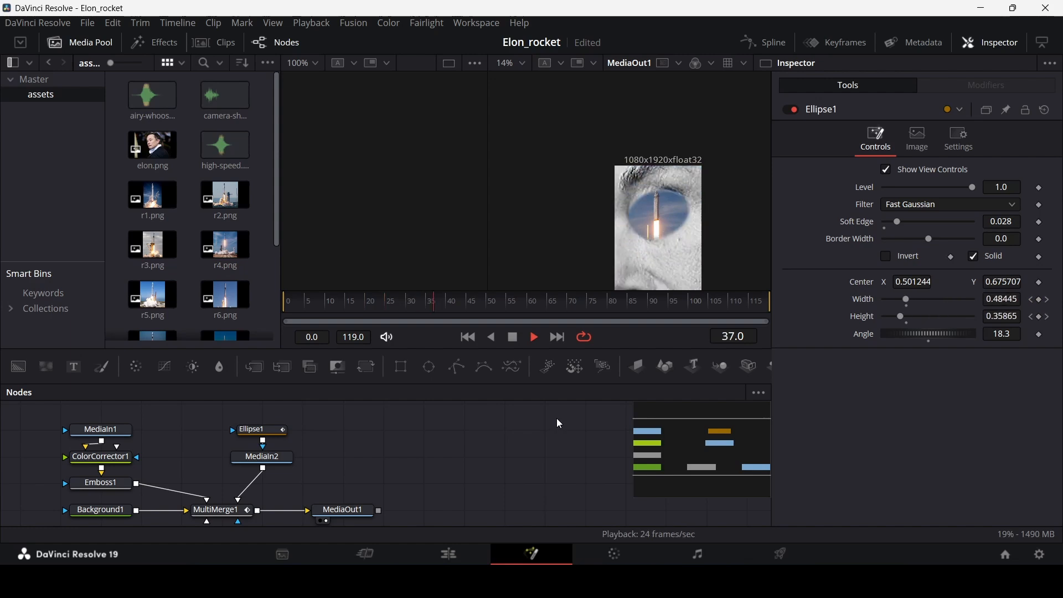
{"action": "key", "text": "space"}
- At frame 41, set the ellipse mask's width and height to 0.0 and play back the animation
{"action": "left_click", "coordinate": [374, 302]}
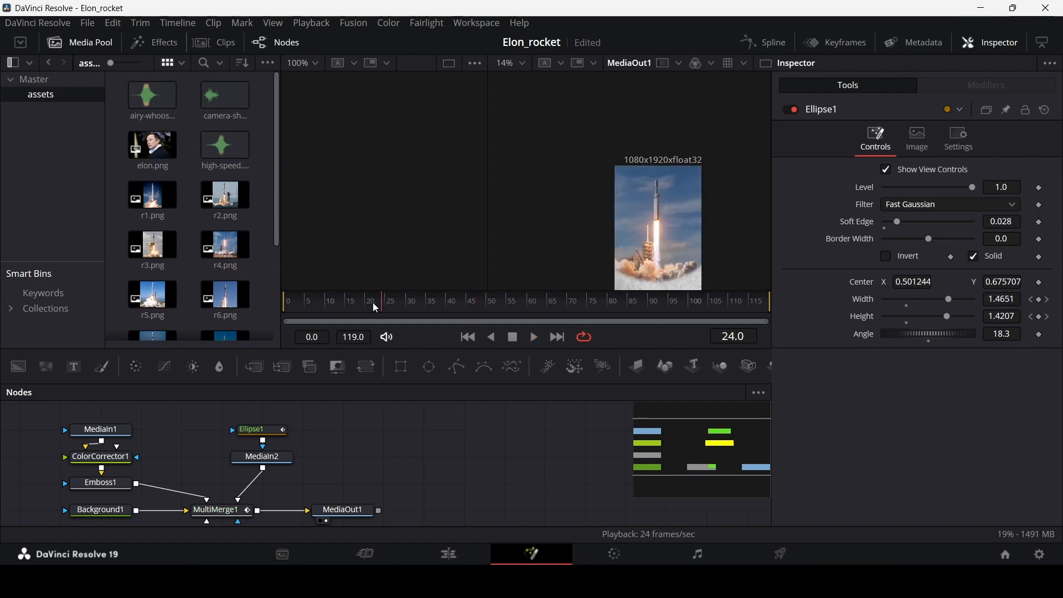
{"action": "left_click_drag", "start_coordinate": [373, 304], "coordinate": [446, 305]}
{"action": "scroll", "coordinate": [667, 213], "scroll_direction": "up", "scroll_amount": 5}
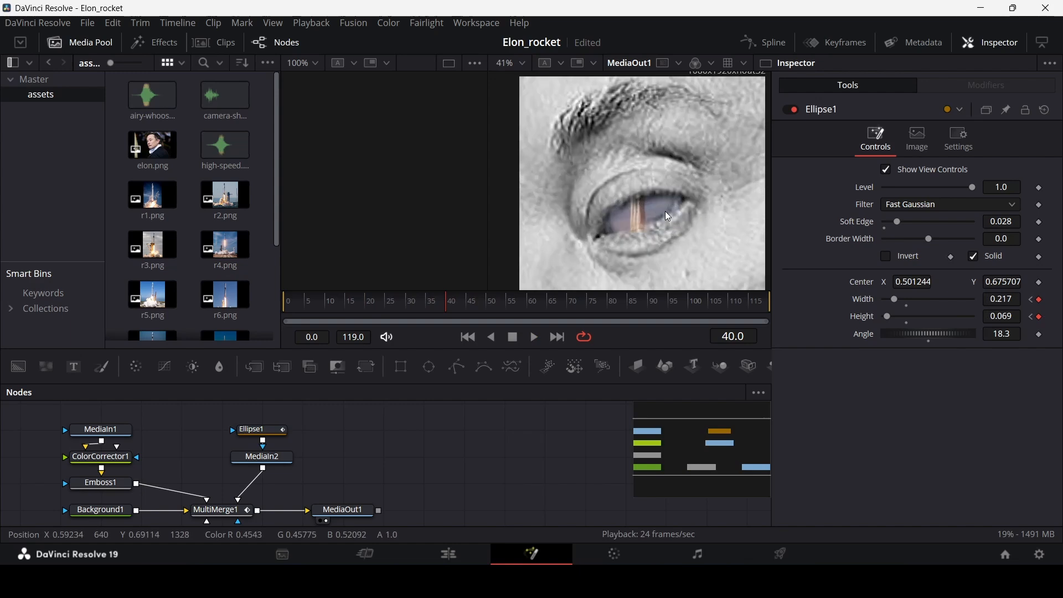
{"action": "key", "text": "Right"}
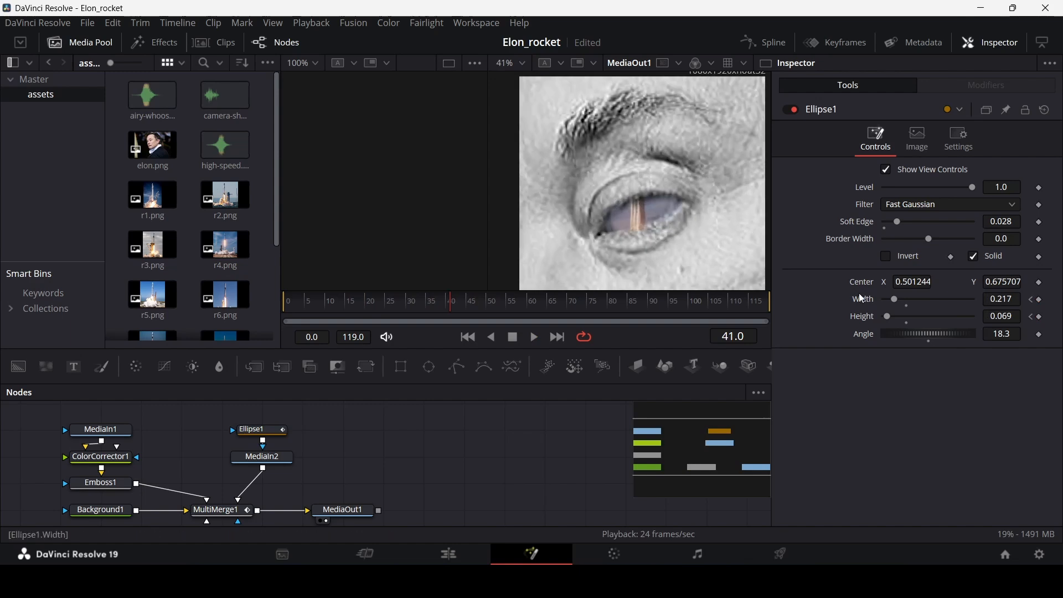
{"action": "left_click_drag", "start_coordinate": [898, 301], "coordinate": [869, 319]}
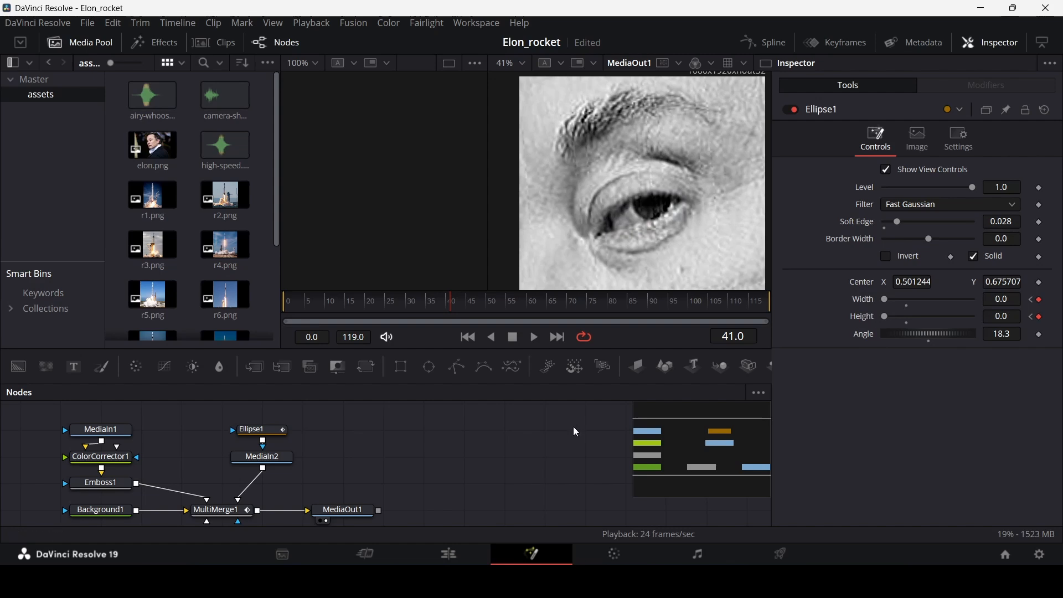
{"action": "key", "text": "space"}
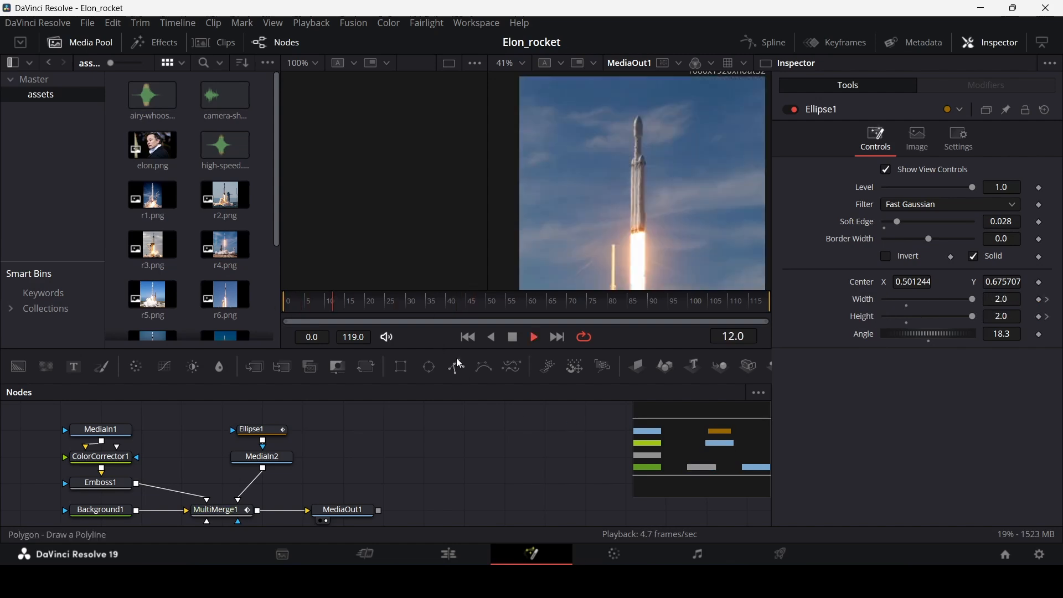
{"action": "key", "text": "space"}
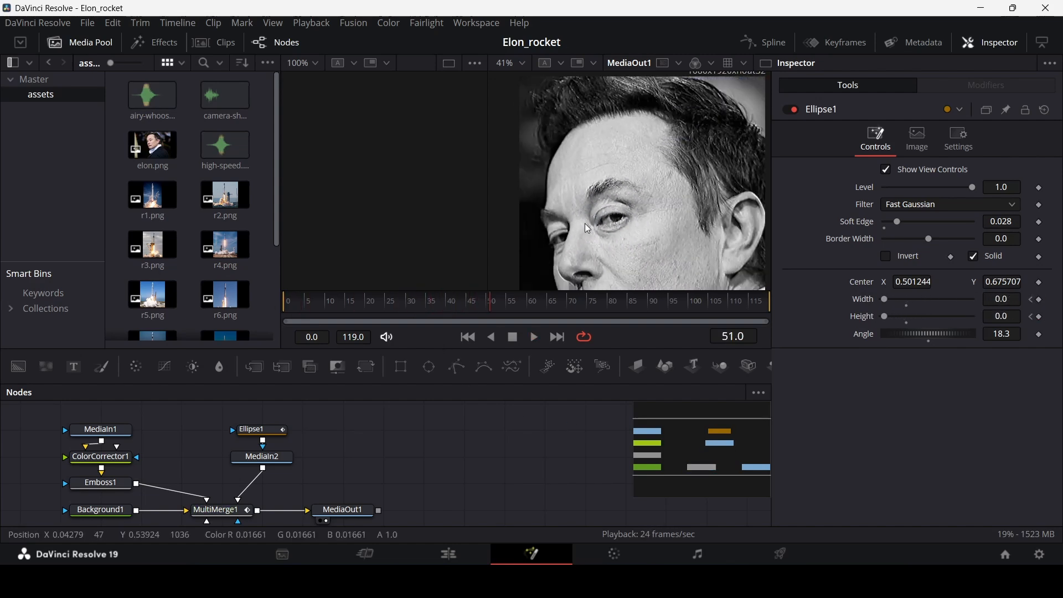
- At frame 40, narrow the ellipse mask's width to 0.105 and check the transition around that frame
{"action": "scroll", "coordinate": [625, 231], "scroll_direction": "down", "scroll_amount": 2}
{"action": "left_click_drag", "start_coordinate": [417, 303], "coordinate": [449, 310]}
{"action": "left_click", "coordinate": [275, 432]}
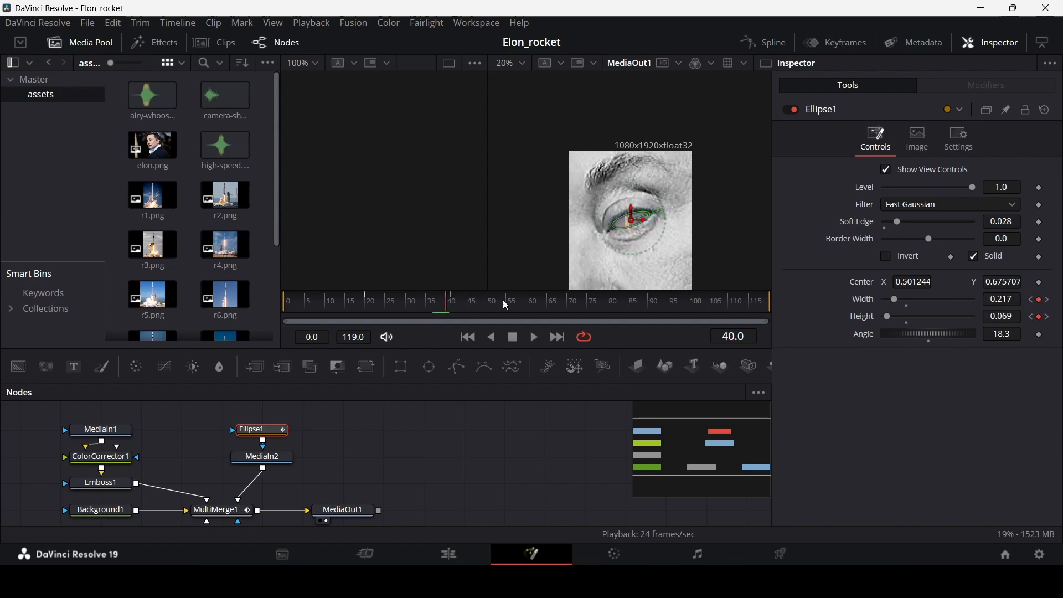
{"action": "scroll", "coordinate": [637, 221], "scroll_direction": "up", "scroll_amount": 5}
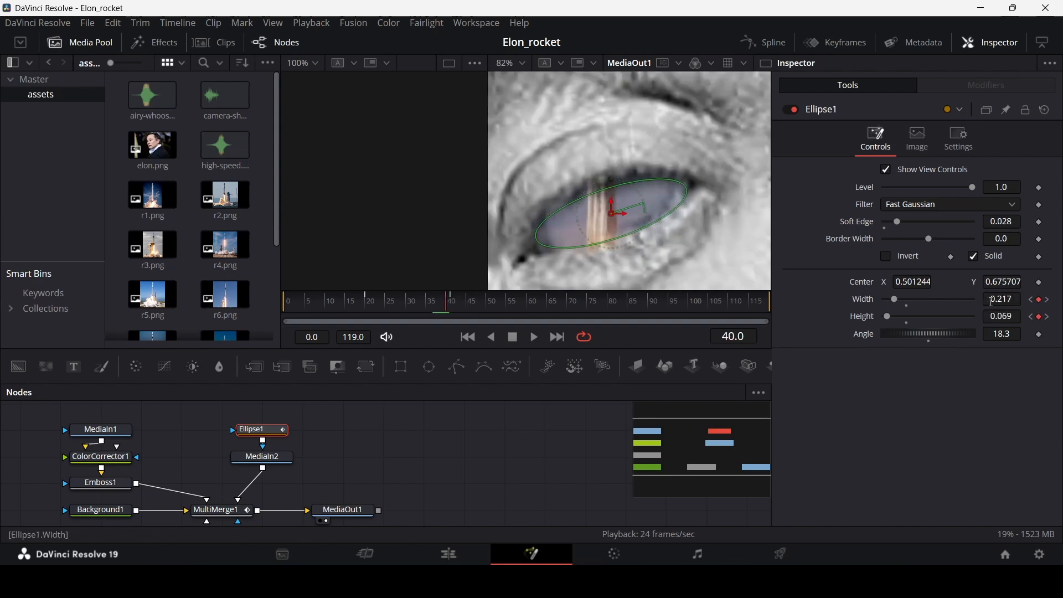
{"action": "left_click_drag", "start_coordinate": [1008, 300], "coordinate": [945, 300]}
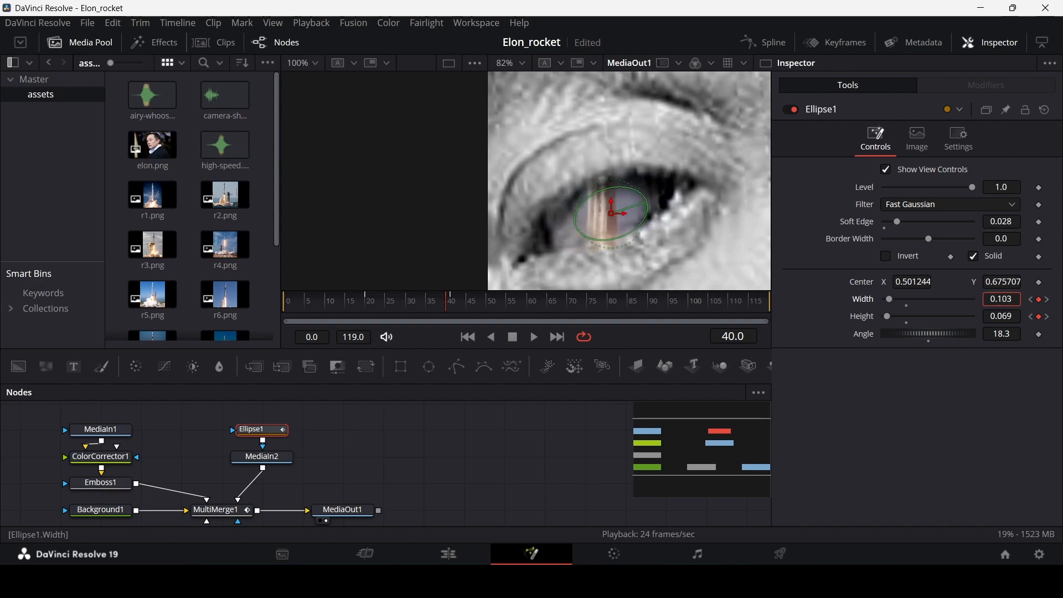
{"action": "left_click", "coordinate": [556, 423]}
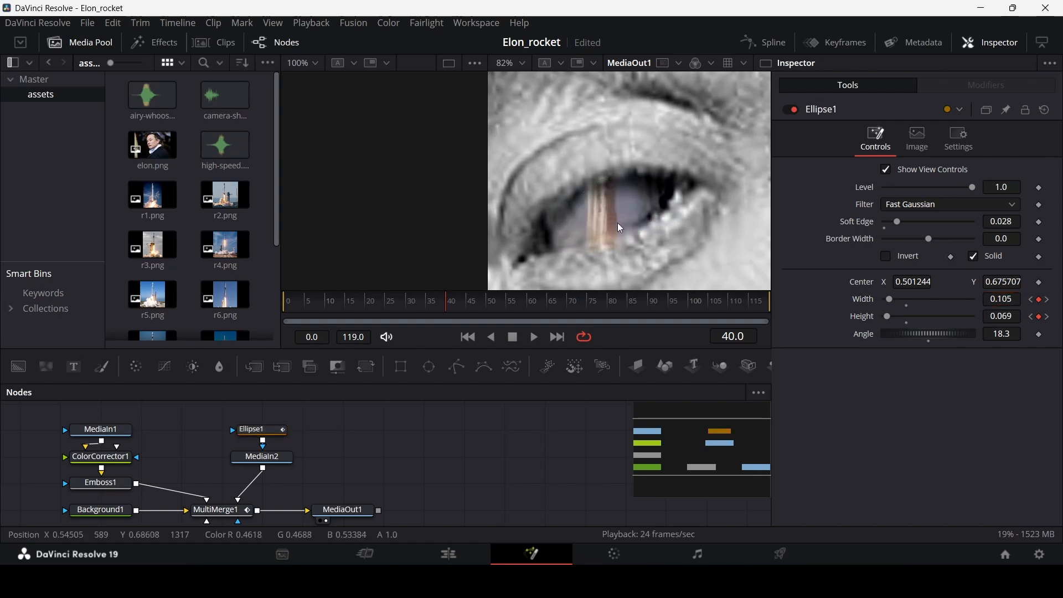
{"action": "scroll", "coordinate": [591, 208], "scroll_direction": "down", "scroll_amount": 5}
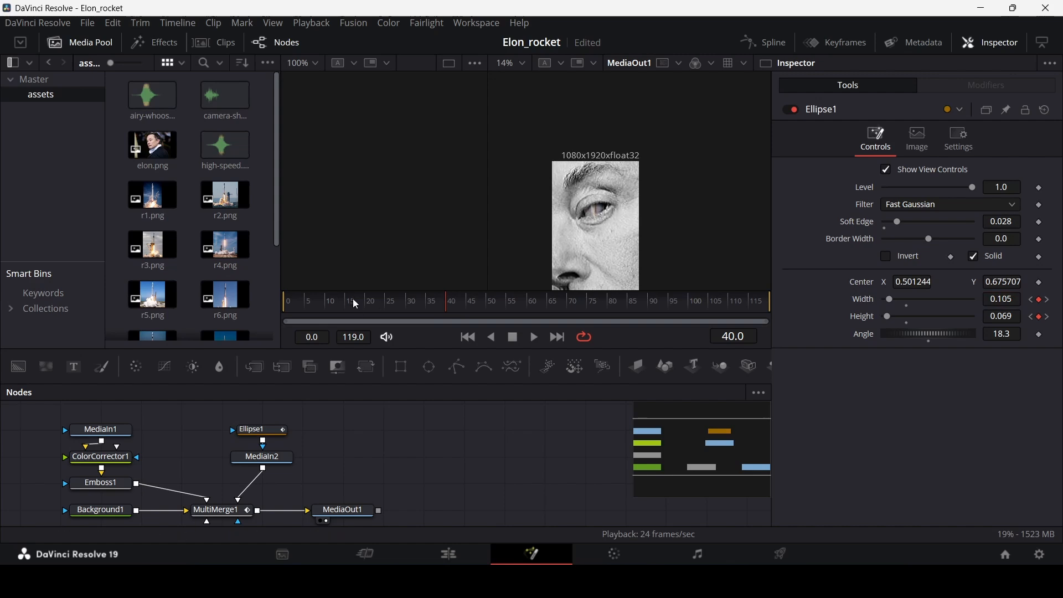
{"action": "left_click", "coordinate": [433, 303]}
{"action": "left_click_drag", "start_coordinate": [434, 304], "coordinate": [468, 321]}
{"action": "scroll", "coordinate": [583, 259], "scroll_direction": "down", "scroll_amount": 2}
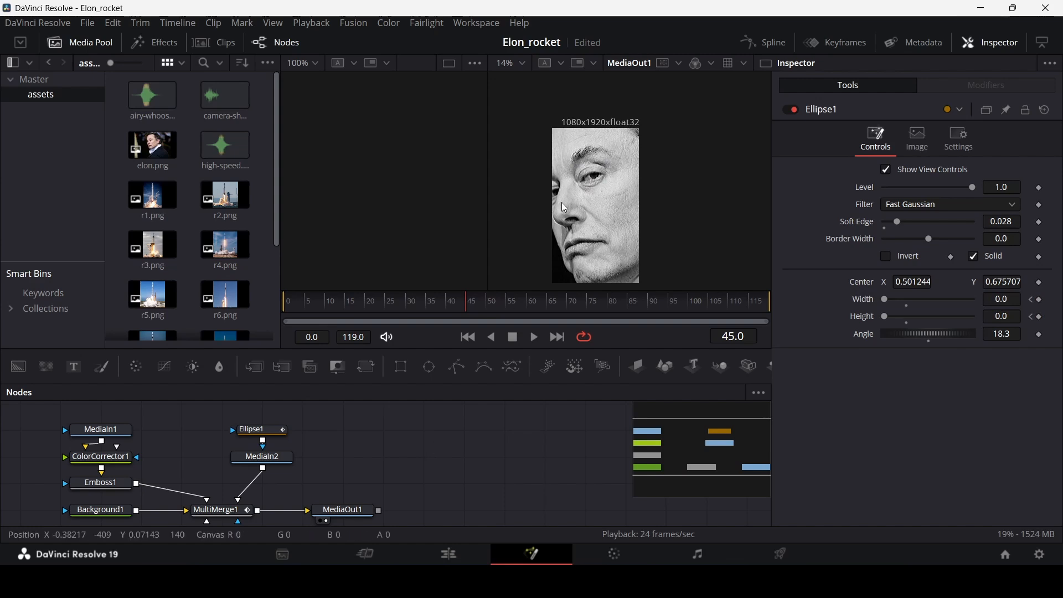
{"action": "scroll", "coordinate": [571, 193], "scroll_direction": "down", "scroll_amount": 3}
{"action": "scroll", "coordinate": [572, 199], "scroll_direction": "up", "scroll_amount": 1}
- Add a Text node connected to MultiMerge1 and enter "Elon Musk" as its text
{"action": "left_click_drag", "start_coordinate": [74, 367], "coordinate": [389, 470]}
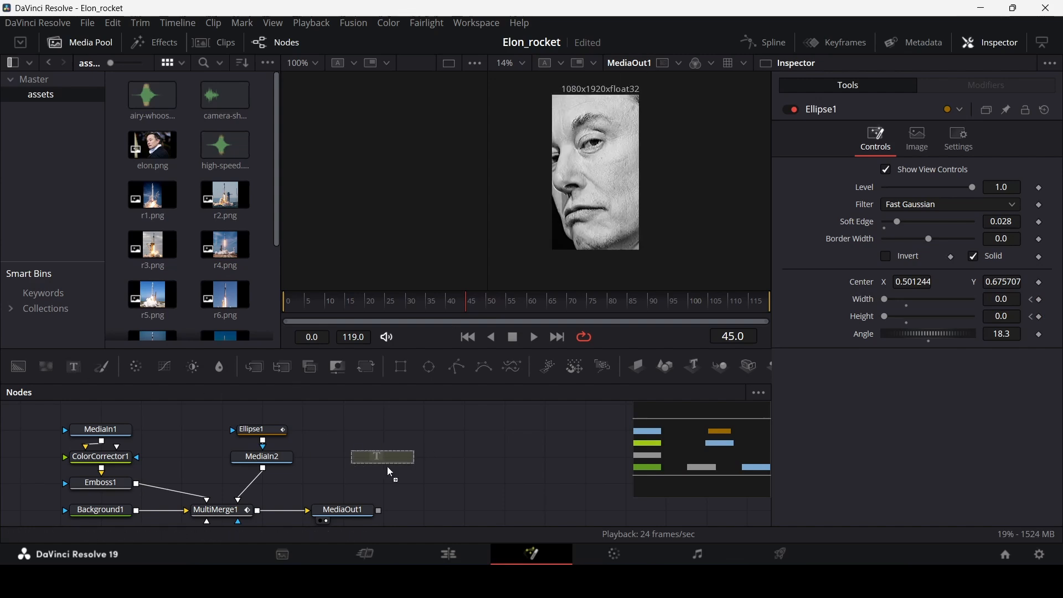
{"action": "left_click_drag", "start_coordinate": [325, 461], "coordinate": [332, 463]}
{"action": "left_click_drag", "start_coordinate": [308, 415], "coordinate": [221, 471]}
{"action": "left_click", "coordinate": [815, 258]}
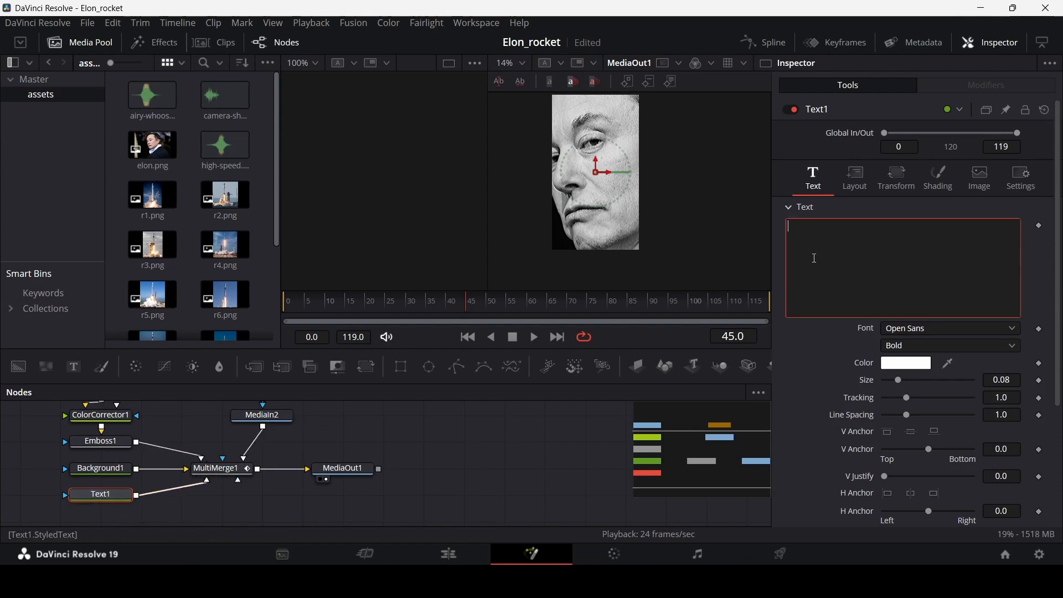
{"action": "type", "text": "El"}
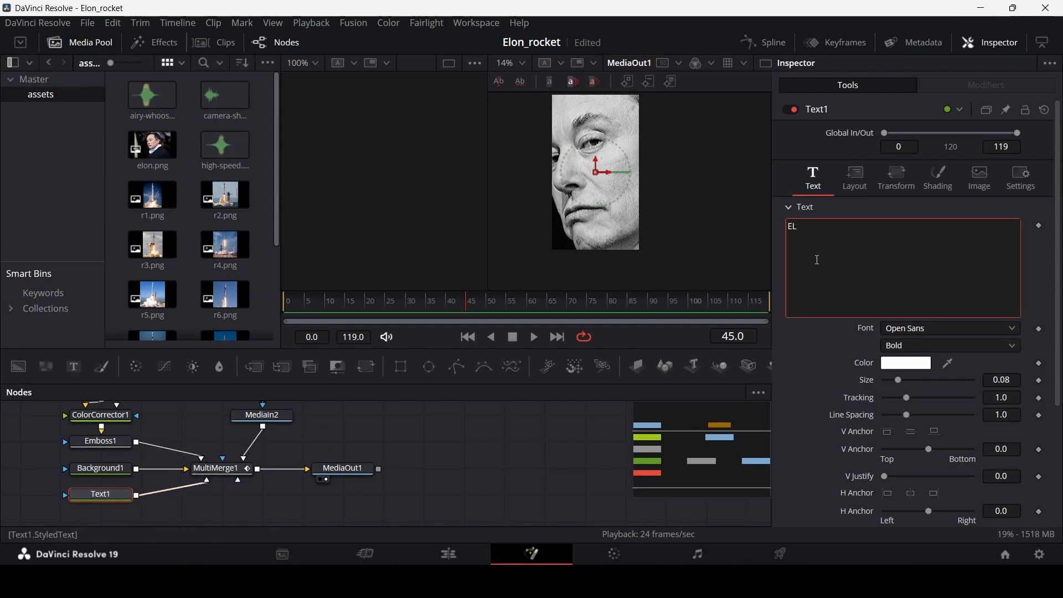
{"action": "type", "text": "on Musk"}
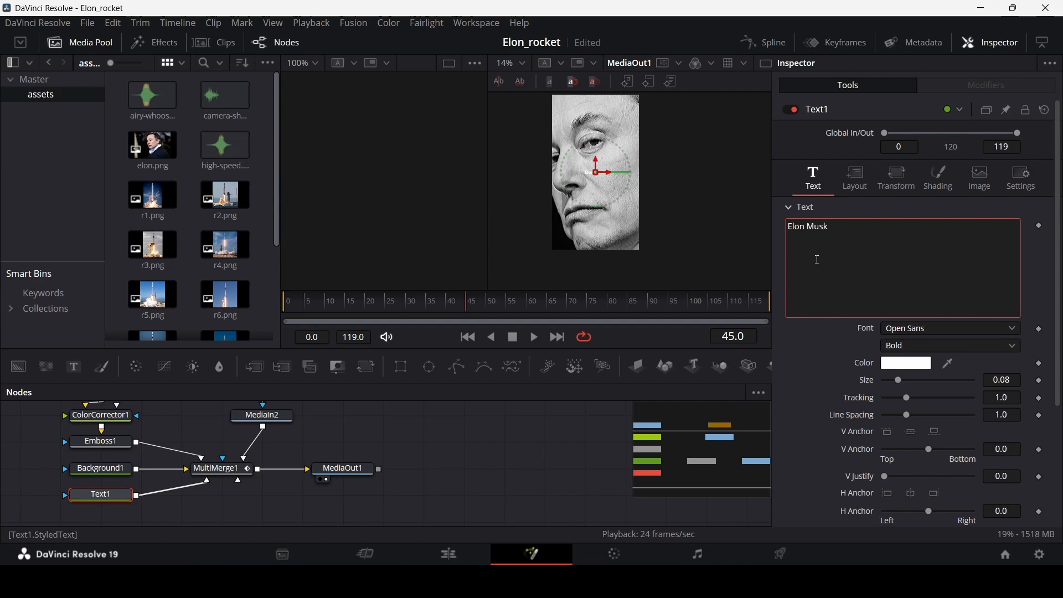
- Set the text's font to Lucida Bright with the Demibold Italic style
{"action": "left_click", "coordinate": [913, 329]}
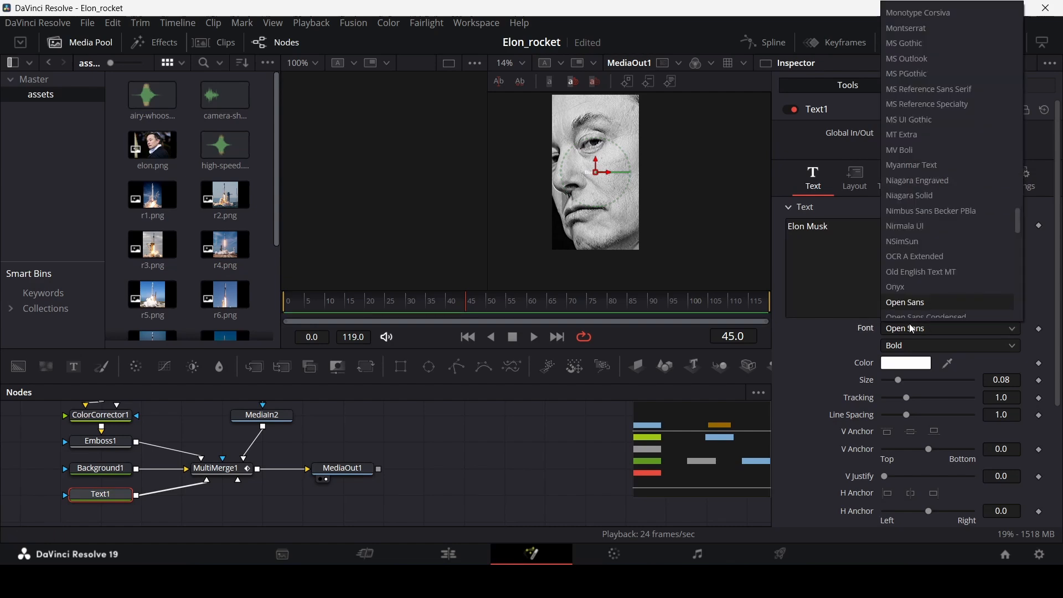
{"action": "type", "text": "lu"}
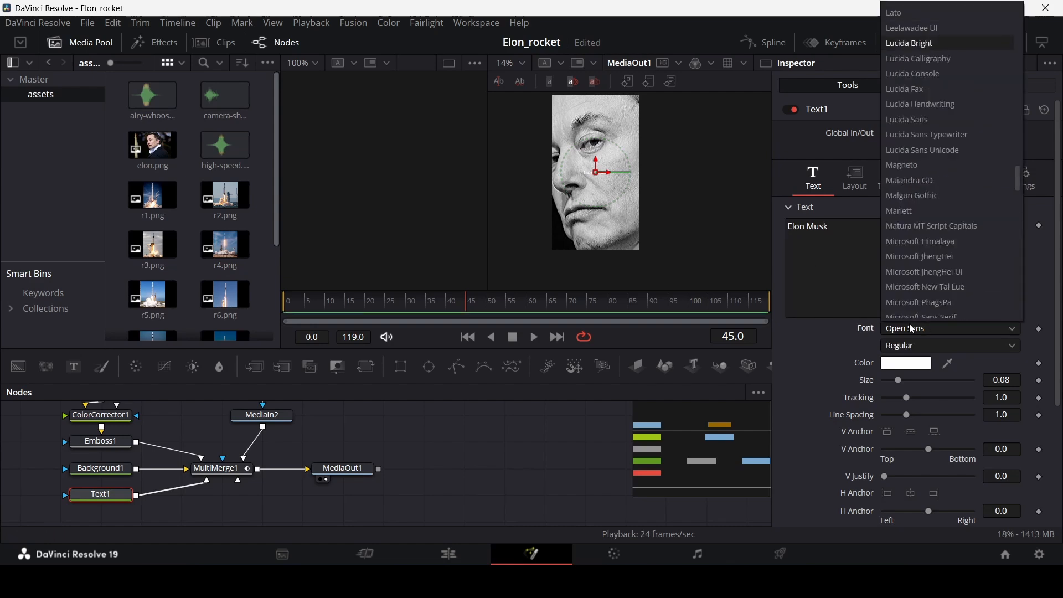
{"action": "key", "text": "Return"}
{"action": "left_click", "coordinate": [905, 349]}
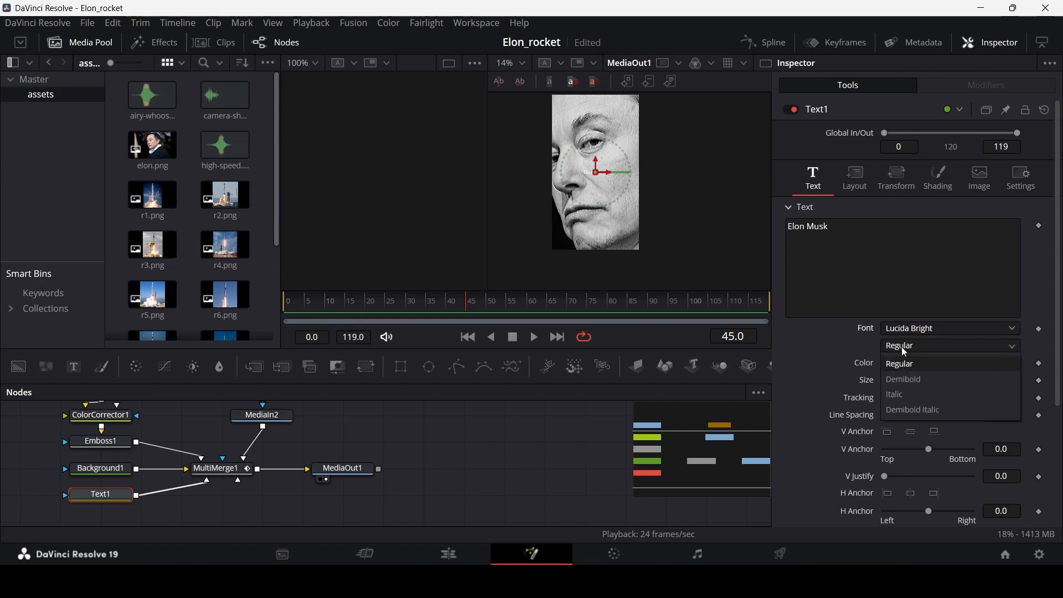
{"action": "left_click", "coordinate": [919, 413]}
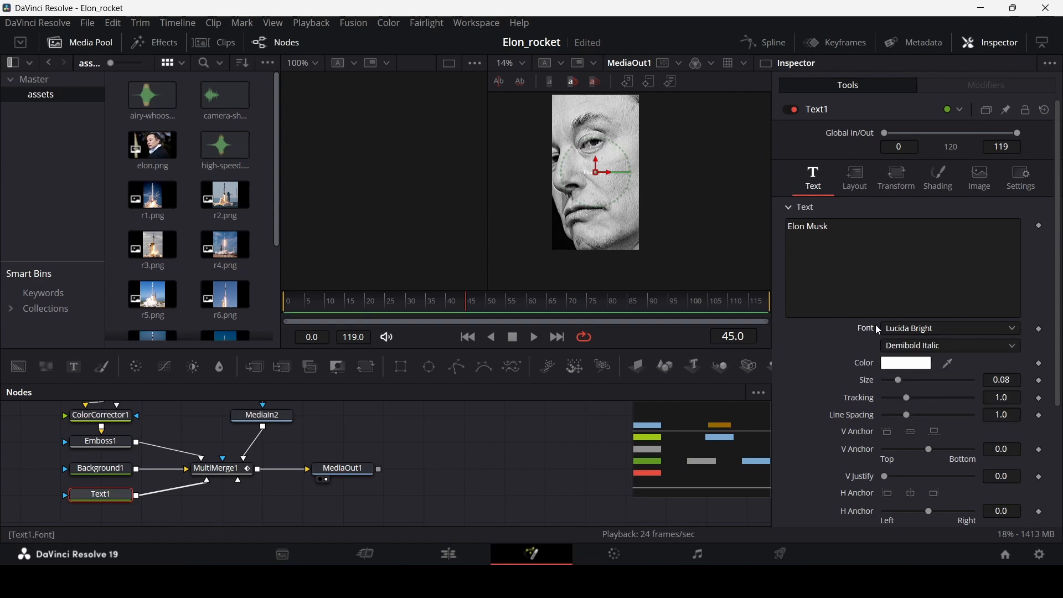
- At frame 55, enlarge the text, place it over the shoulder at X 0.74, Y 0.25, and rotate it 41.7 on Z
{"action": "mouse_move", "coordinate": [496, 301]}
{"action": "left_mouse_down"}
{"action": "mouse_move", "coordinate": [523, 301]}
{"action": "mouse_move", "coordinate": [510, 311]}
{"action": "left_mouse_up"}
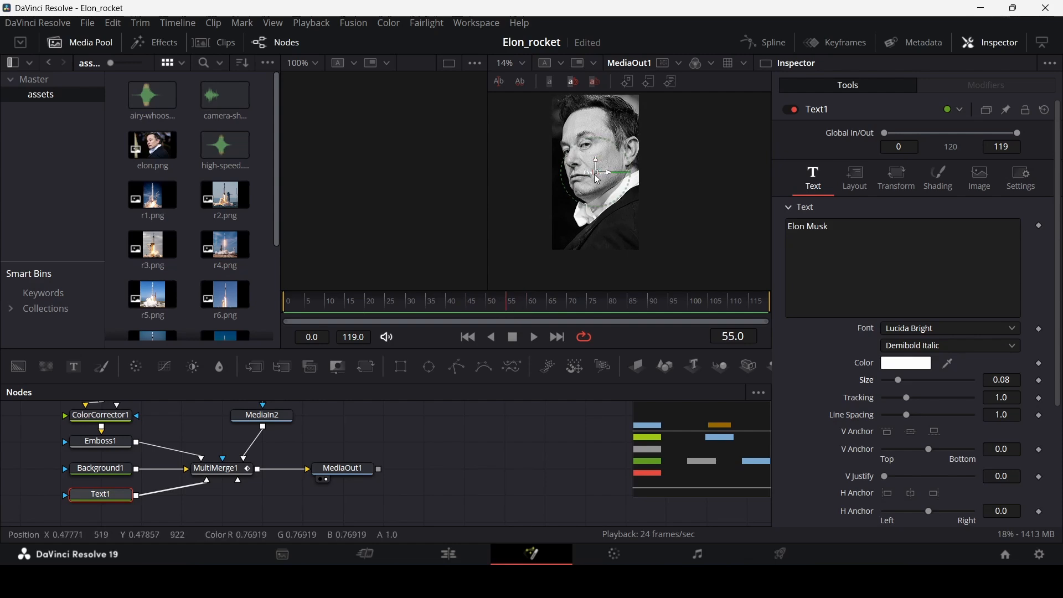
{"action": "left_click_drag", "start_coordinate": [601, 174], "coordinate": [618, 222]}
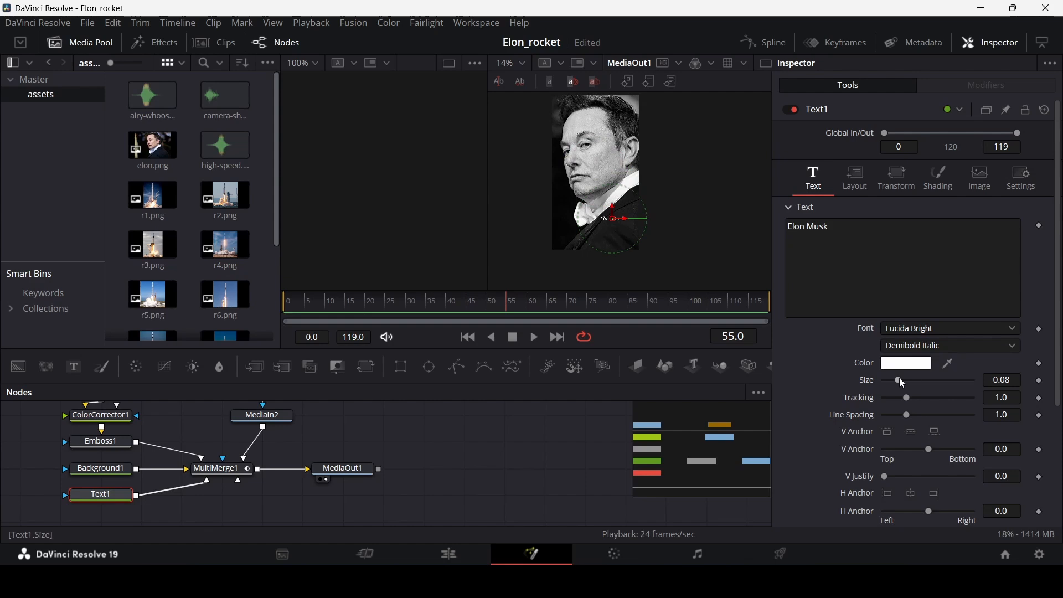
{"action": "left_click_drag", "start_coordinate": [900, 382], "coordinate": [932, 392]}
{"action": "left_click", "coordinate": [856, 179]}
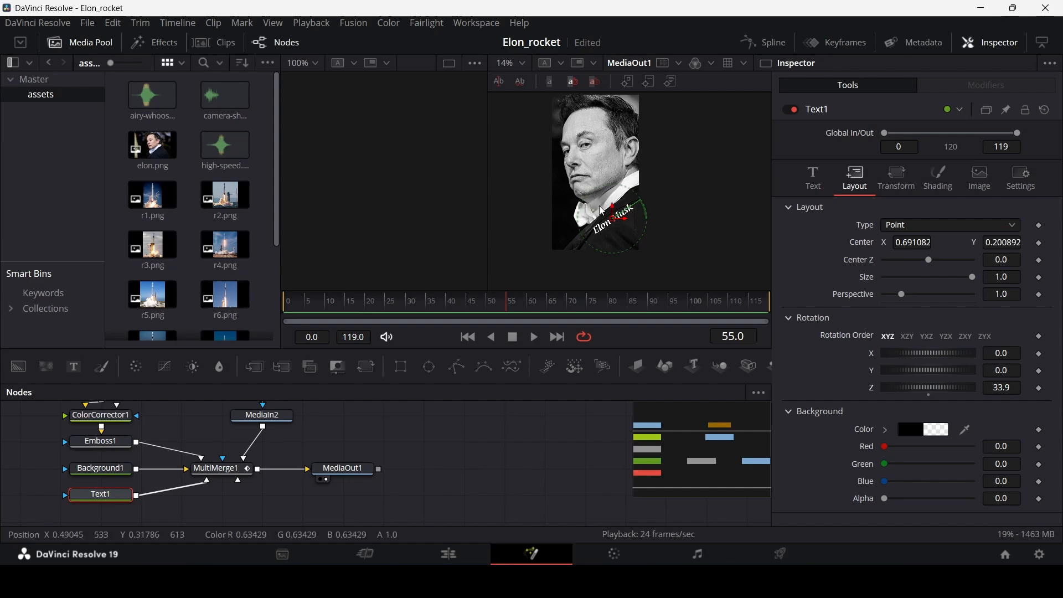
{"action": "left_click_drag", "start_coordinate": [613, 219], "coordinate": [617, 211]}
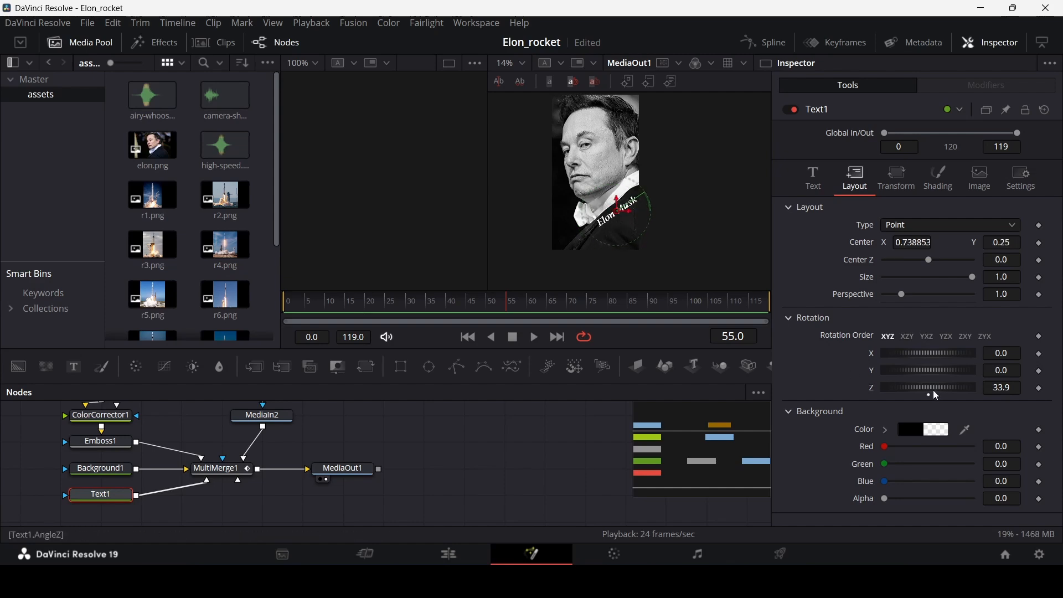
{"action": "left_click_drag", "start_coordinate": [931, 395], "coordinate": [935, 394]}
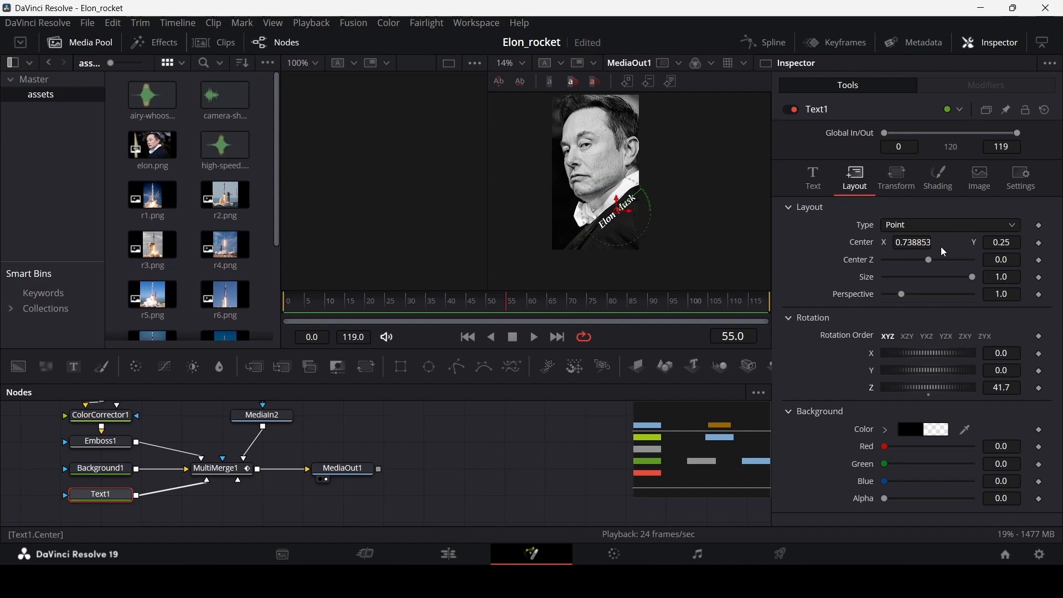
- Keyframe the text's center at frame 55 and move it outside the frame to about X 1.18, Y -0.10 at frame 45
{"action": "left_click", "coordinate": [1039, 244]}
{"action": "left_click", "coordinate": [468, 306]}
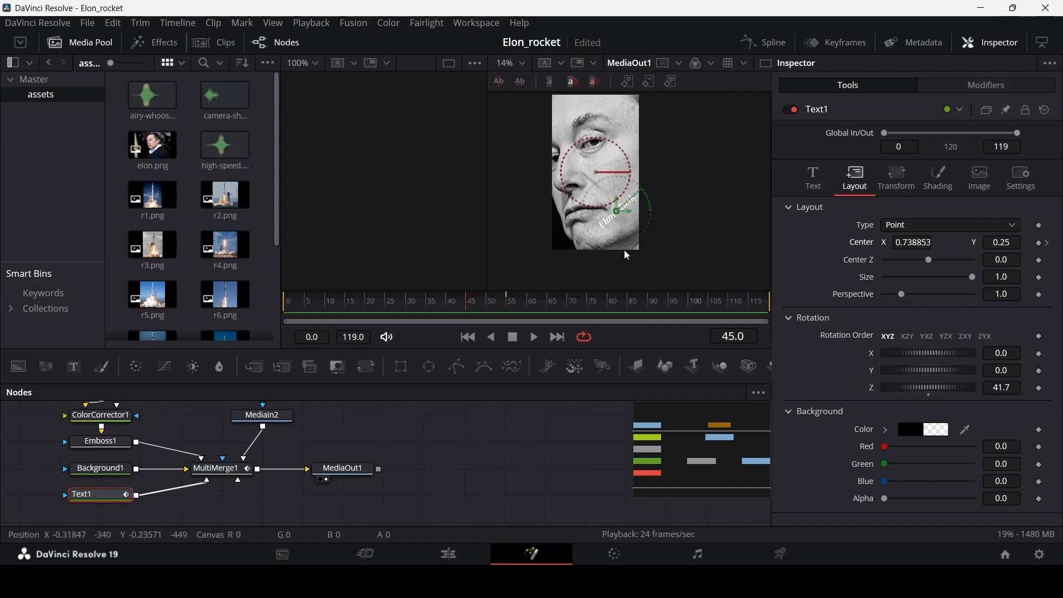
{"action": "left_click_drag", "start_coordinate": [619, 211], "coordinate": [657, 262]}
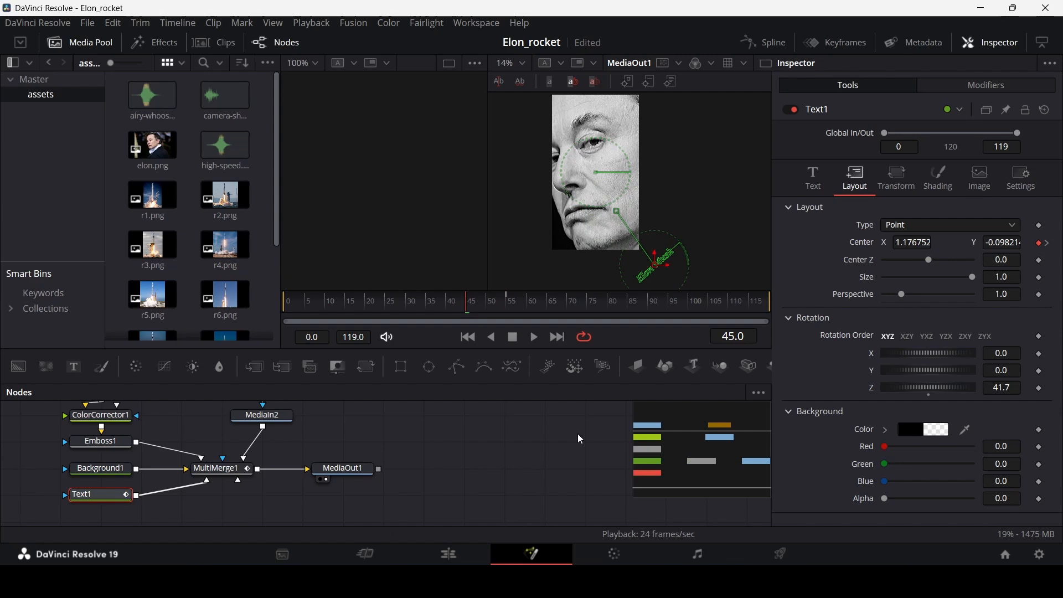
- Smooth the Text1 center displacement curve between frames 45 and 55 in the spline editor and preview the title's motion
{"action": "left_click", "coordinate": [765, 43]}
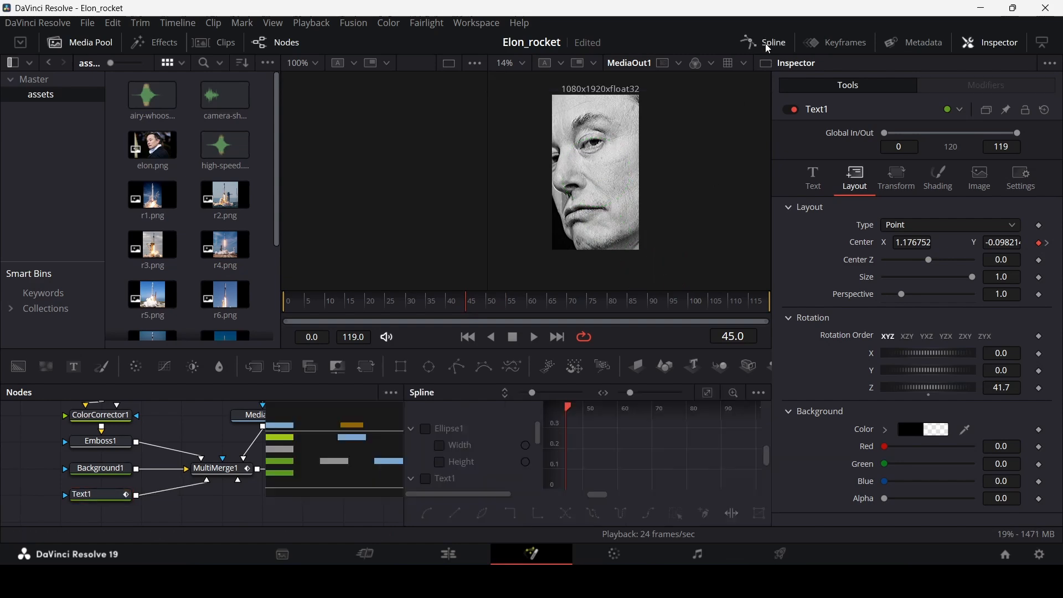
{"action": "left_click", "coordinate": [412, 429]}
{"action": "left_click", "coordinate": [425, 445]}
{"action": "left_click", "coordinate": [708, 391]}
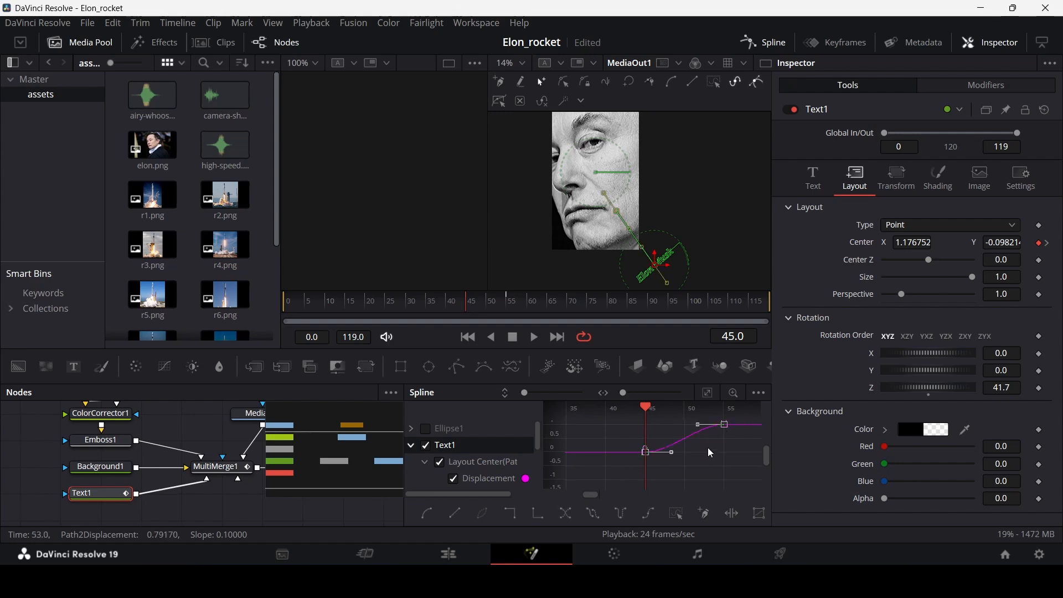
{"action": "left_click", "coordinate": [764, 42]}
{"action": "left_click", "coordinate": [526, 456]}
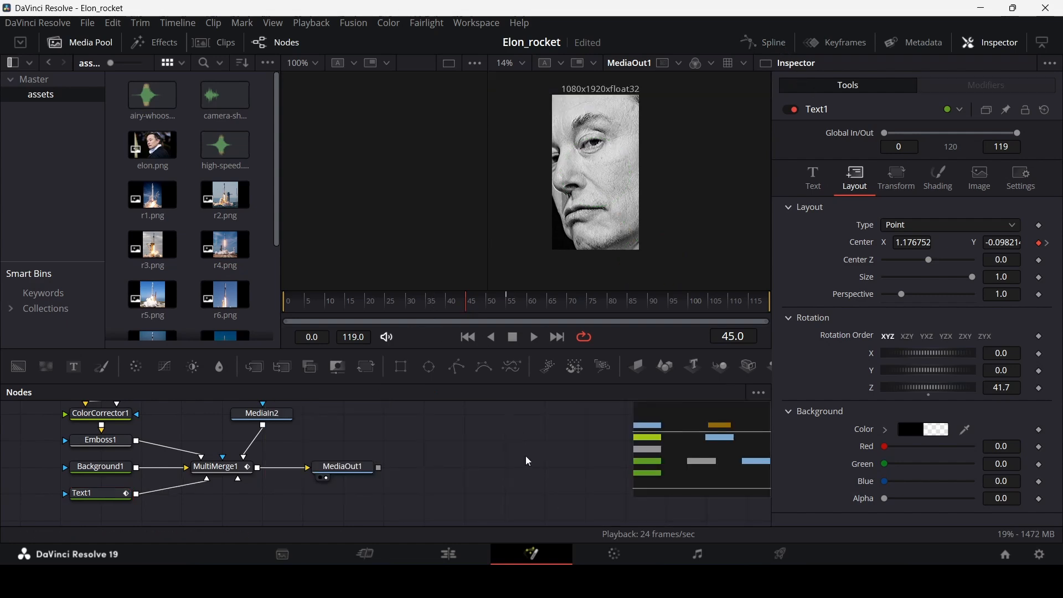
{"action": "key", "text": "space"}
{"action": "left_click_drag", "start_coordinate": [450, 308], "coordinate": [539, 303]}
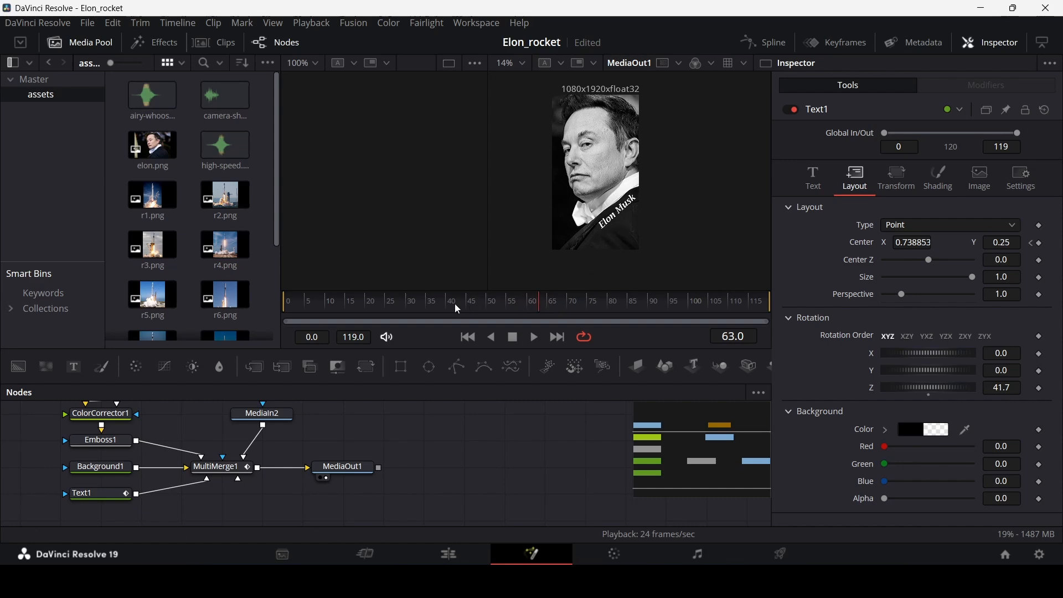
- Keyframe the title's Z rotation at 41.7 on frame 55 and 36.6 on frame 75, and preview the turn
{"action": "left_click_drag", "start_coordinate": [454, 303], "coordinate": [570, 309]}
{"action": "left_click_drag", "start_coordinate": [576, 309], "coordinate": [591, 308]}
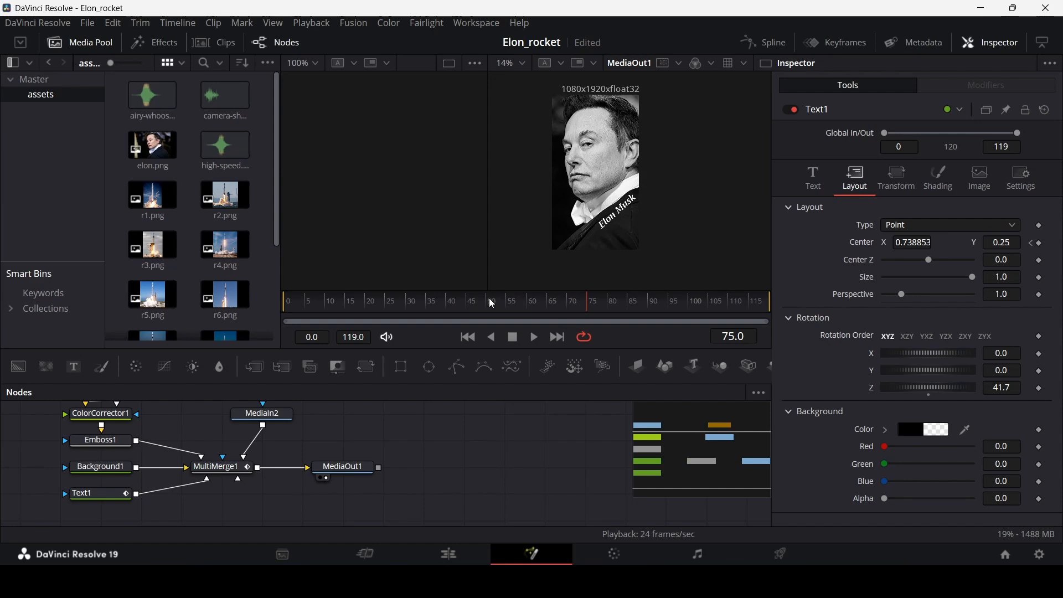
{"action": "mouse_move", "coordinate": [492, 303]}
{"action": "left_mouse_down"}
{"action": "mouse_move", "coordinate": [481, 301]}
{"action": "mouse_move", "coordinate": [506, 304]}
{"action": "left_mouse_up"}
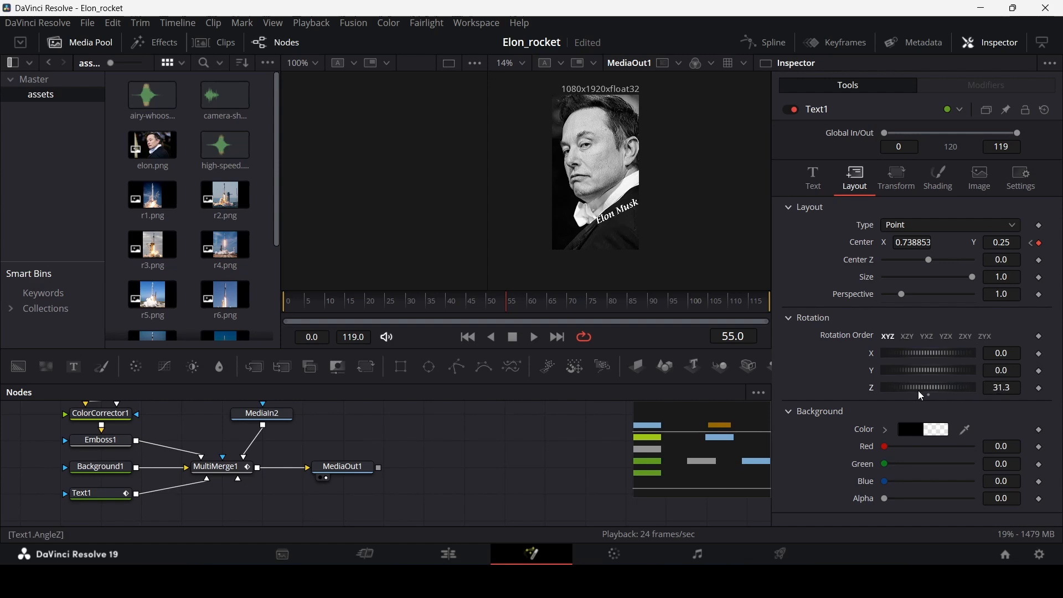
{"action": "left_click", "coordinate": [1042, 391]}
{"action": "left_click_drag", "start_coordinate": [543, 304], "coordinate": [587, 312]}
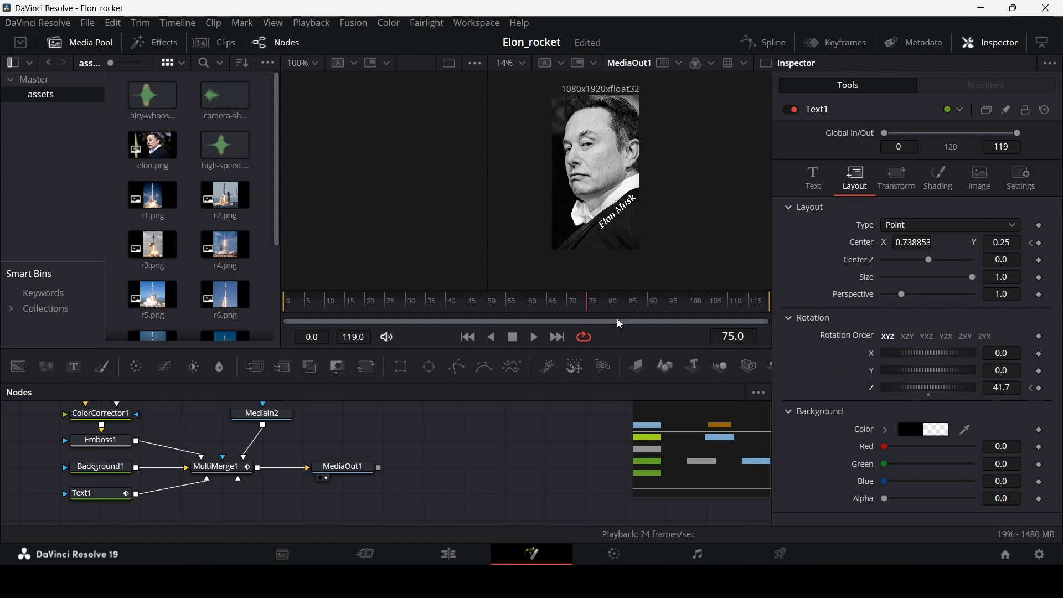
{"action": "left_click_drag", "start_coordinate": [935, 387], "coordinate": [915, 387]}
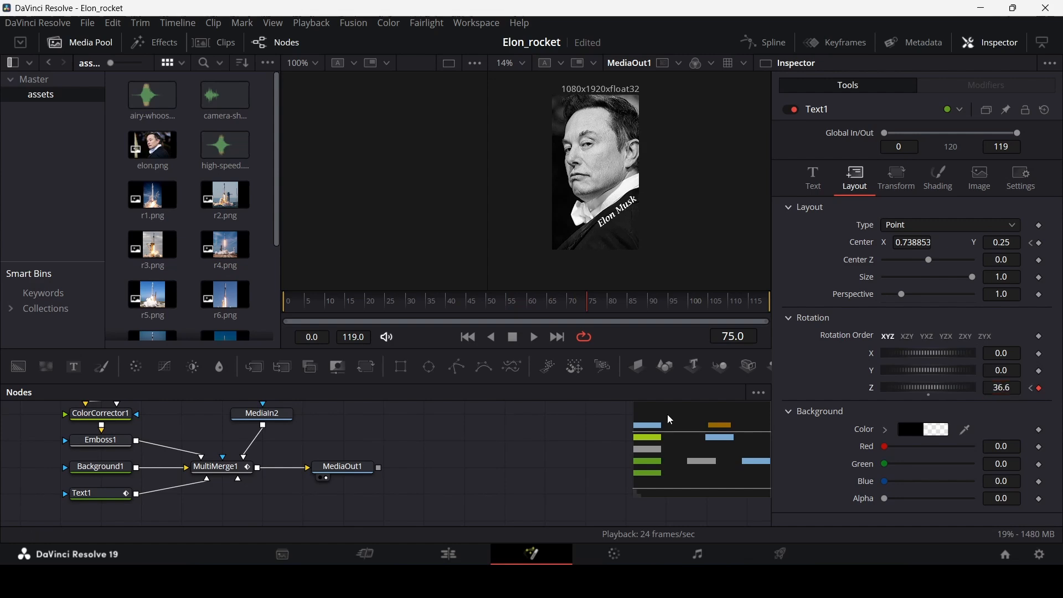
{"action": "left_click", "coordinate": [462, 304]}
{"action": "key", "text": "space"}
{"action": "key", "text": "space"}
{"action": "left_click_drag", "start_coordinate": [495, 305], "coordinate": [591, 309]}
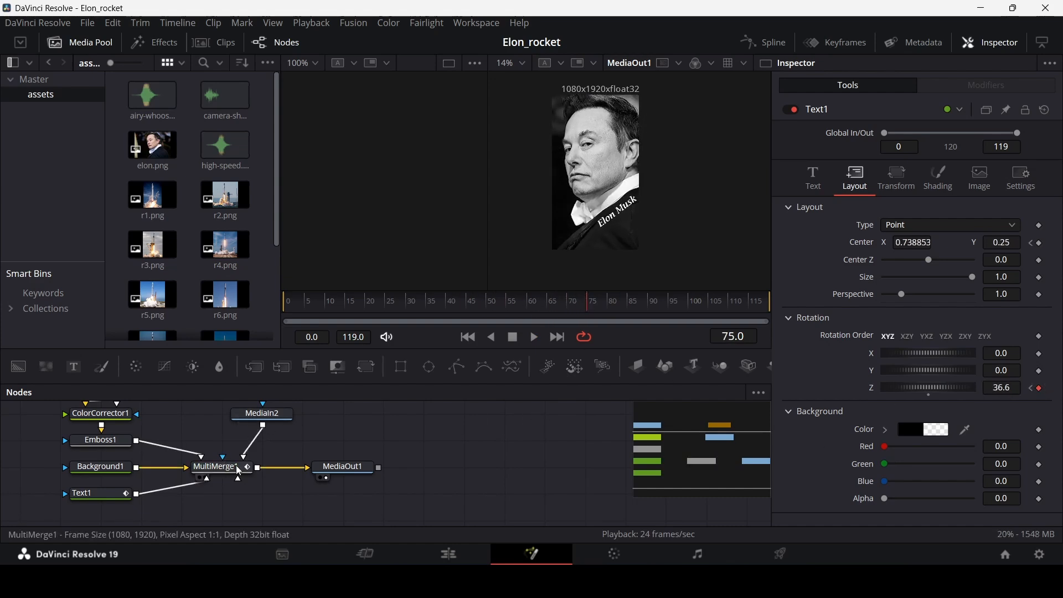
- Set Text1's Z rotation to 35 at frame 75 and play back the title animation from frame 45
{"action": "left_click", "coordinate": [97, 494]}
{"action": "left_click_drag", "start_coordinate": [510, 309], "coordinate": [589, 308]}
{"action": "left_click_drag", "start_coordinate": [1003, 388], "coordinate": [1017, 388]}
{"action": "left_click_drag", "start_coordinate": [499, 304], "coordinate": [594, 310]}
{"action": "left_click", "coordinate": [1004, 388]}
{"action": "type", "text": "35"}
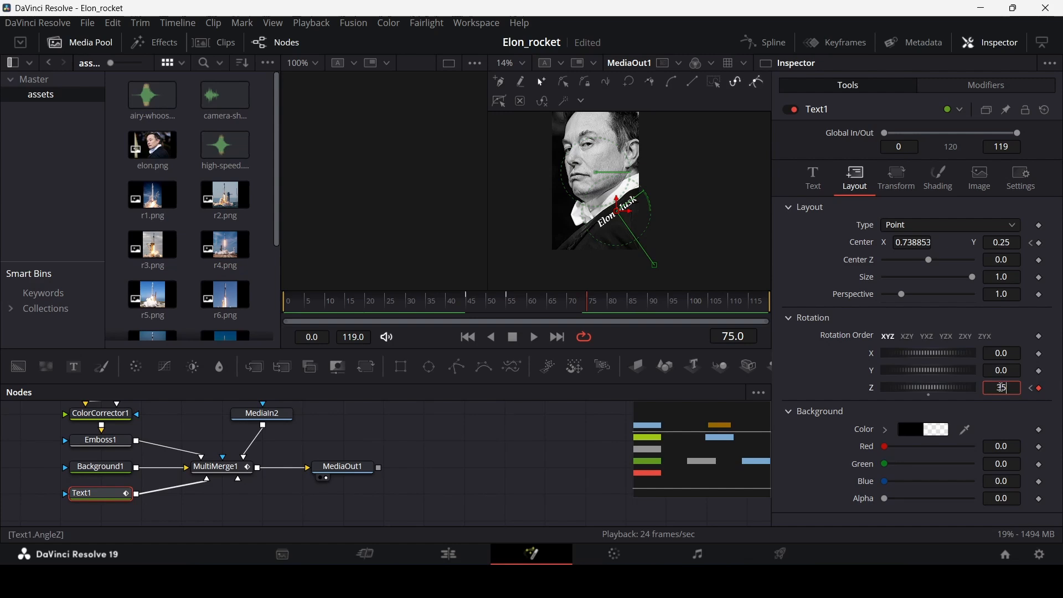
{"action": "key", "text": "Tab"}
{"action": "left_click", "coordinate": [466, 306]}
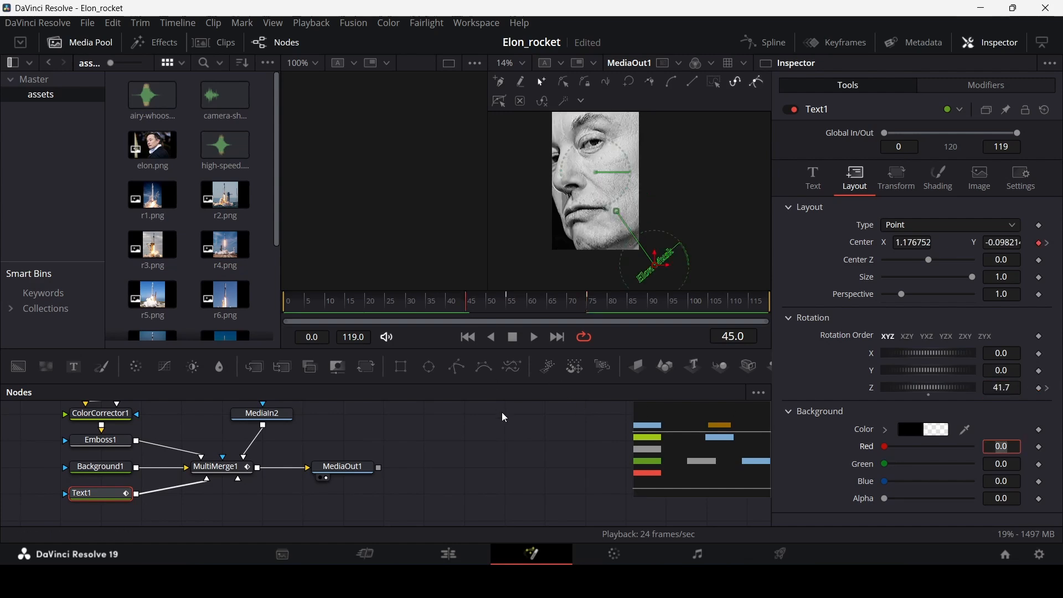
{"action": "left_click", "coordinate": [509, 417]}
{"action": "key", "text": "space"}
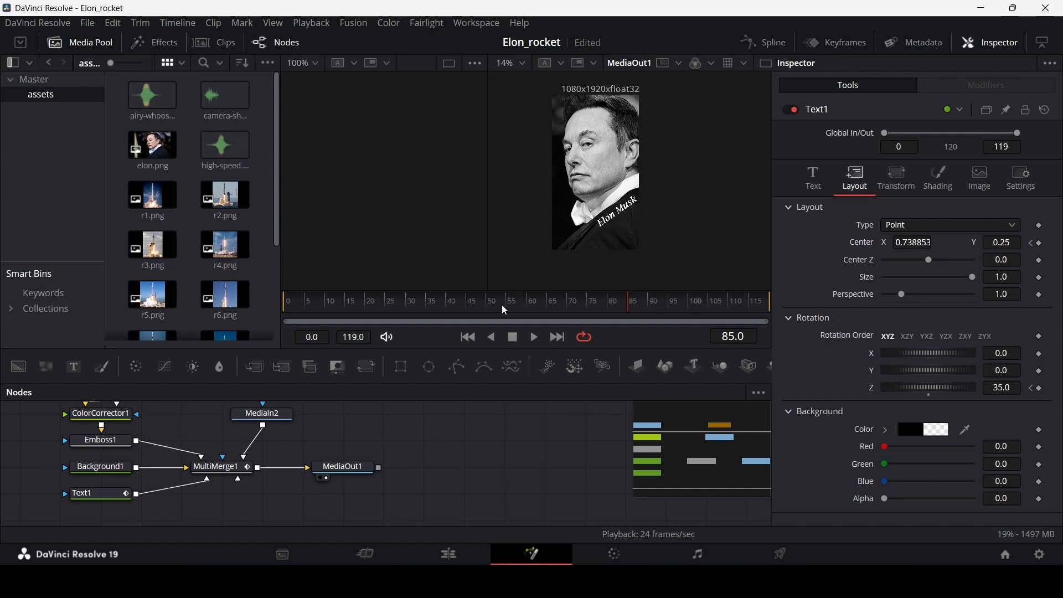
{"action": "left_click_drag", "start_coordinate": [502, 308], "coordinate": [555, 309]}
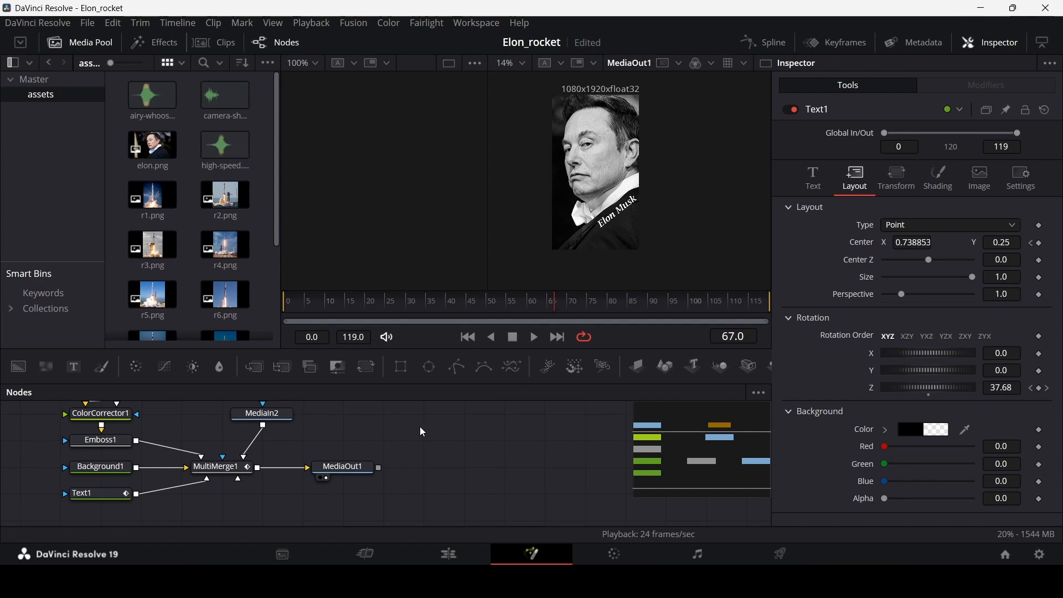
- Add rocket.png to the composition as a new MultiMerge1 layer and rename that layer "rocket"
{"action": "scroll", "coordinate": [255, 244], "scroll_direction": "down", "scroll_amount": 3}
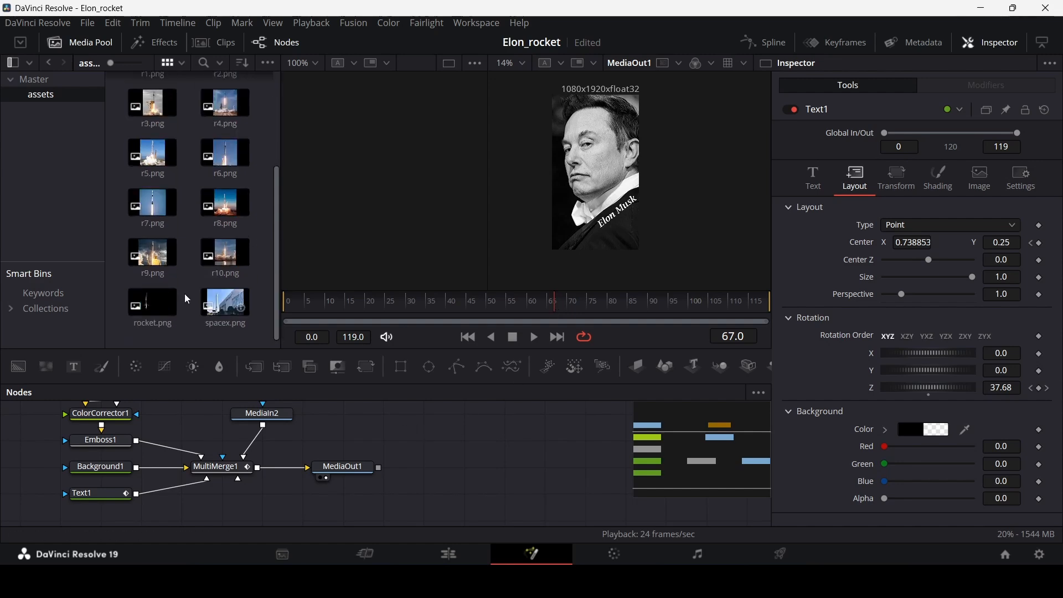
{"action": "left_click_drag", "start_coordinate": [166, 302], "coordinate": [241, 493]}
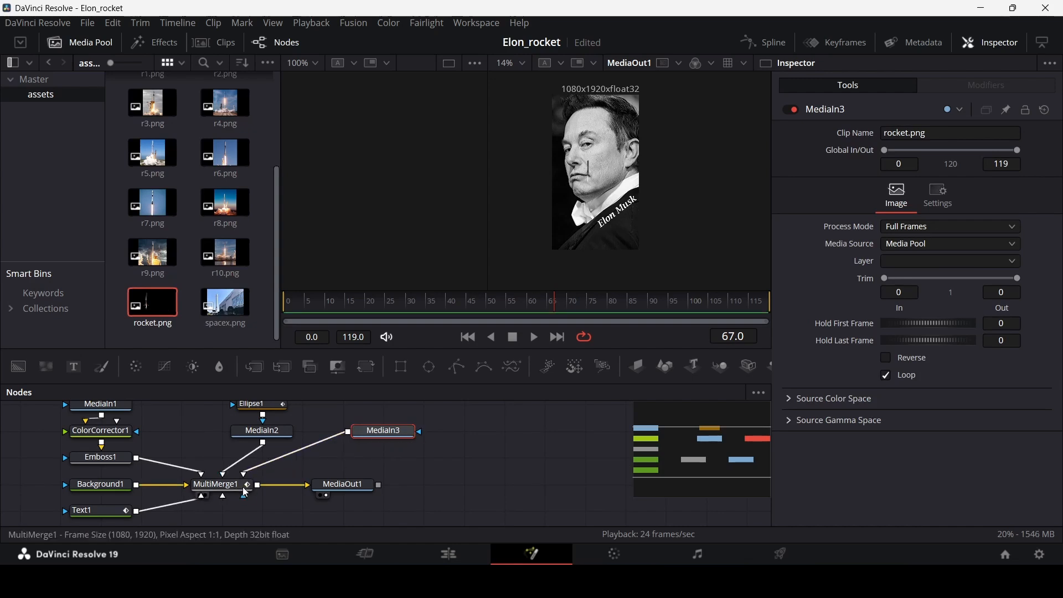
{"action": "left_click", "coordinate": [242, 488]}
{"action": "left_click", "coordinate": [829, 189]}
{"action": "double_click", "coordinate": [829, 190]}
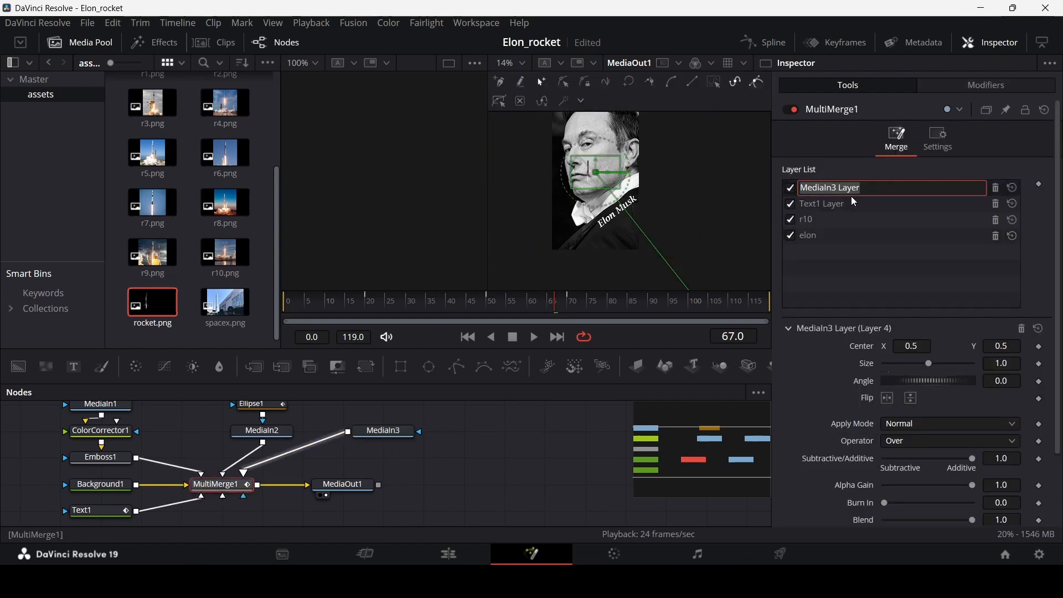
{"action": "type", "text": "rocket"}
{"action": "key", "text": "Return"}
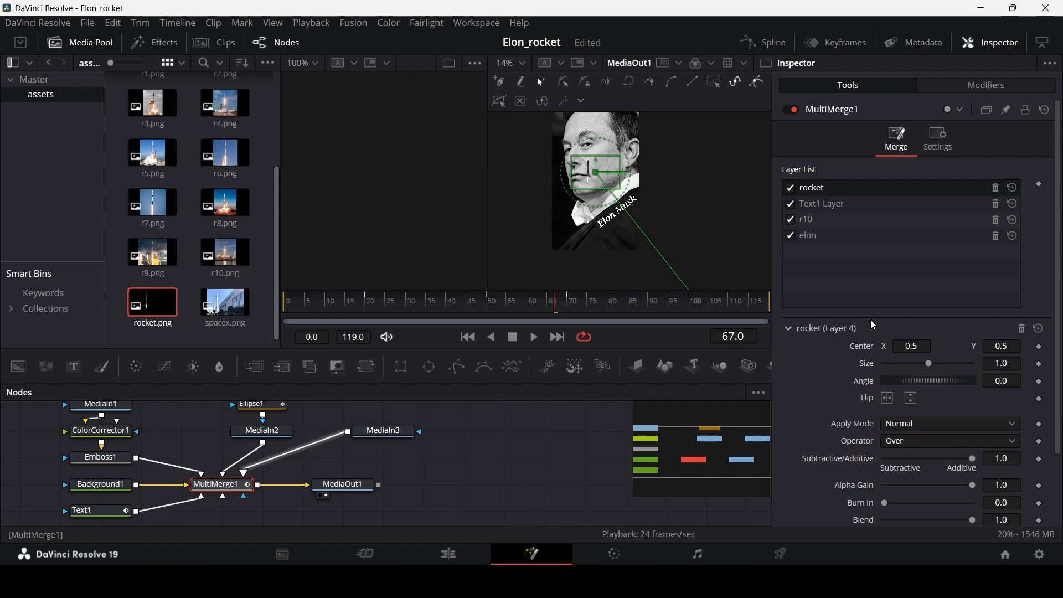
- Enlarge the rocket layer to 1.95, rotate it to -40, and place it above the title at about X 0.71, Y 0.34
{"action": "left_click_drag", "start_coordinate": [930, 364], "coordinate": [940, 363]}
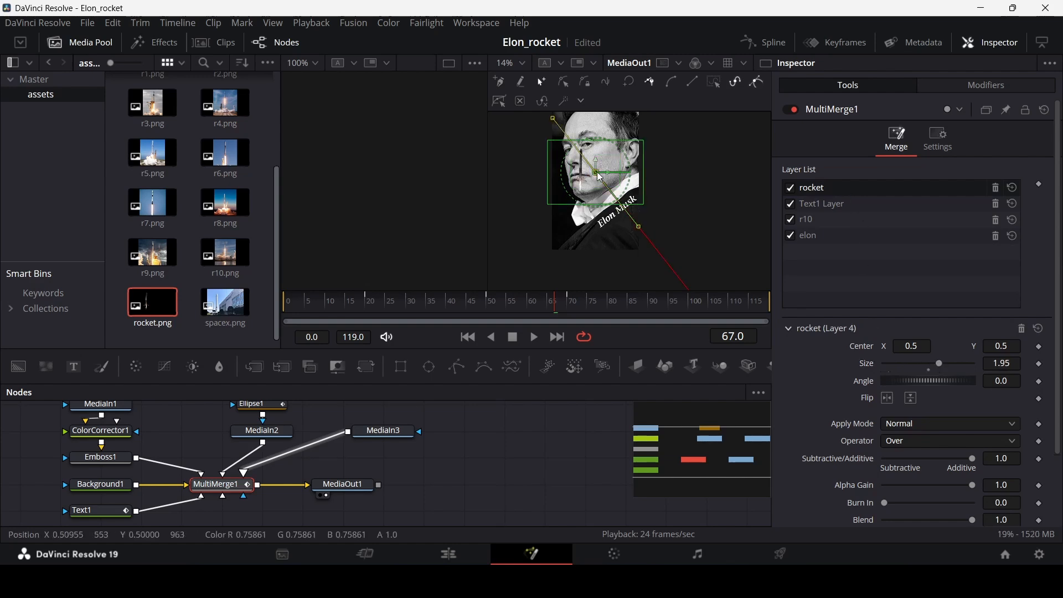
{"action": "left_click_drag", "start_coordinate": [601, 177], "coordinate": [624, 177]}
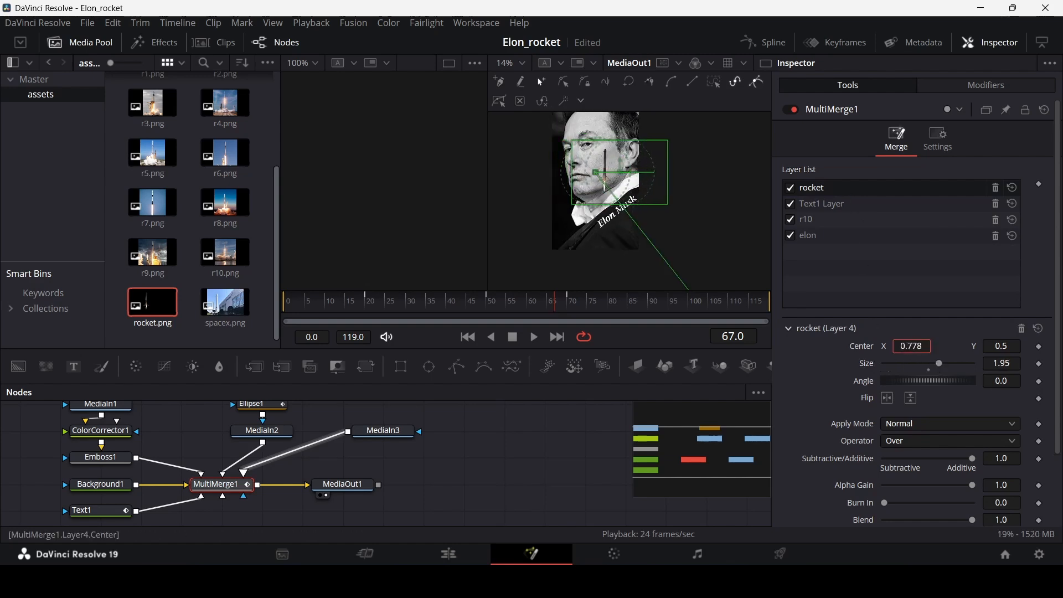
{"action": "left_click_drag", "start_coordinate": [936, 382], "coordinate": [925, 385]}
{"action": "left_click_drag", "start_coordinate": [620, 172], "coordinate": [613, 198]}
{"action": "left_click_drag", "start_coordinate": [1002, 382], "coordinate": [958, 381]}
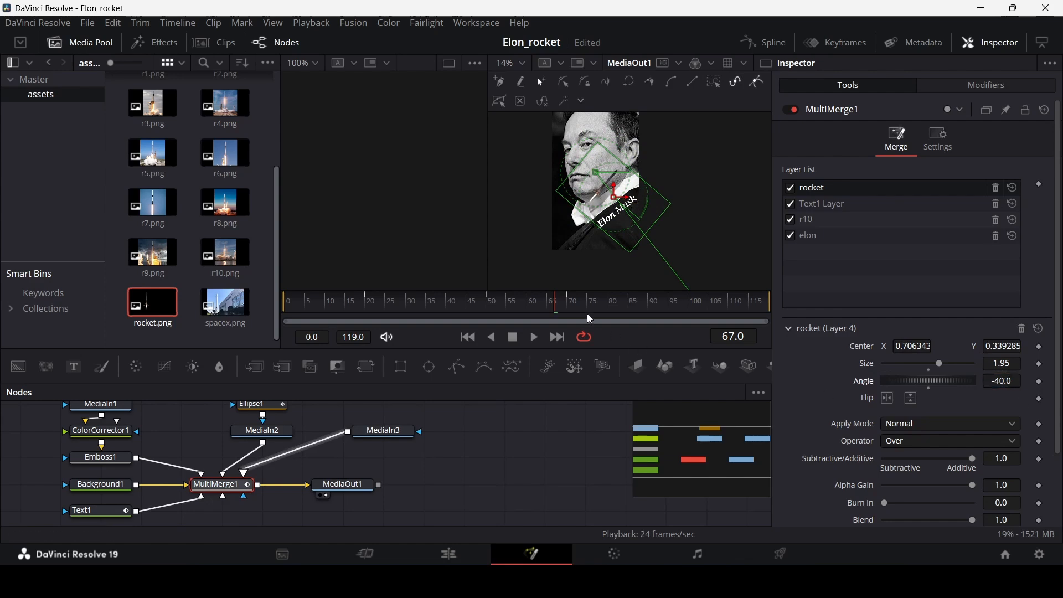
- Keyframe the rocket's center at about X 1.34, Y 0.70 on frame 74 and X -0.04, Y 0.03 on frame 60, then preview
{"action": "left_click_drag", "start_coordinate": [590, 310], "coordinate": [588, 309]}
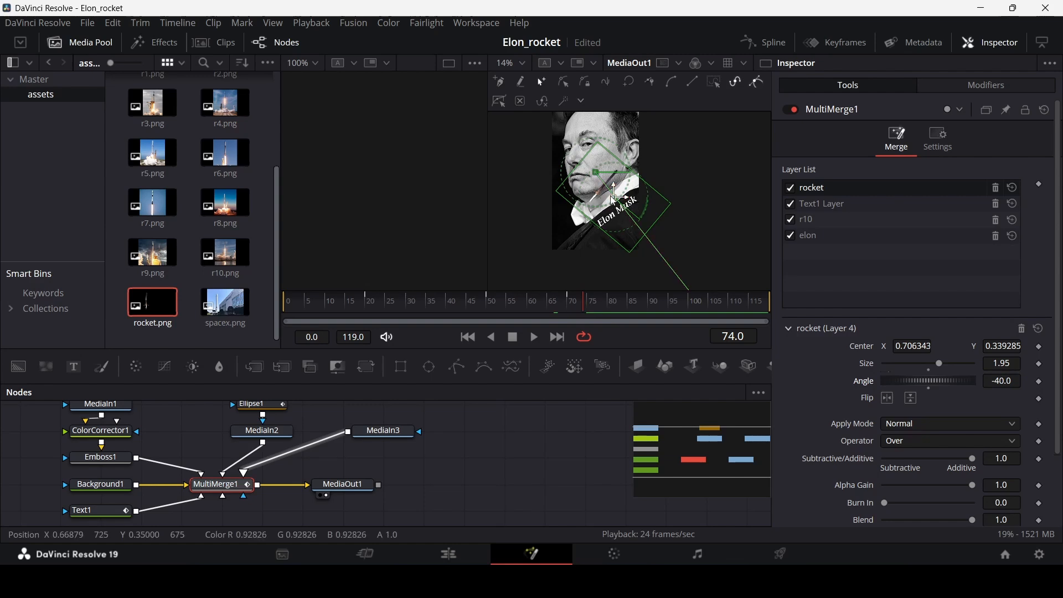
{"action": "left_click_drag", "start_coordinate": [615, 200], "coordinate": [673, 143]}
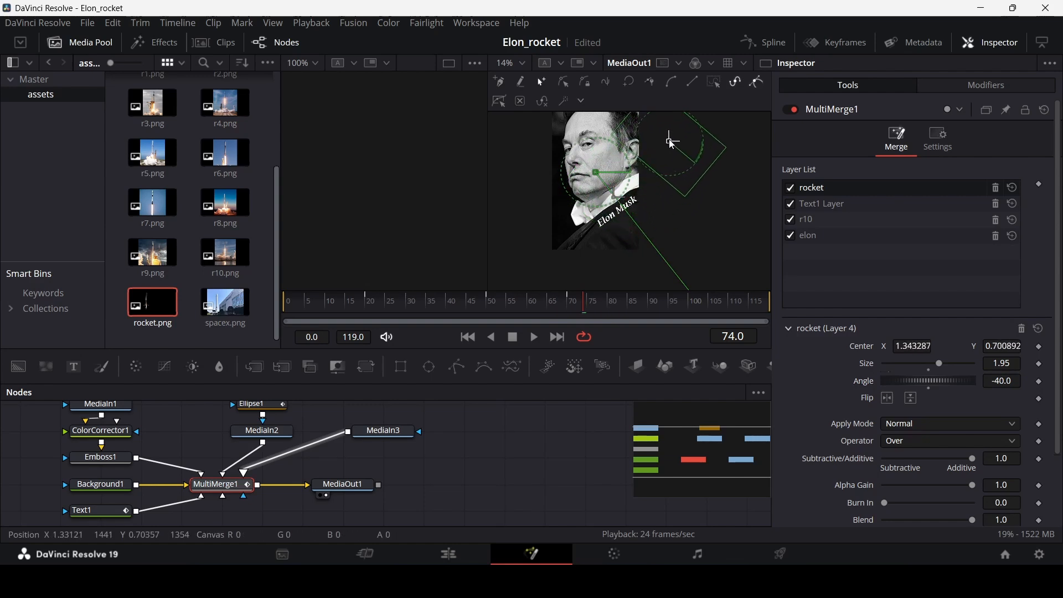
{"action": "left_click", "coordinate": [1040, 347]}
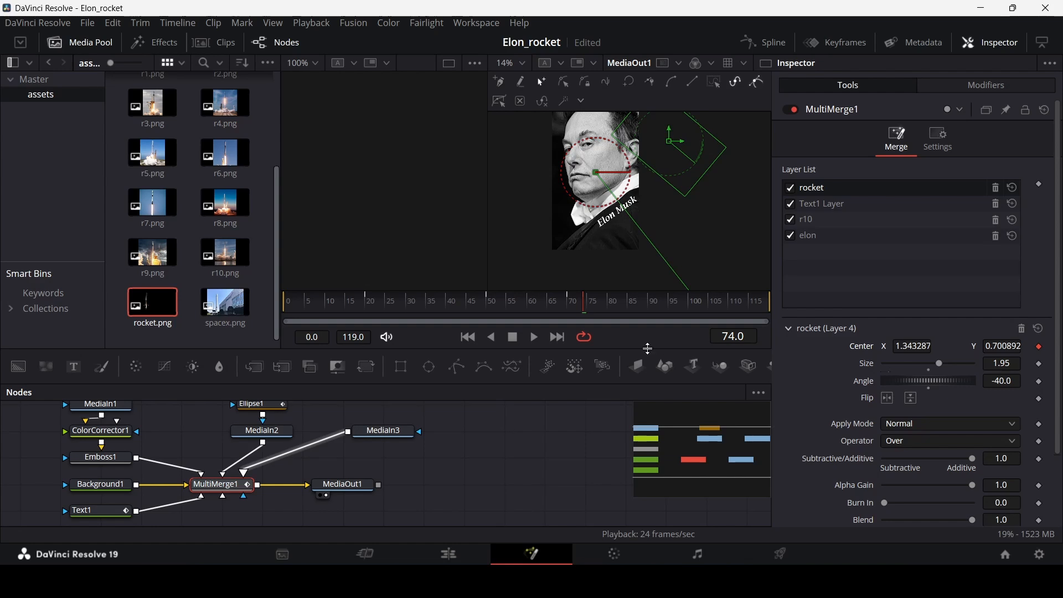
{"action": "left_click", "coordinate": [527, 305]}
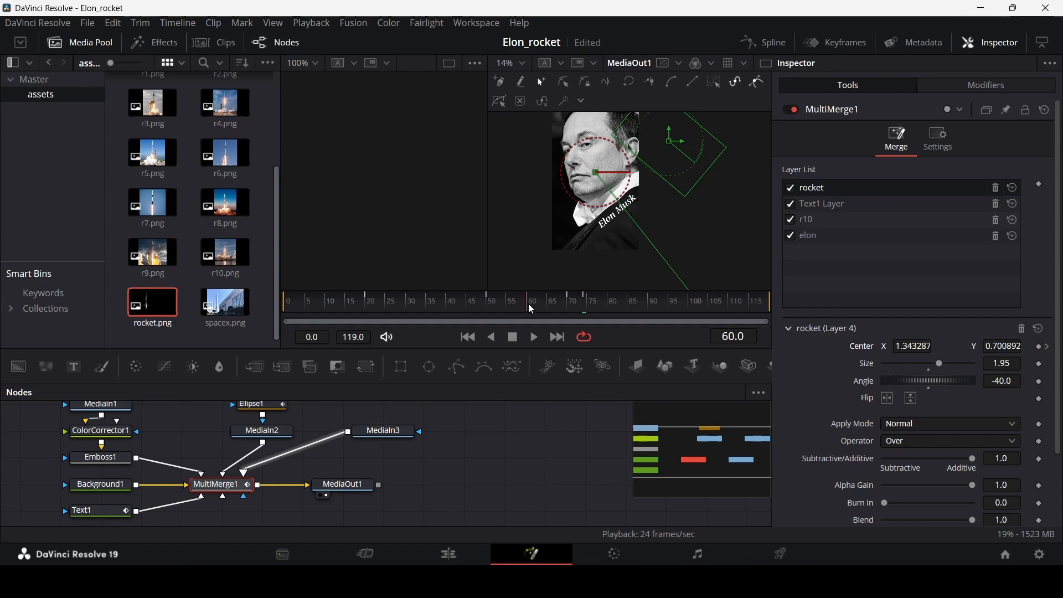
{"action": "left_click_drag", "start_coordinate": [671, 150], "coordinate": [551, 254]}
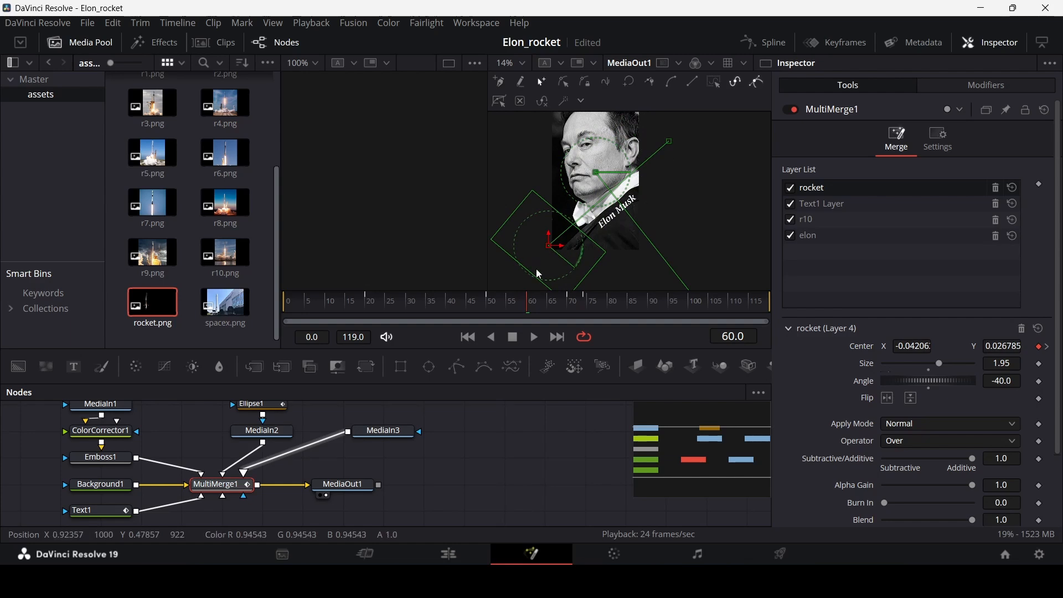
{"action": "key", "text": "space"}
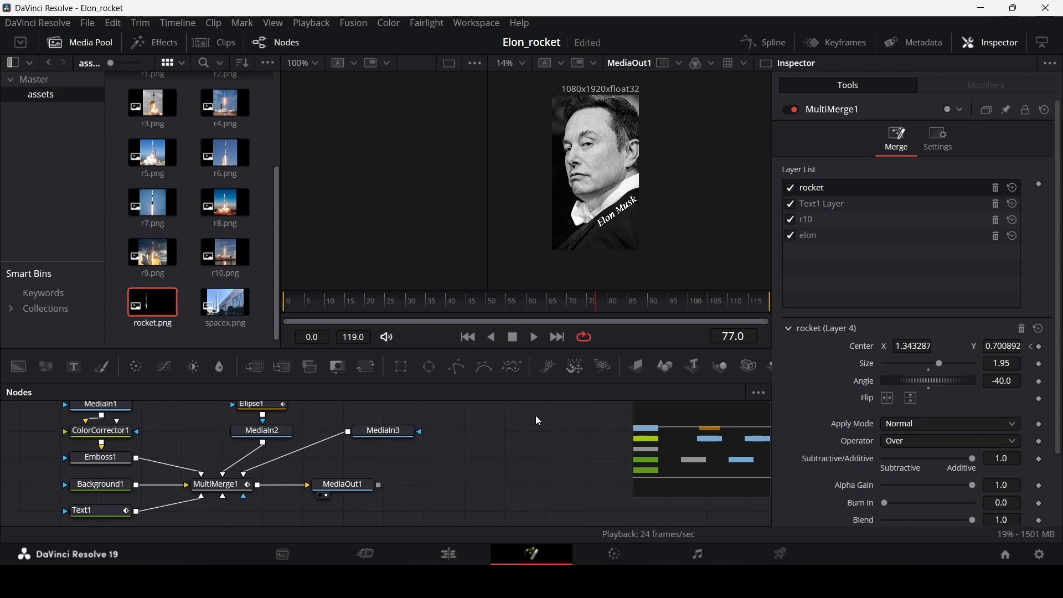
- Add a FastNoise node beside MediaOut1 and place a Polygon mask node above it
{"action": "left_click_drag", "start_coordinate": [46, 367], "coordinate": [537, 491]}
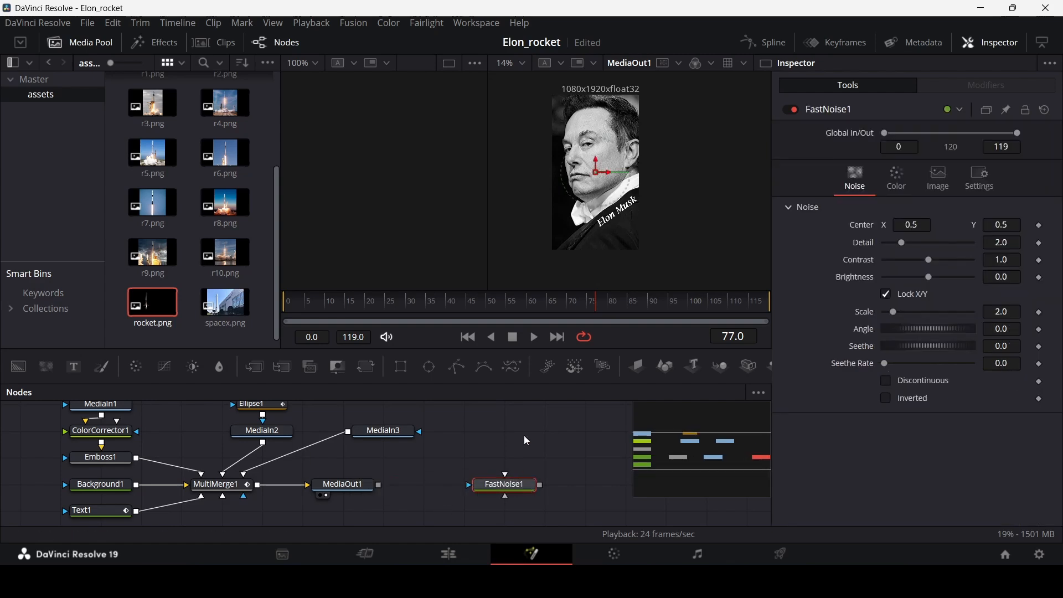
{"action": "left_click_drag", "start_coordinate": [458, 367], "coordinate": [505, 460]}
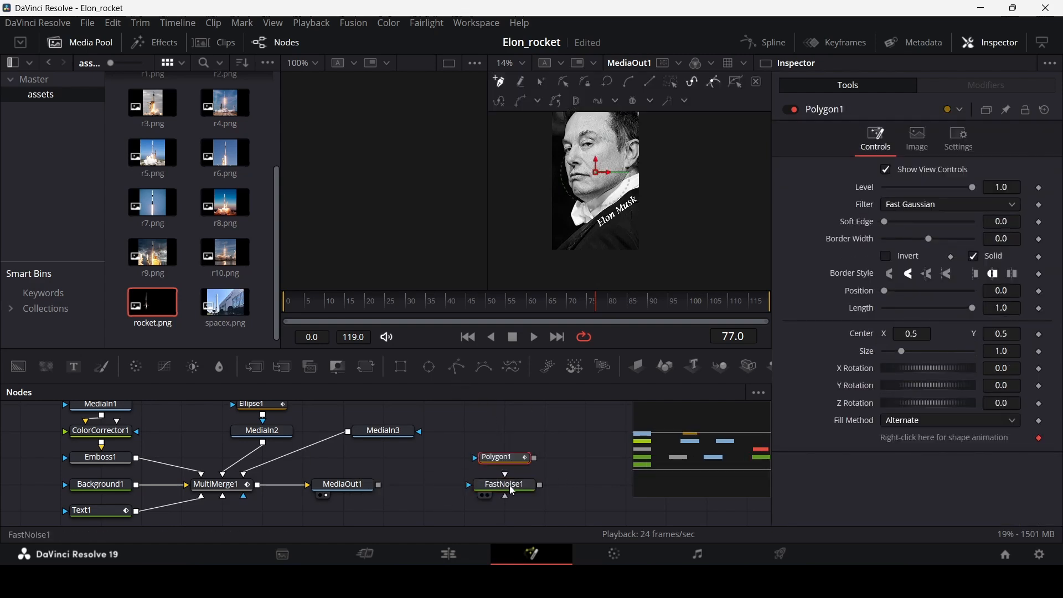
- Set FastNoise1's Detail to 0.7, Contrast to 0.8, Brightness to -0.8 and Seethe Rate to 0.228
{"action": "left_click", "coordinate": [533, 492]}
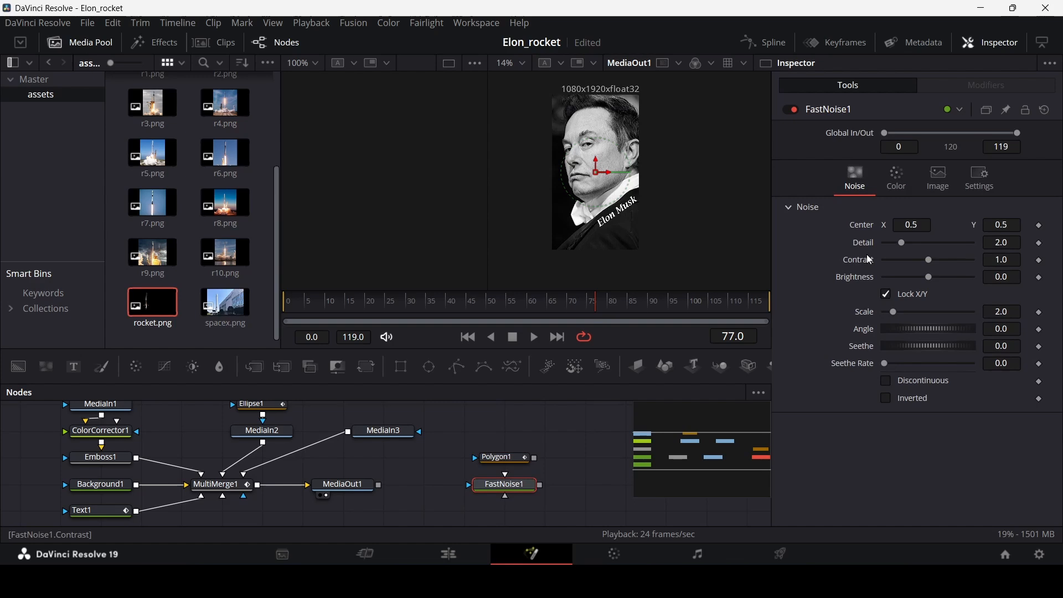
{"action": "left_click", "coordinate": [994, 244]}
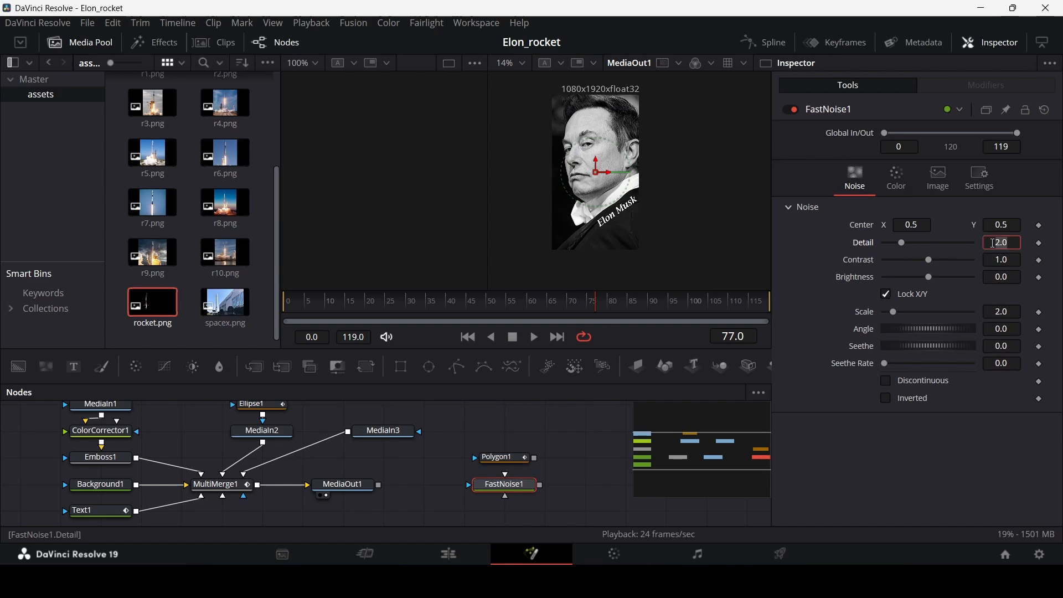
{"action": "type", "text": "0.7"}
{"action": "key", "text": "Tab"}
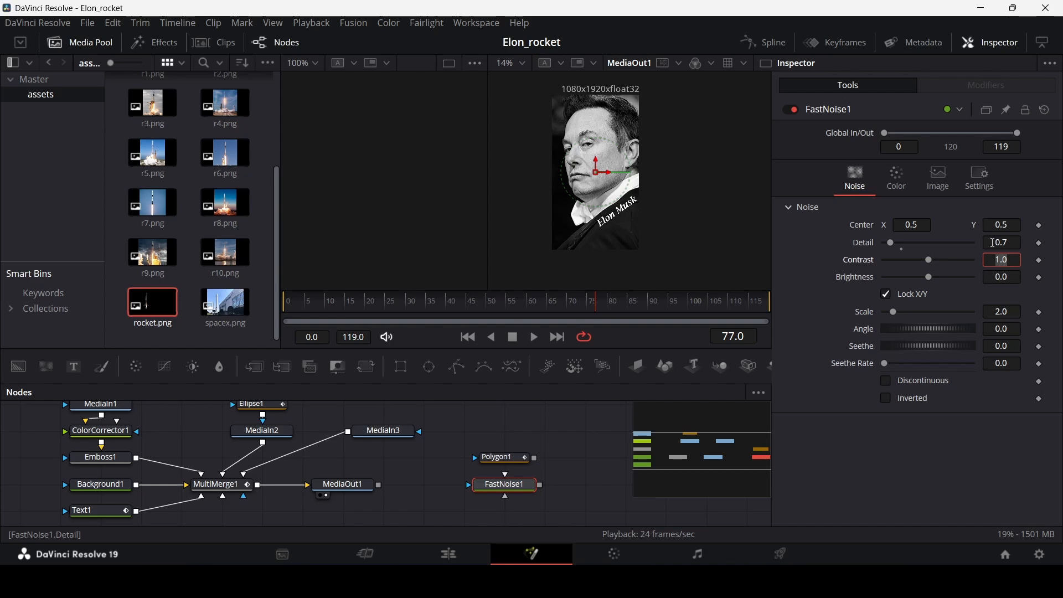
{"action": "key", "text": "Tab"}
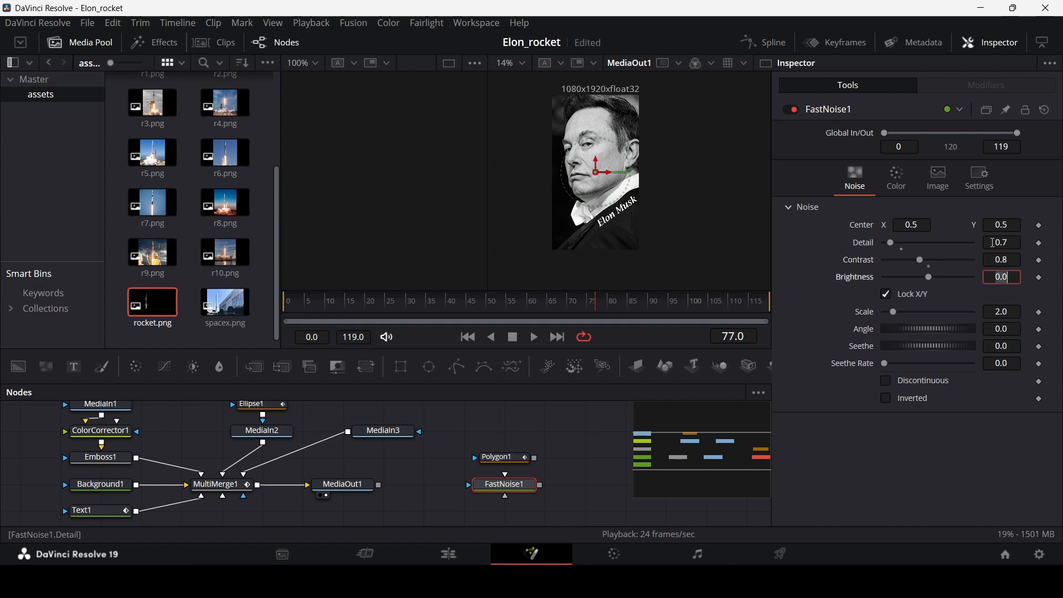
{"action": "type", "text": "-"}
{"action": "key", "text": "Tab"}
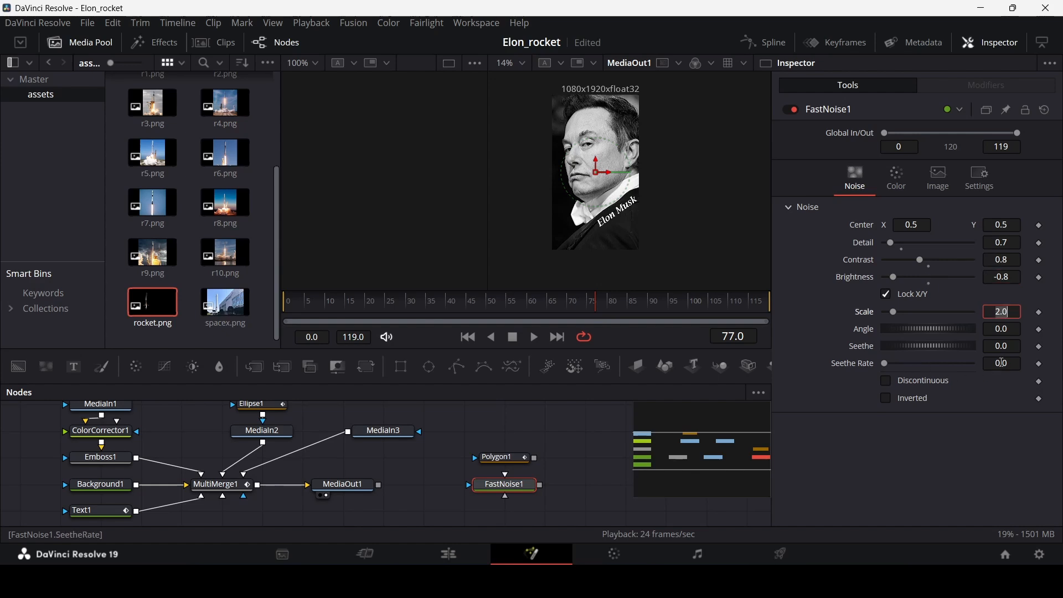
{"action": "left_click", "coordinate": [1004, 363]}
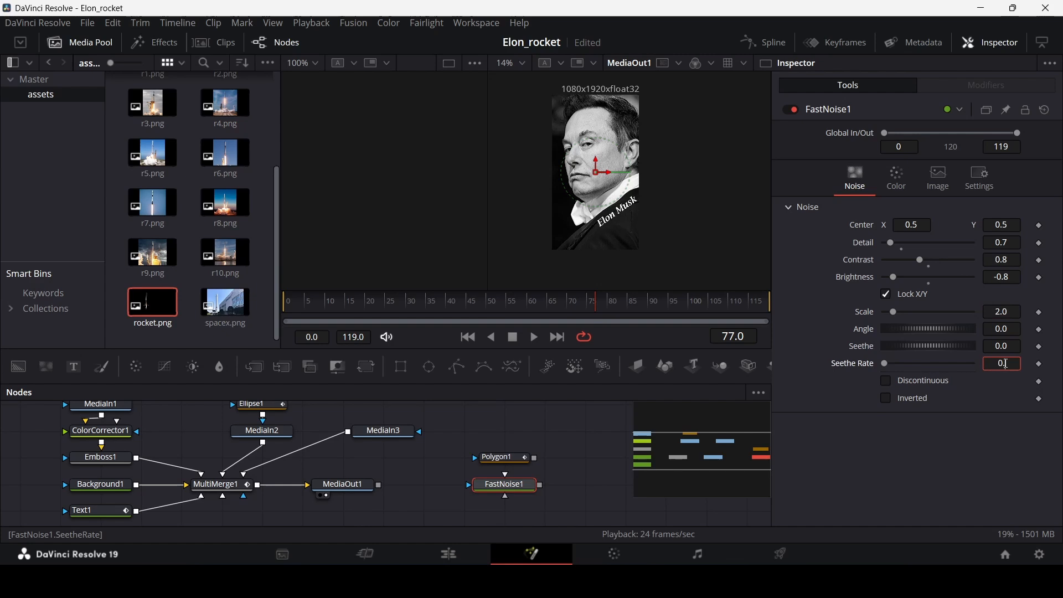
{"action": "type", "text": "0.228"}
{"action": "key", "text": "Tab"}
{"action": "left_click", "coordinate": [915, 437]}
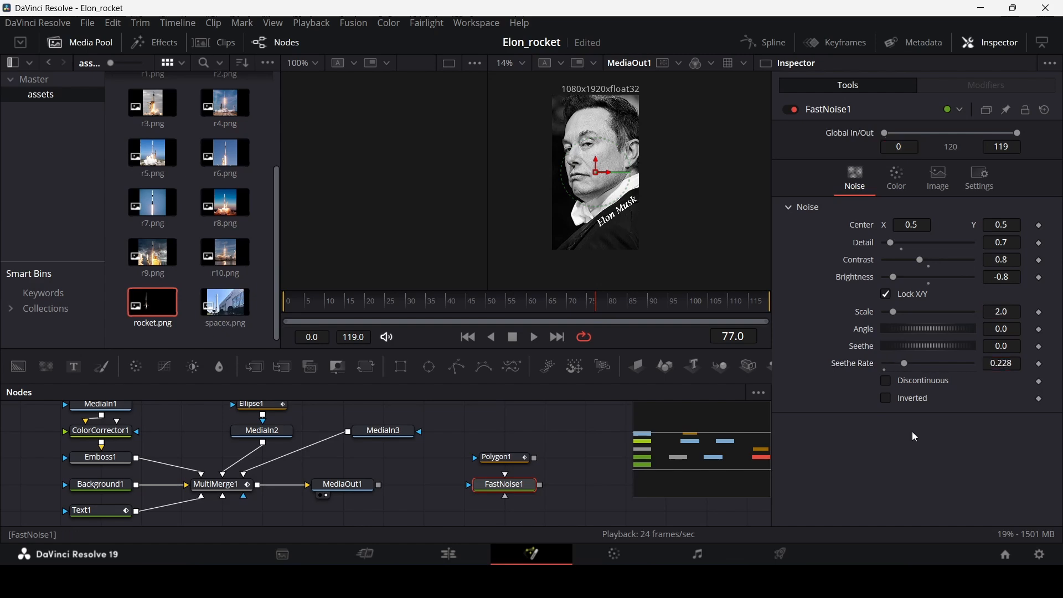
- Connect FastNoise1 to MultiMerge1, place it below MediaOut1, and position its Polygon1 mask node beside it
{"action": "left_click_drag", "start_coordinate": [543, 485], "coordinate": [220, 486]}
{"action": "left_click_drag", "start_coordinate": [498, 485], "coordinate": [348, 511]}
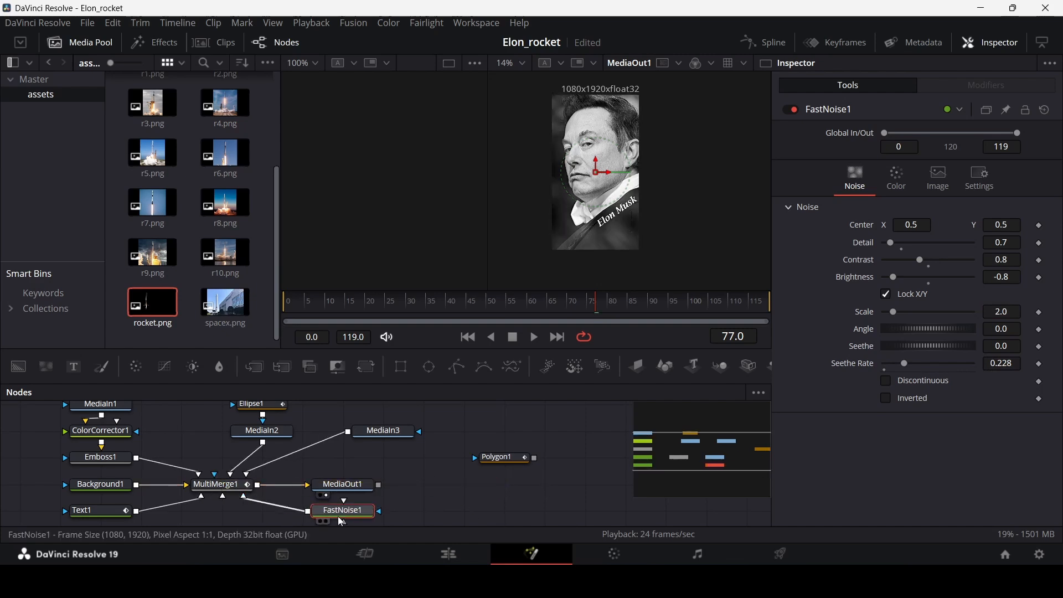
{"action": "left_click_drag", "start_coordinate": [493, 460], "coordinate": [363, 514]}
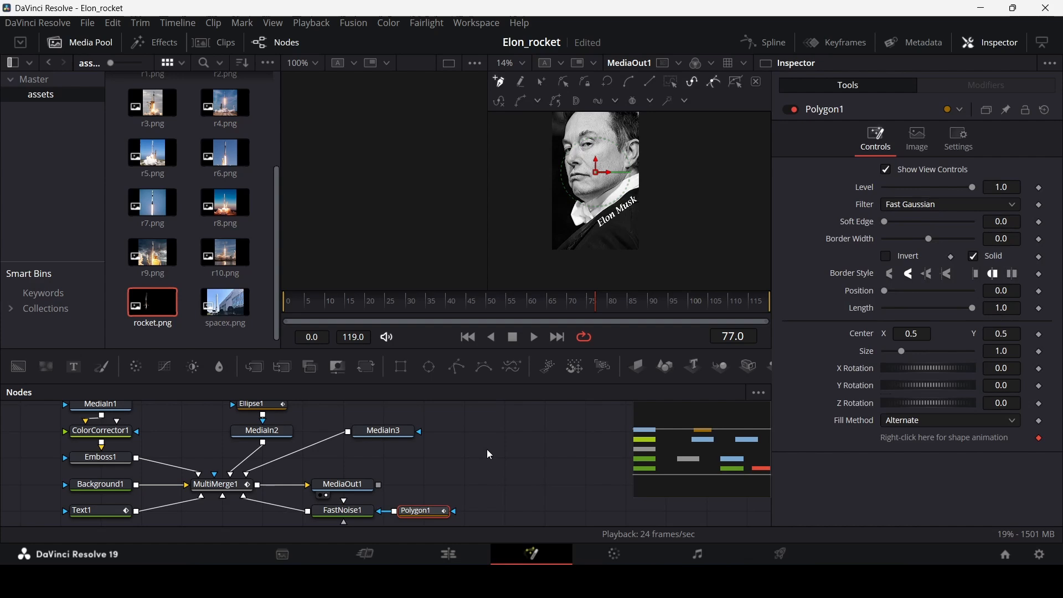
- On frame 70, start Polygon1's mask outline with a point at the rocket's tail and another near the eye
{"action": "left_click_drag", "start_coordinate": [534, 306], "coordinate": [567, 306]}
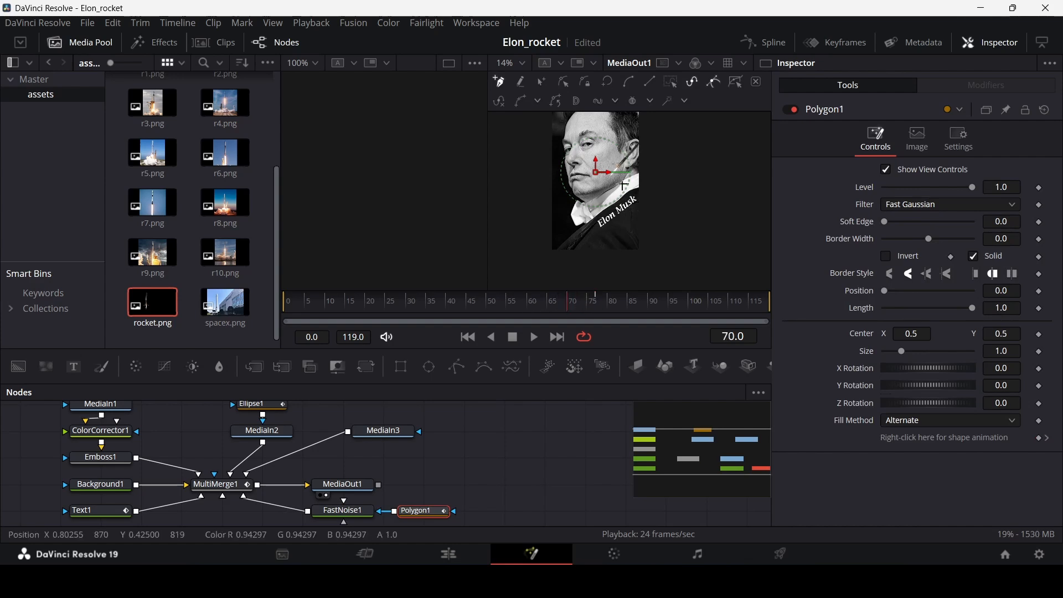
{"action": "scroll", "coordinate": [612, 155], "scroll_direction": "up", "scroll_amount": 5}
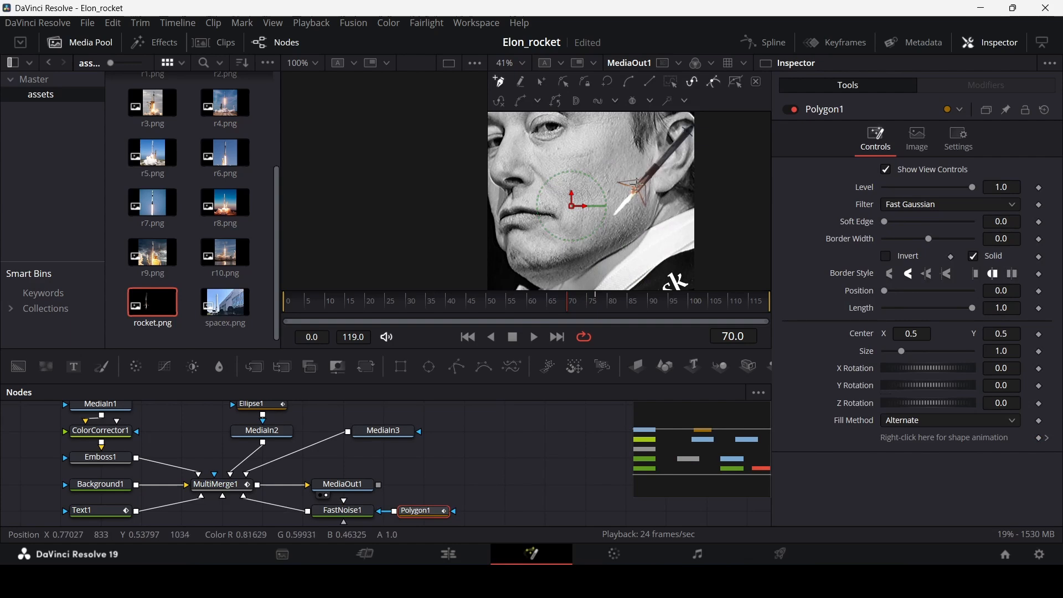
{"action": "left_click", "coordinate": [636, 181]}
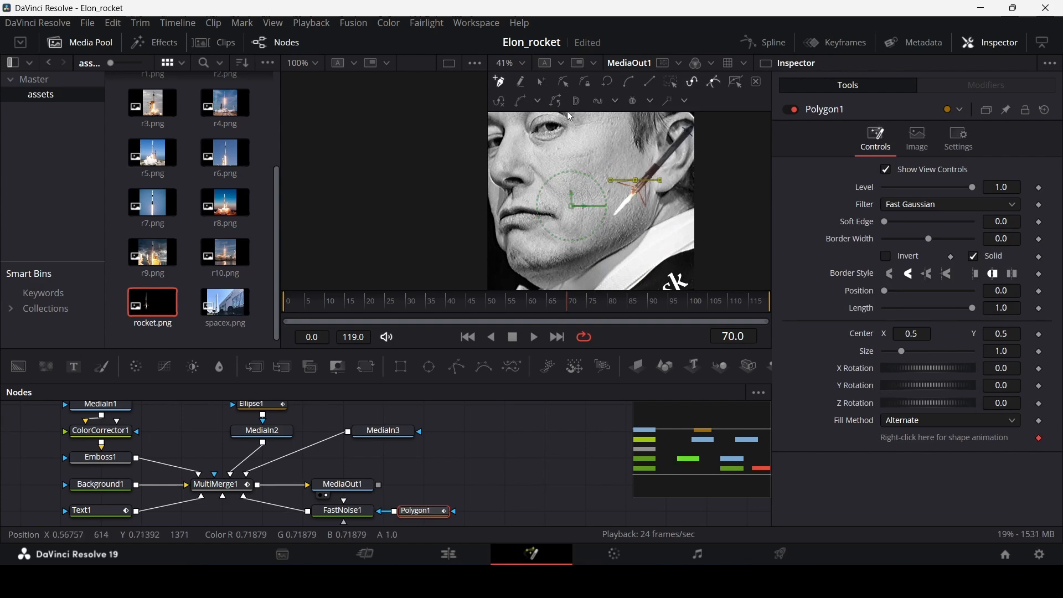
{"action": "left_click", "coordinate": [565, 119]}
{"action": "scroll", "coordinate": [565, 122], "scroll_direction": "up", "scroll_amount": 1}
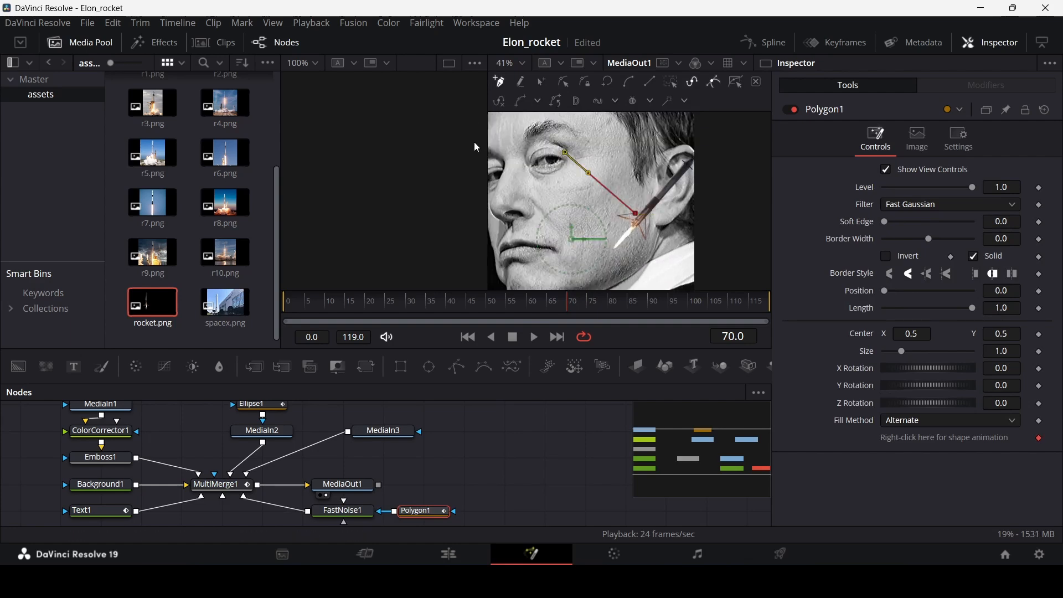
{"action": "scroll", "coordinate": [535, 163], "scroll_direction": "down", "scroll_amount": 3}
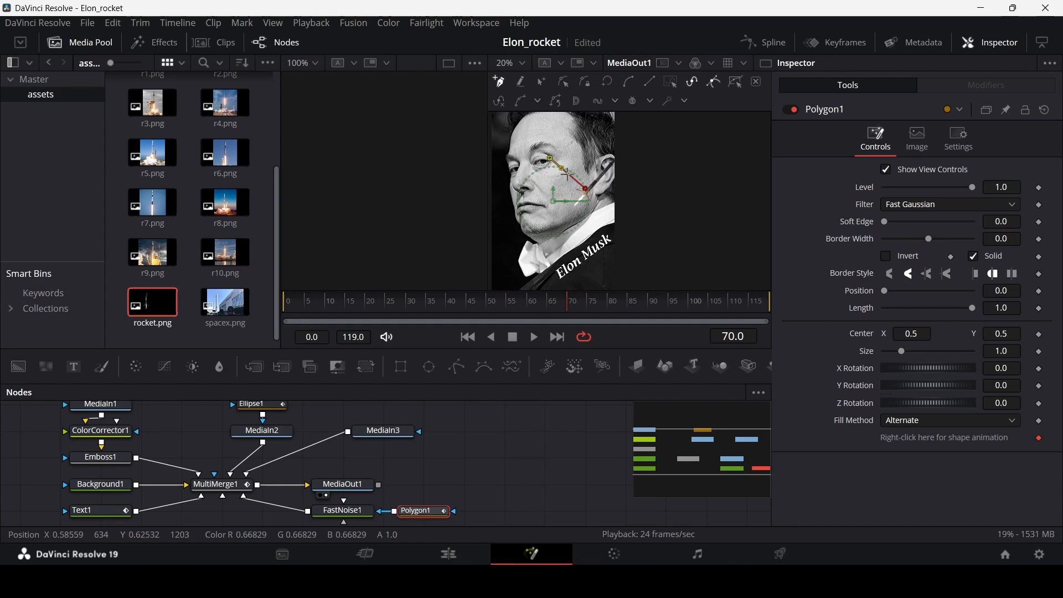
{"action": "left_click_drag", "start_coordinate": [640, 203], "coordinate": [782, 165]}
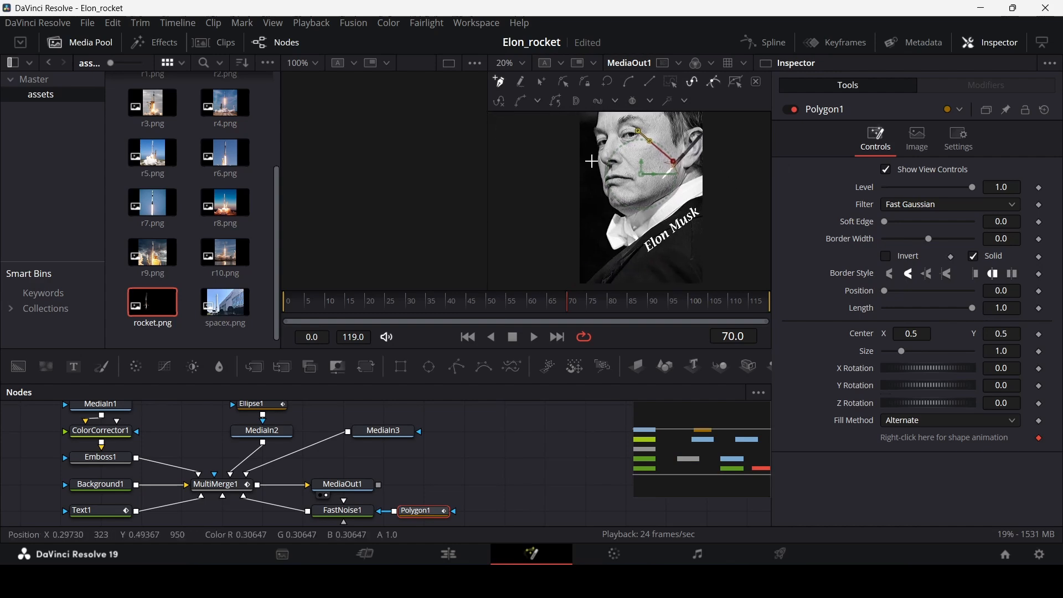
- Continue the mask outline outside the picture, down past its left edge and around beneath it, undoing the first misplaced point
{"action": "left_click", "coordinate": [536, 135]}
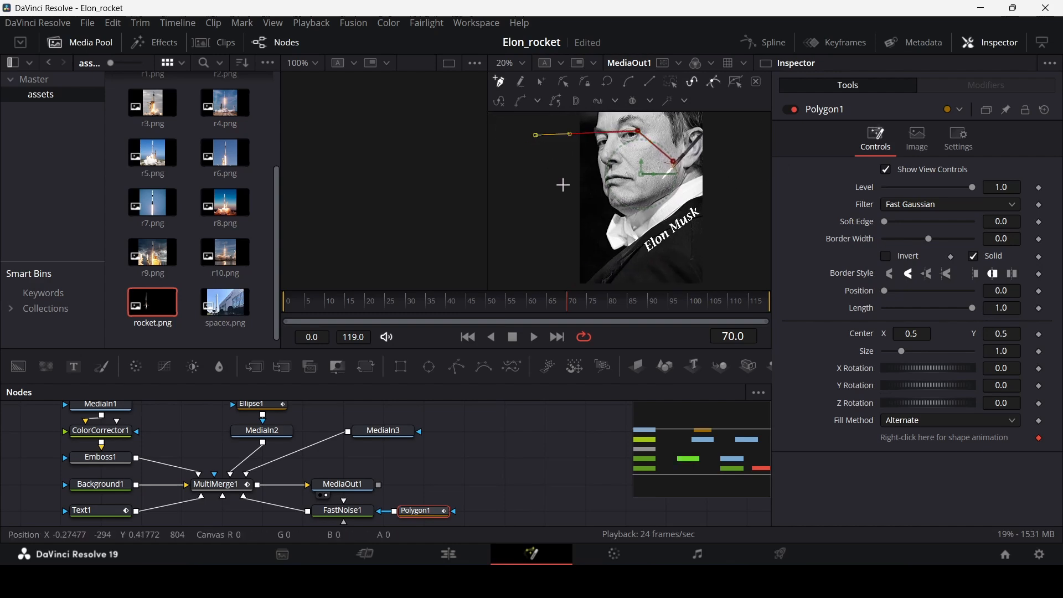
{"action": "key", "text": "ctrl+z"}
{"action": "scroll", "coordinate": [576, 183], "scroll_direction": "up", "scroll_amount": 1}
{"action": "left_click", "coordinate": [558, 137]}
{"action": "left_click", "coordinate": [553, 207]}
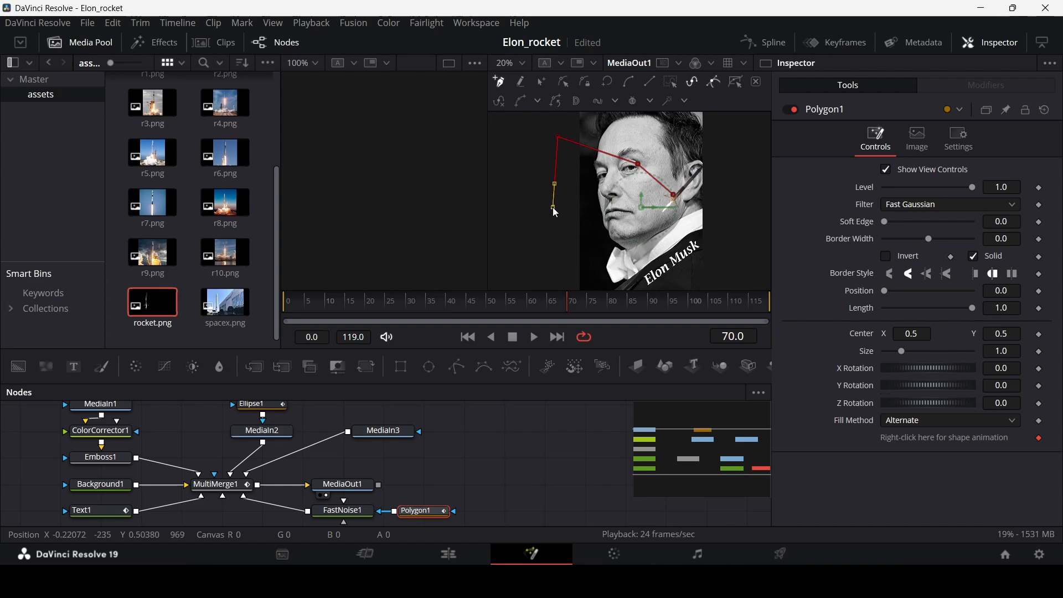
{"action": "scroll", "coordinate": [563, 244], "scroll_direction": "down", "scroll_amount": 1}
{"action": "left_click", "coordinate": [521, 261]}
{"action": "scroll", "coordinate": [543, 264], "scroll_direction": "down", "scroll_amount": 2}
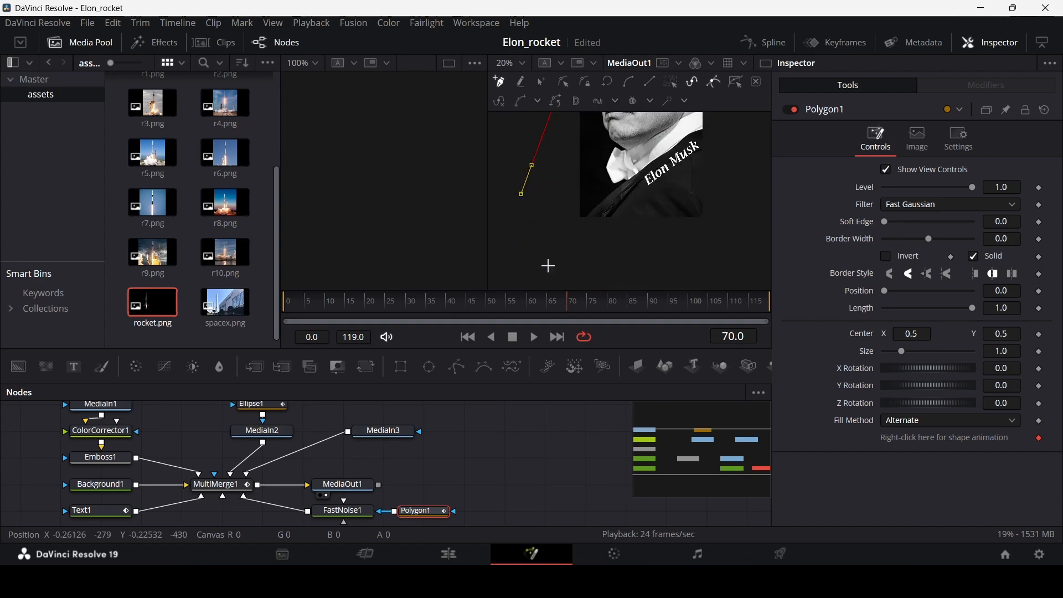
{"action": "left_click", "coordinate": [548, 266]}
{"action": "left_click", "coordinate": [677, 257]}
{"action": "left_click", "coordinate": [721, 212]}
- Run the mask outline up beside the picture's right edge and close it at the starting point by the rocket
{"action": "scroll", "coordinate": [718, 203], "scroll_direction": "up", "scroll_amount": 2}
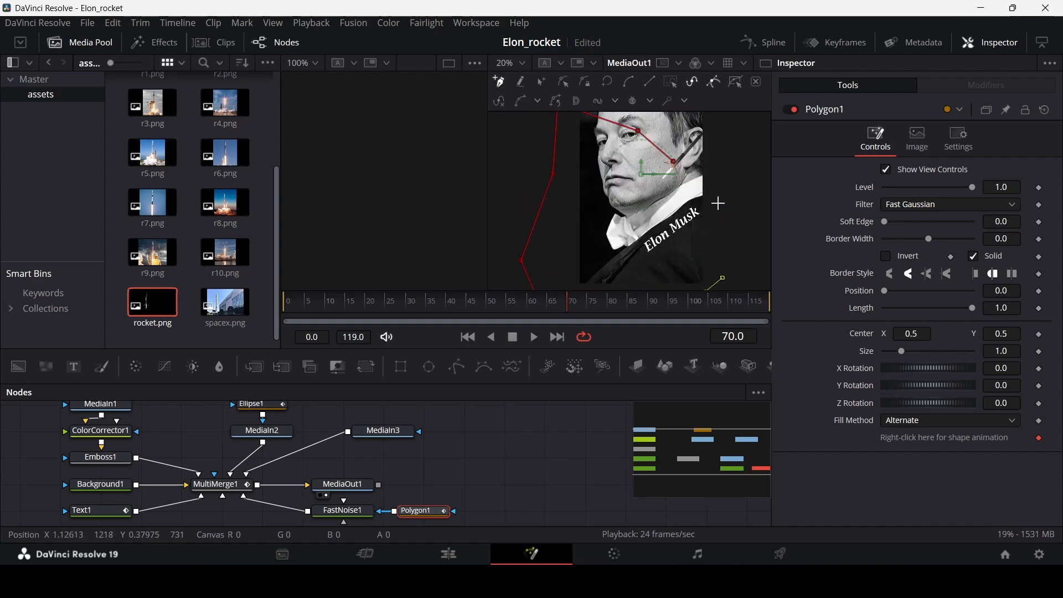
{"action": "left_click", "coordinate": [716, 229]}
{"action": "left_click", "coordinate": [712, 206]}
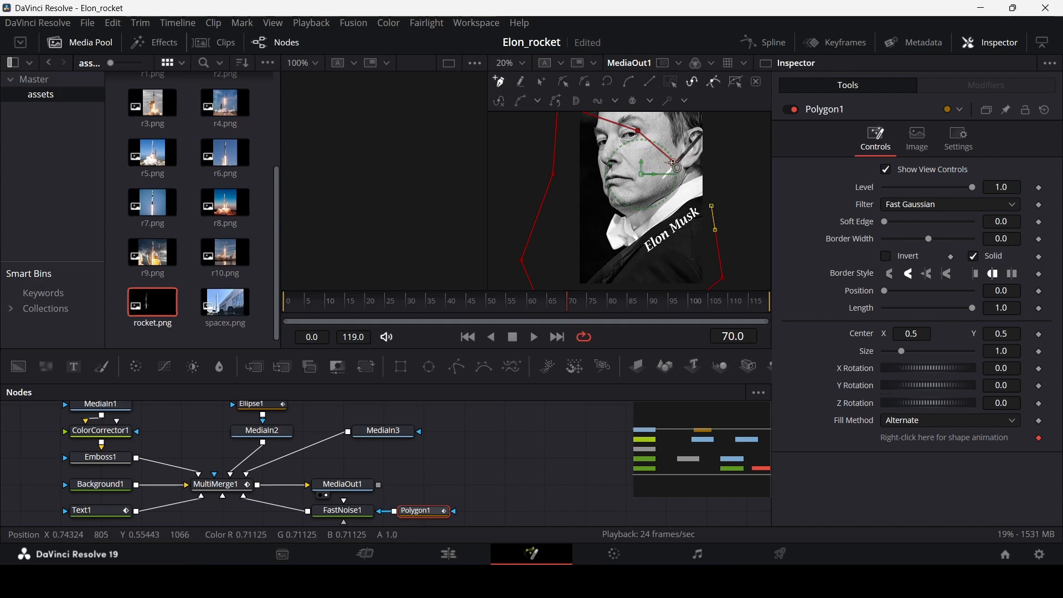
{"action": "left_click", "coordinate": [673, 164]}
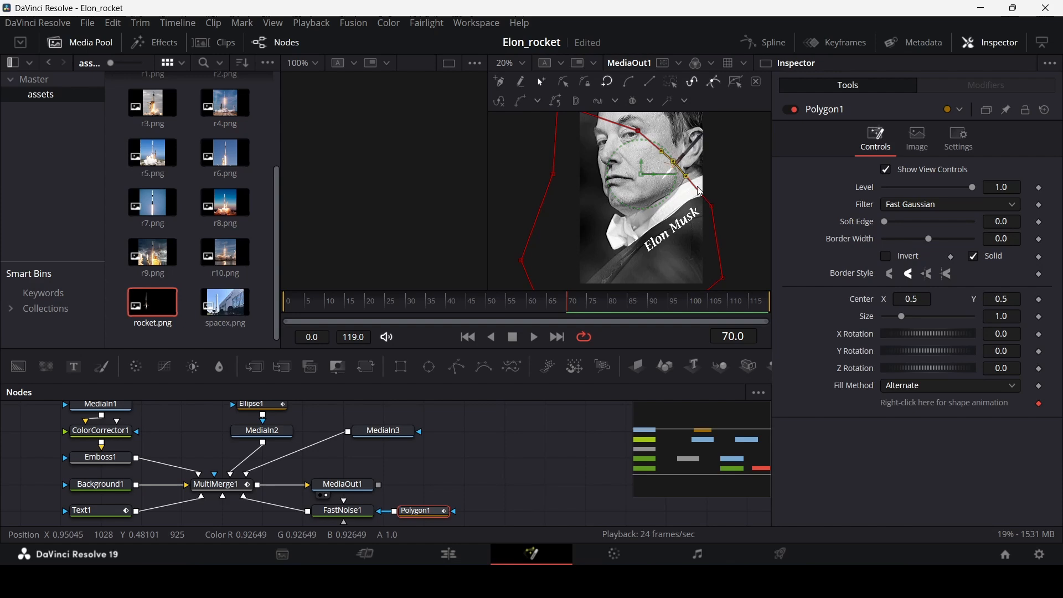
{"action": "scroll", "coordinate": [701, 191], "scroll_direction": "down", "scroll_amount": 2}
{"action": "left_click", "coordinate": [547, 462]}
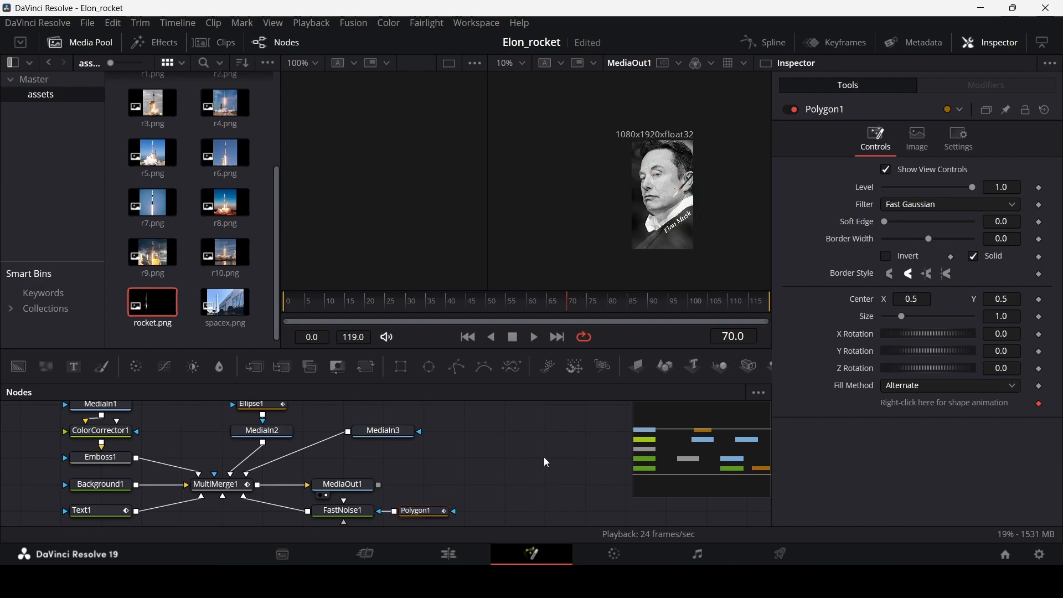
- Set the Polygon1 mask's Soft Edge to 0.2
{"action": "left_click", "coordinate": [427, 511]}
{"action": "scroll", "coordinate": [426, 511], "scroll_direction": "down", "scroll_amount": 1}
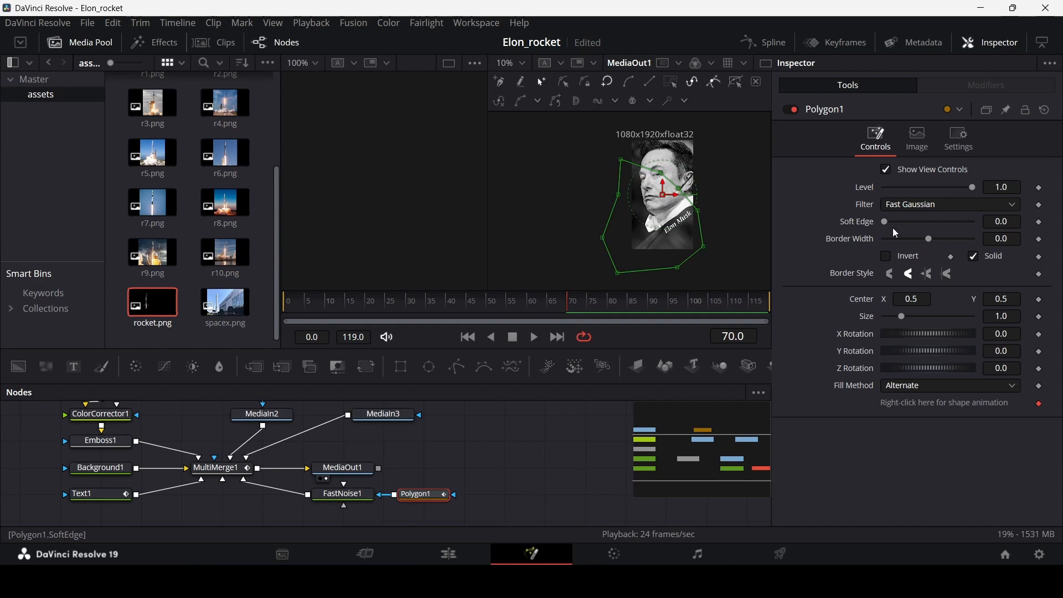
{"action": "left_click_drag", "start_coordinate": [886, 222], "coordinate": [1036, 224]}
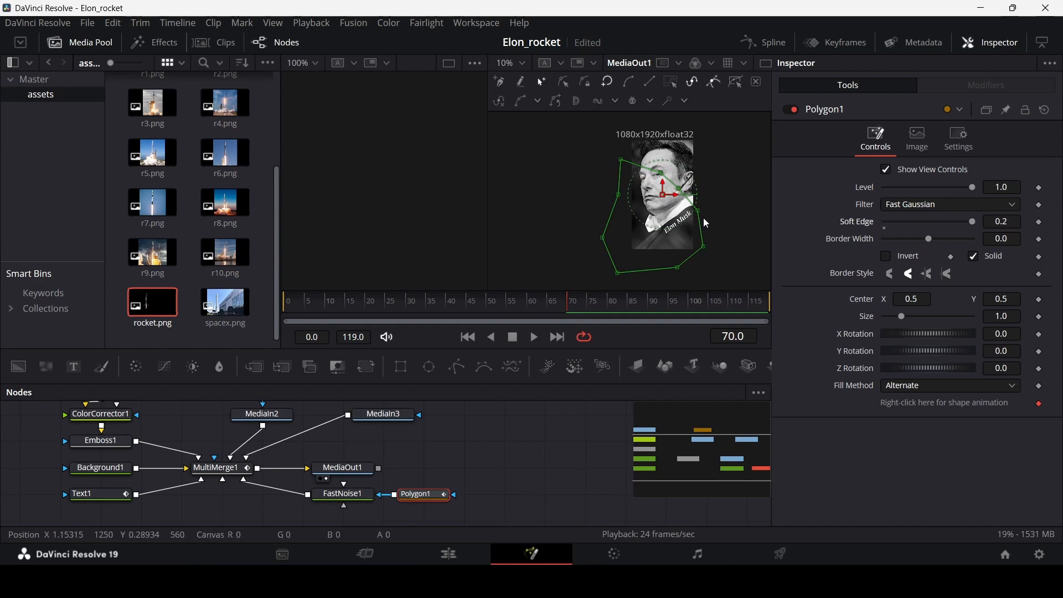
{"action": "scroll", "coordinate": [681, 205], "scroll_direction": "up", "scroll_amount": 5}
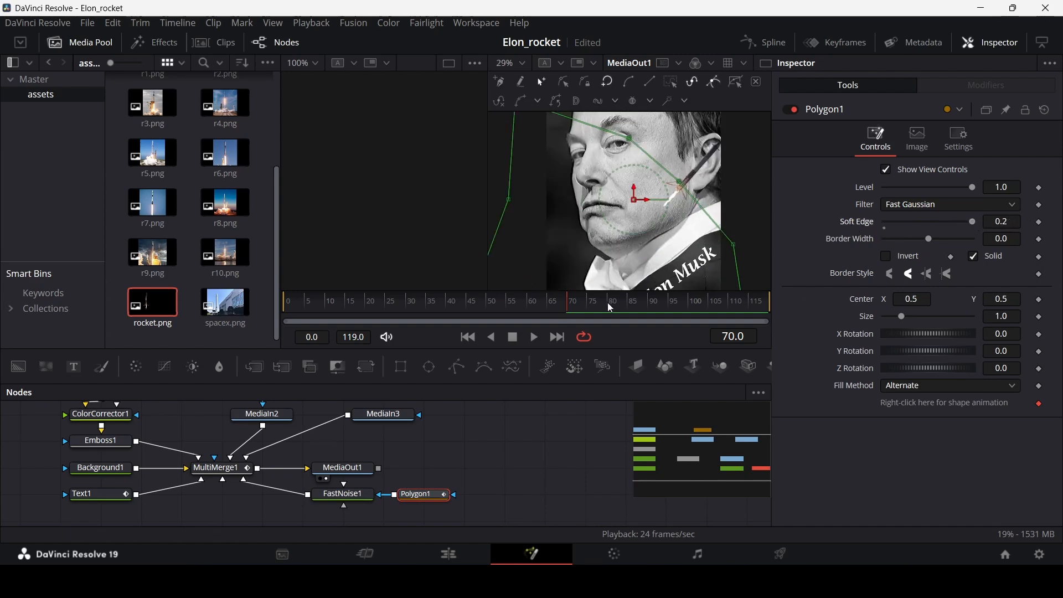
{"action": "left_click_drag", "start_coordinate": [573, 309], "coordinate": [592, 309]}
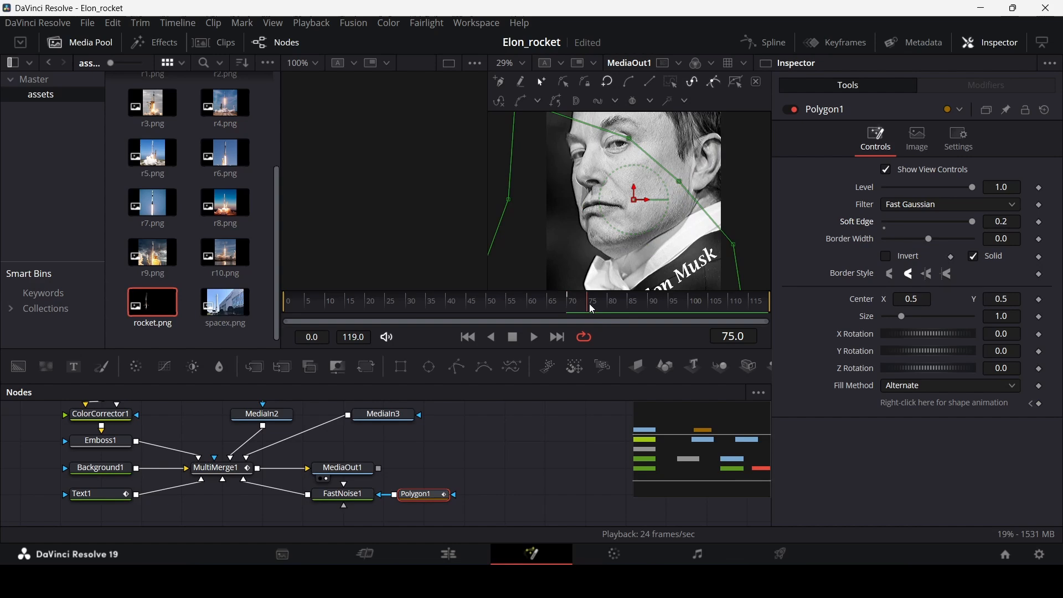
{"action": "scroll", "coordinate": [642, 222], "scroll_direction": "down", "scroll_amount": 3}
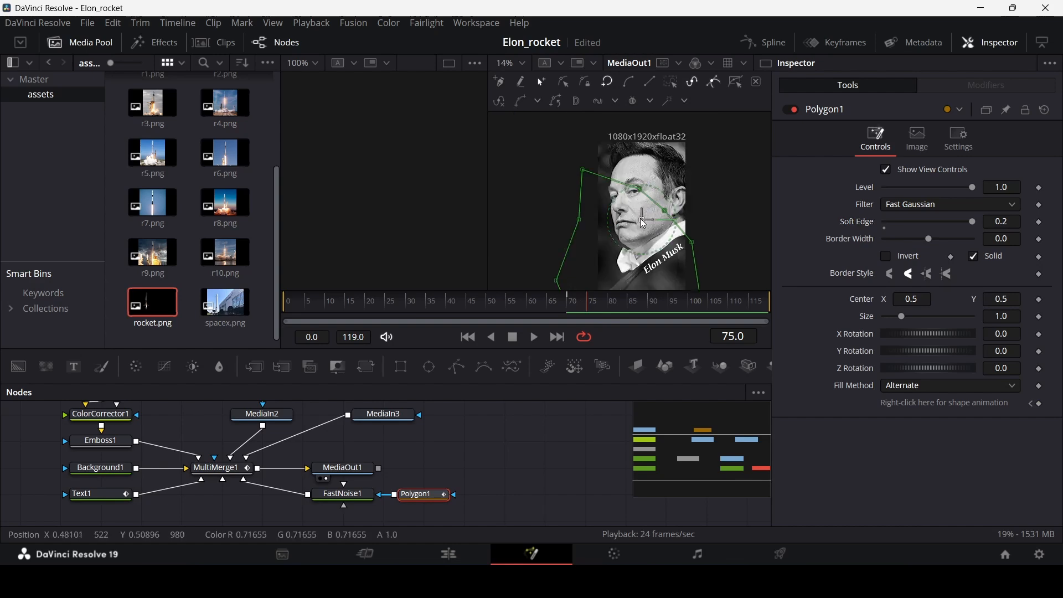
{"action": "left_click_drag", "start_coordinate": [644, 224], "coordinate": [776, 74]}
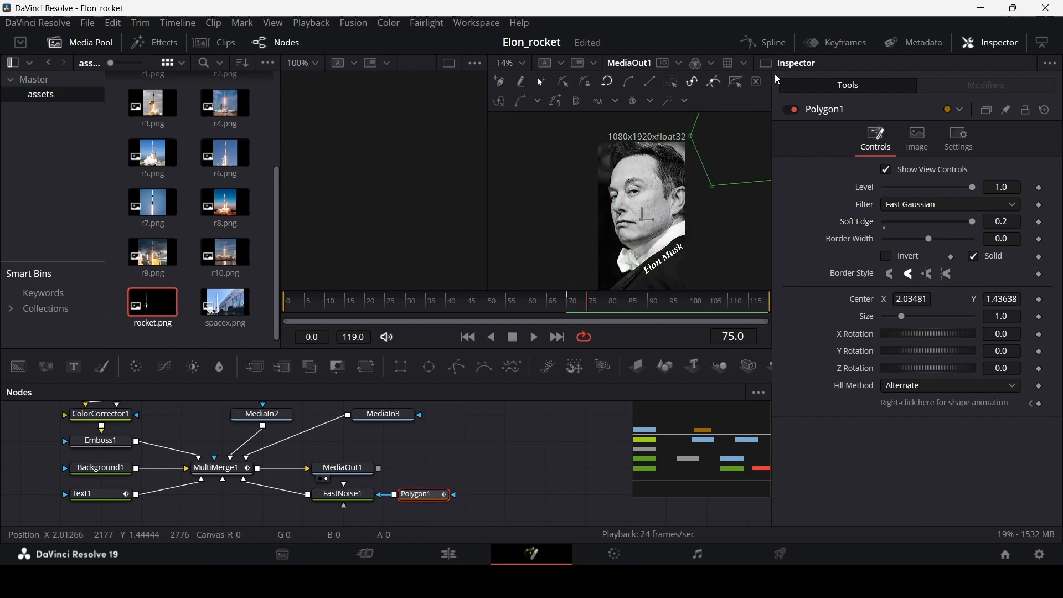
{"action": "left_click", "coordinate": [1039, 300]}
{"action": "left_click_drag", "start_coordinate": [574, 304], "coordinate": [567, 305]}
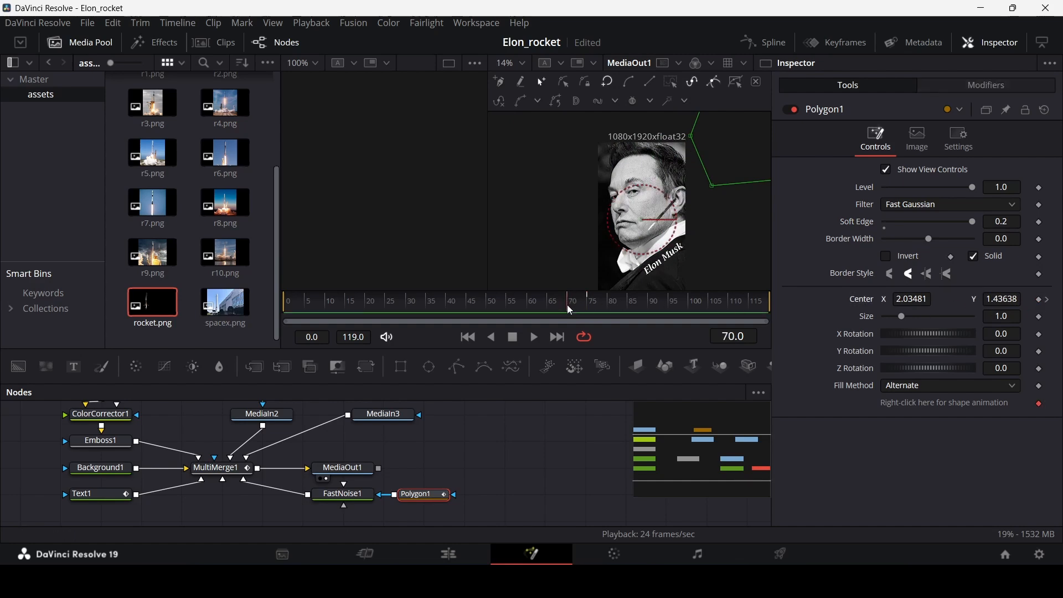
{"action": "key", "text": "ctrl+z"}
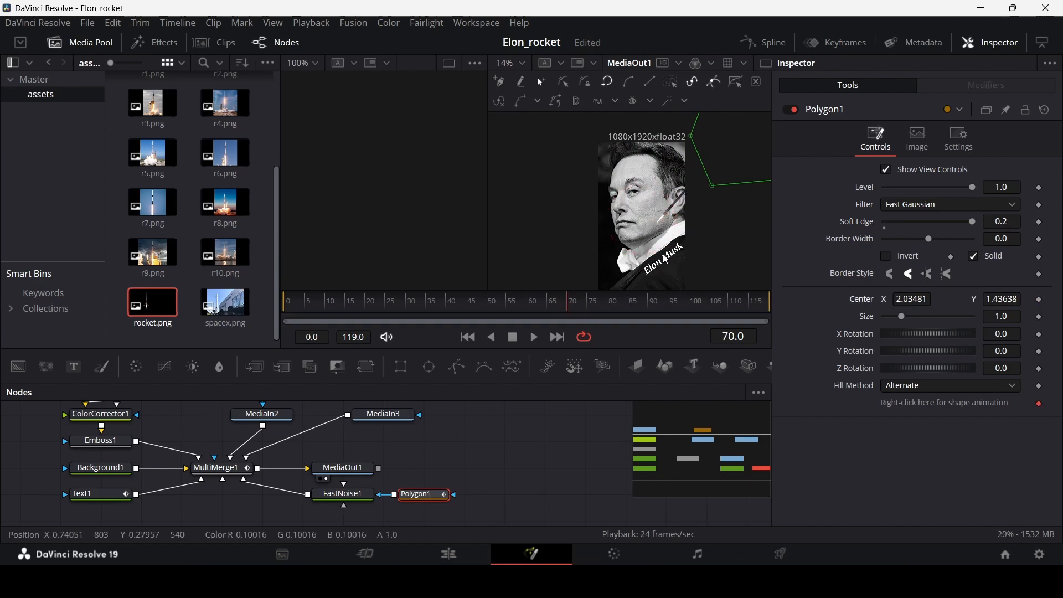
{"action": "key", "text": "ctrl+z"}
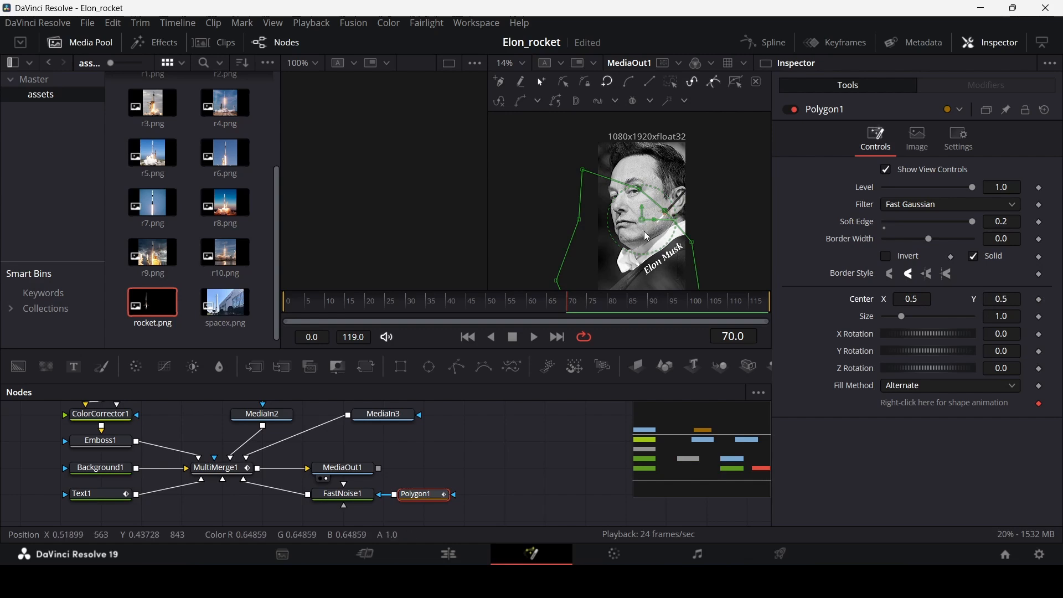
- Keyframe Polygon1's center at X 0.5, Y 0.5 on frame 70 and about X 2.03, Y 1.37 on frame 75
{"action": "scroll", "coordinate": [648, 249], "scroll_direction": "down", "scroll_amount": 2}
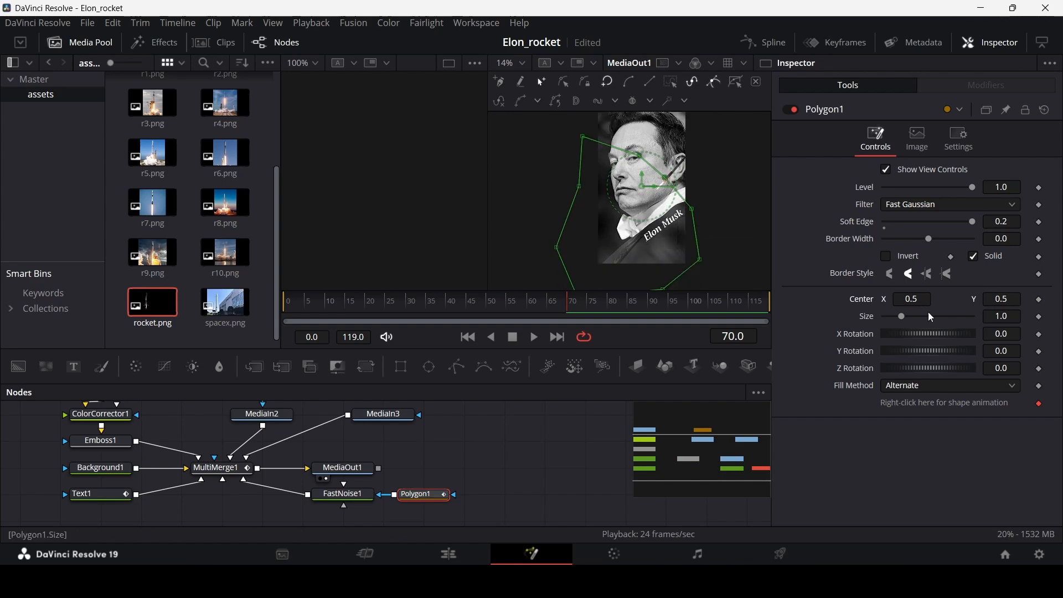
{"action": "left_click", "coordinate": [586, 308]}
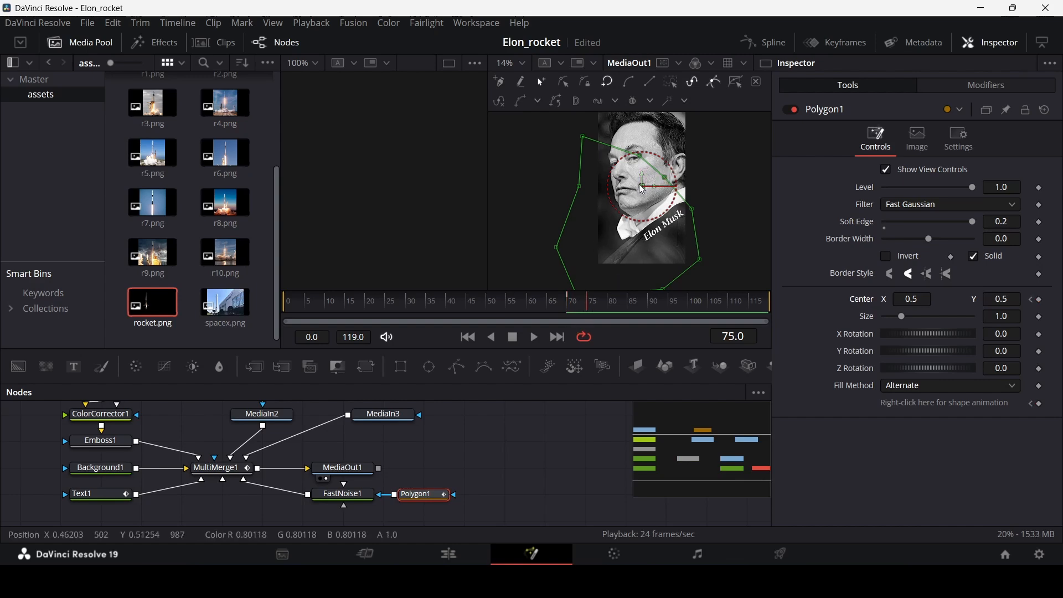
{"action": "mouse_move", "coordinate": [642, 191]}
{"action": "left_mouse_down"}
{"action": "mouse_move", "coordinate": [700, 169]}
{"action": "mouse_move", "coordinate": [773, 49]}
{"action": "left_mouse_up"}
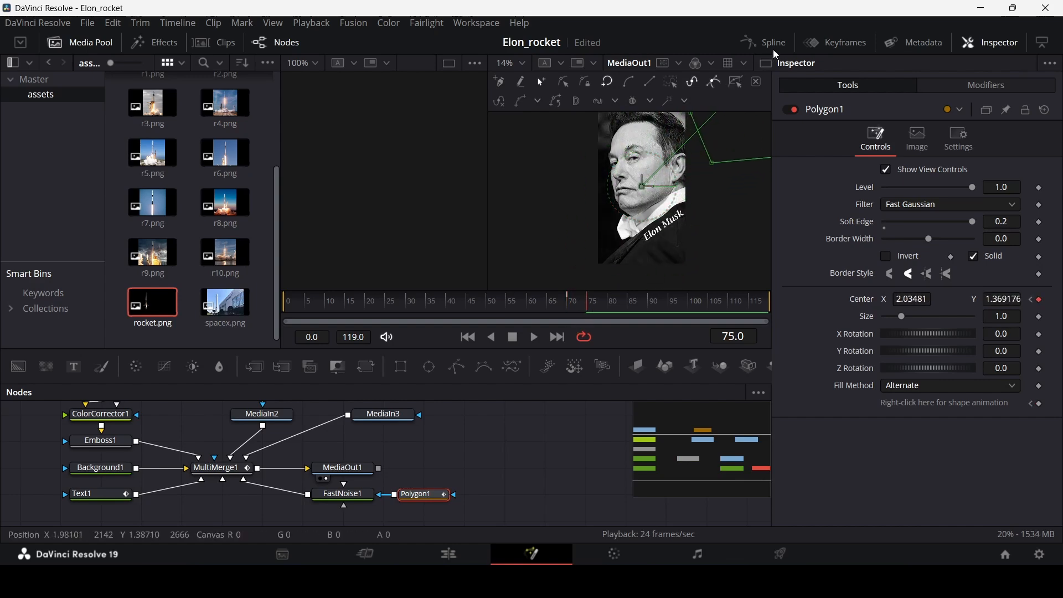
- On frame 60, keyframe the Polygon1 mask moved down and left toward the picture's lower-left corner, and preview the animation
{"action": "left_click", "coordinate": [528, 305]}
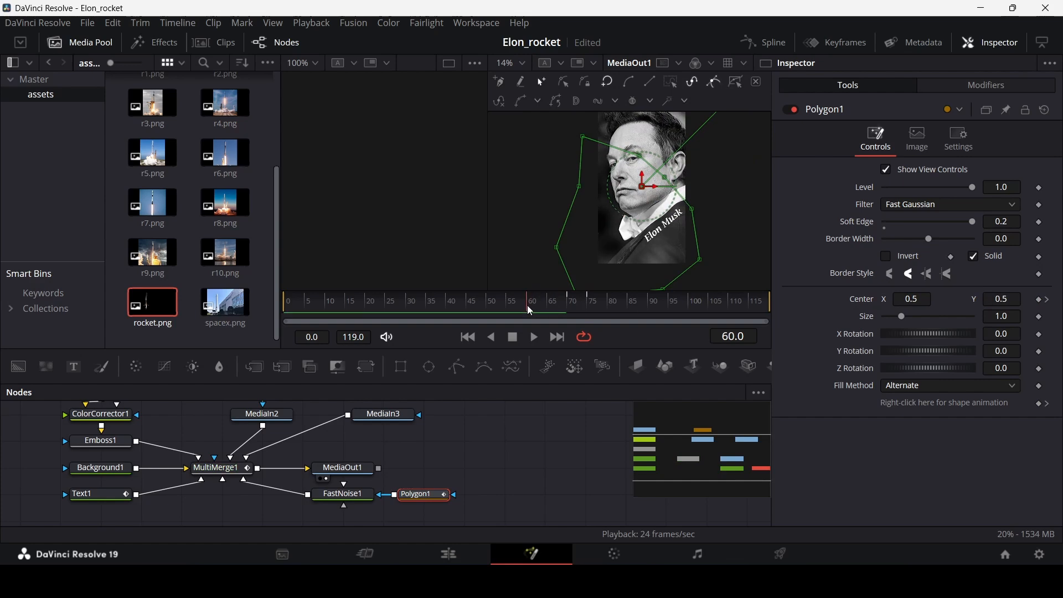
{"action": "left_click_drag", "start_coordinate": [641, 191], "coordinate": [554, 282]}
{"action": "left_click", "coordinate": [577, 437]}
{"action": "key", "text": "space"}
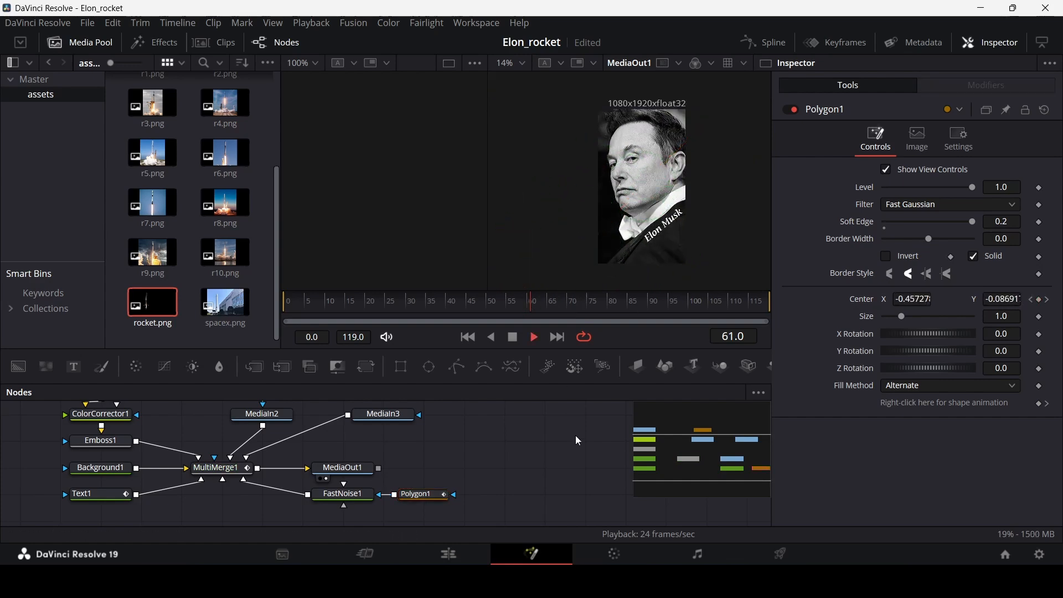
{"action": "key", "text": "space"}
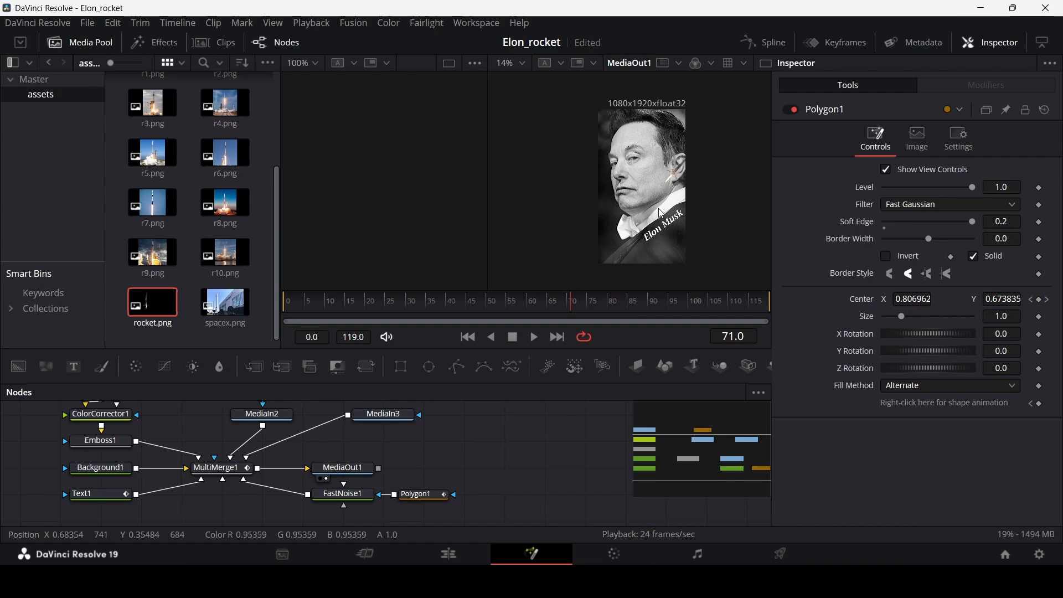
- Set FastNoise1's Seethe Rate to 0.5 and scrub through the frames to check the smoke
{"action": "left_click", "coordinate": [349, 494]}
{"action": "left_click_drag", "start_coordinate": [563, 304], "coordinate": [579, 305]}
{"action": "left_click_drag", "start_coordinate": [909, 362], "coordinate": [931, 359]}
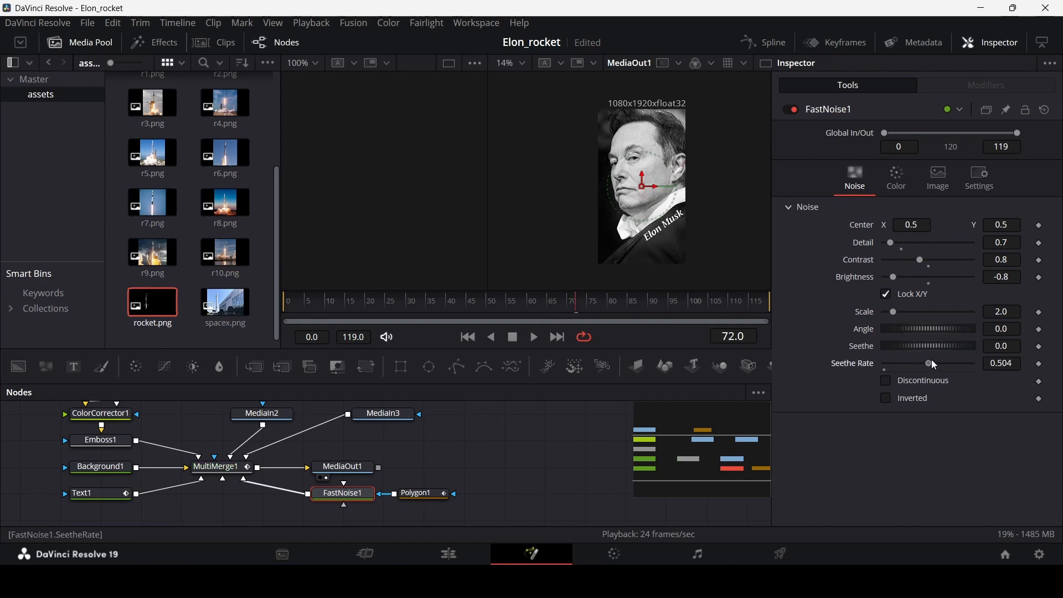
{"action": "type", "text": "5"}
{"action": "key", "text": "Tab"}
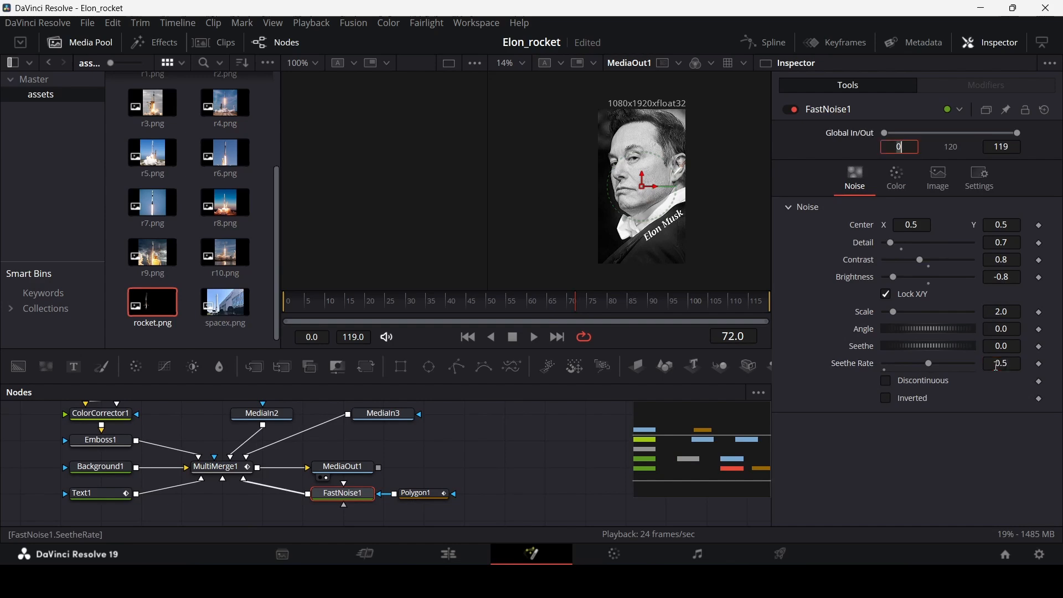
{"action": "left_click_drag", "start_coordinate": [489, 306], "coordinate": [626, 304]}
{"action": "left_click", "coordinate": [552, 430]}
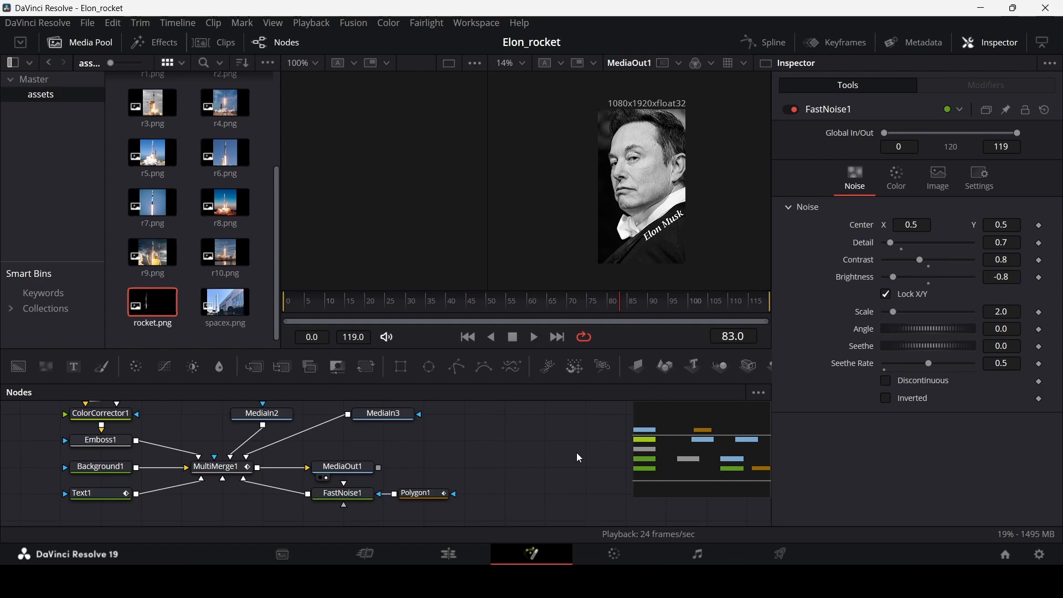
- Add spacex.png as a new layer of MultiMerge1 and place its MediaIn node below the merge node
{"action": "left_click_drag", "start_coordinate": [226, 304], "coordinate": [221, 486]}
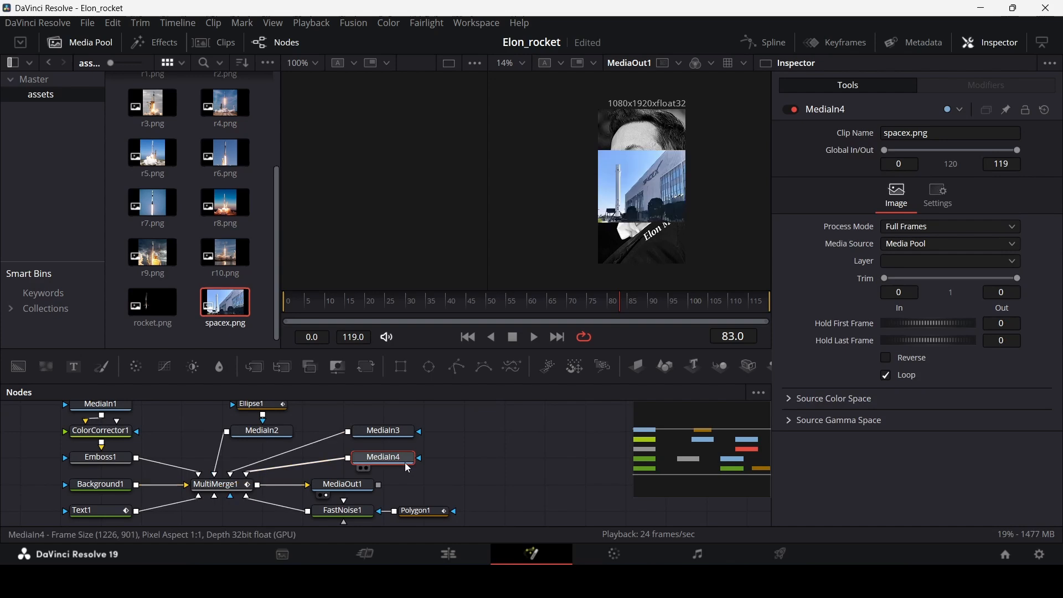
{"action": "scroll", "coordinate": [407, 468], "scroll_direction": "down", "scroll_amount": 3}
{"action": "left_click_drag", "start_coordinate": [403, 420], "coordinate": [238, 526]}
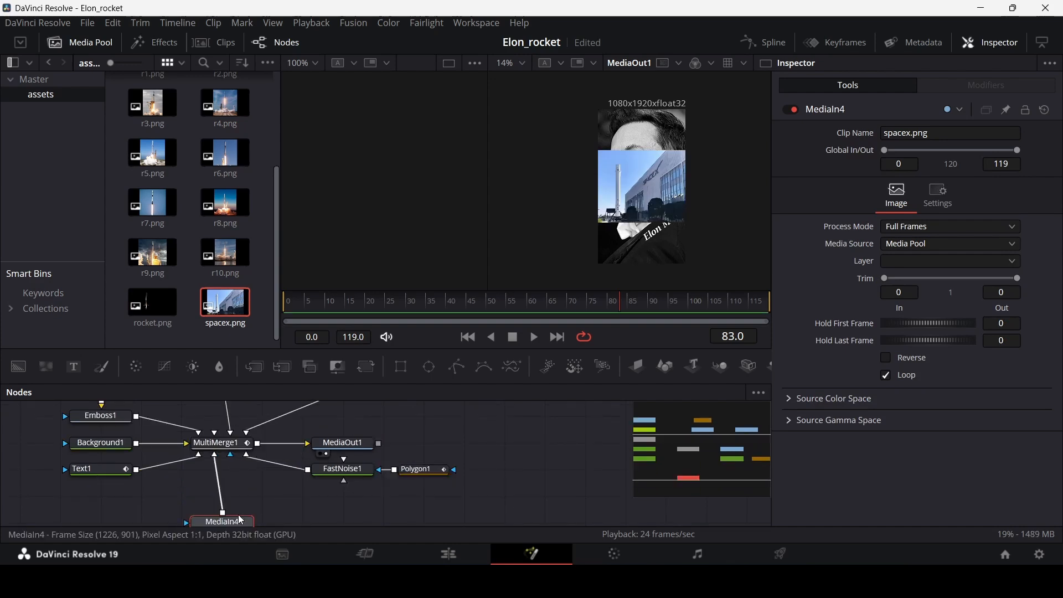
- Paste a copy of Polygon1 beside MediaIn4, try it as that node's mask while scrubbing the frames, and disconnect it
{"action": "scroll", "coordinate": [310, 479], "scroll_direction": "down", "scroll_amount": 3}
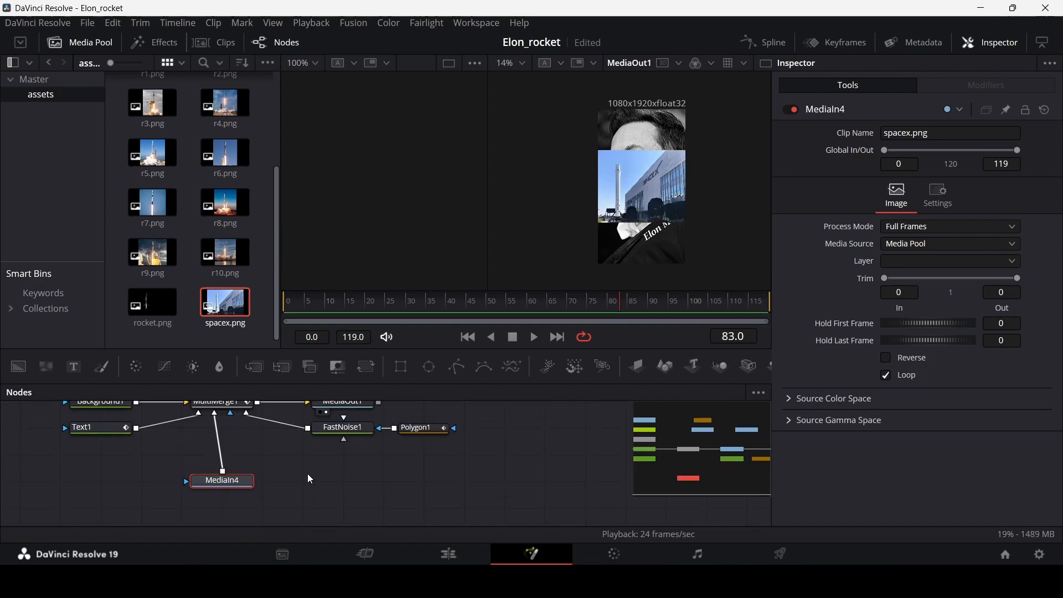
{"action": "left_click", "coordinate": [425, 430]}
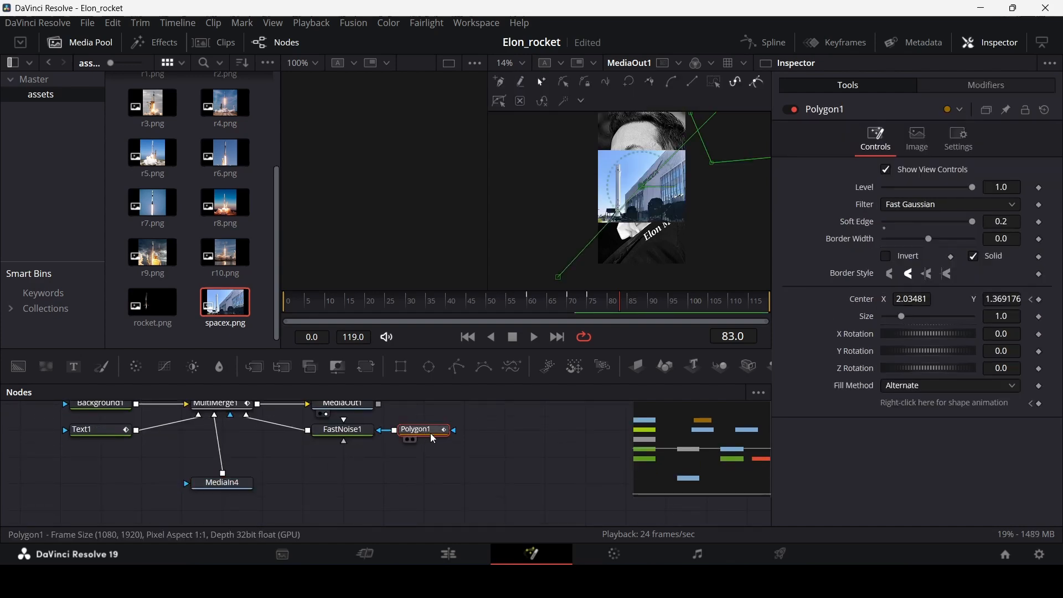
{"action": "left_click", "coordinate": [426, 476]}
{"action": "key", "text": "ctrl+v"}
{"action": "left_click_drag", "start_coordinate": [414, 458], "coordinate": [231, 486]}
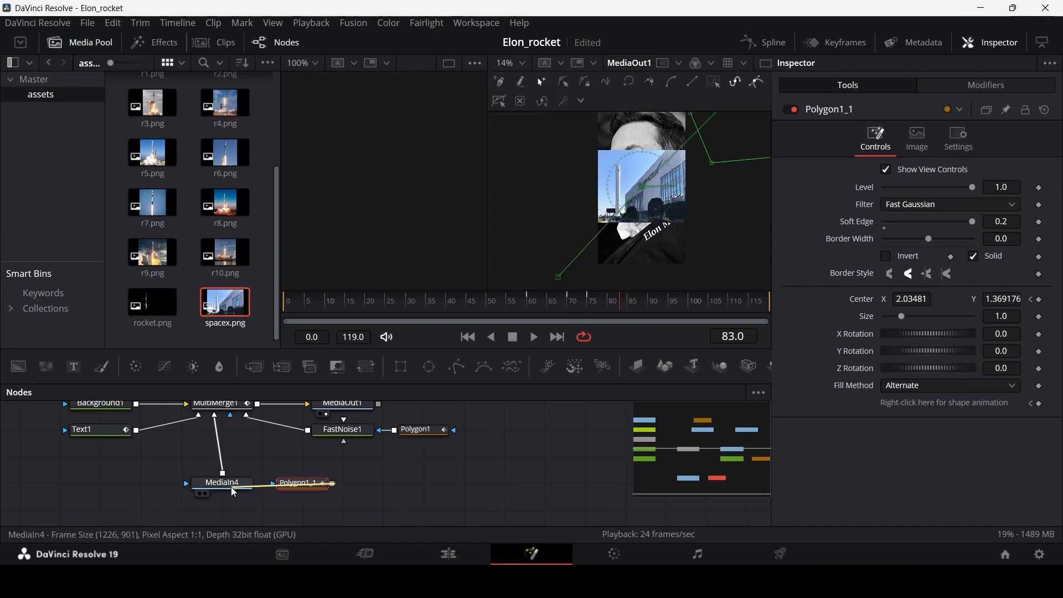
{"action": "left_click", "coordinate": [417, 464]}
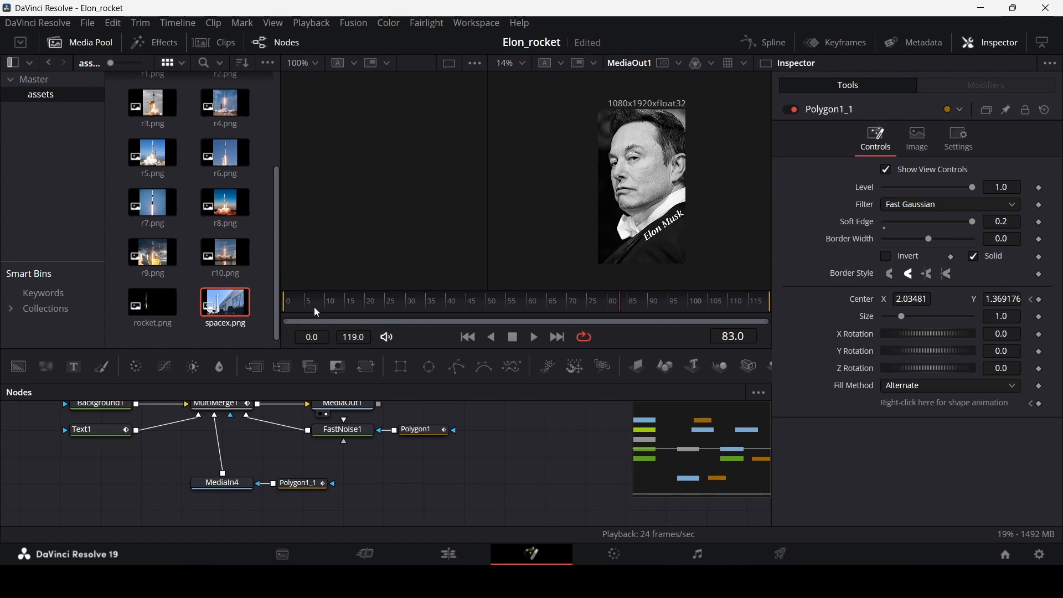
{"action": "left_click_drag", "start_coordinate": [317, 312], "coordinate": [572, 307]}
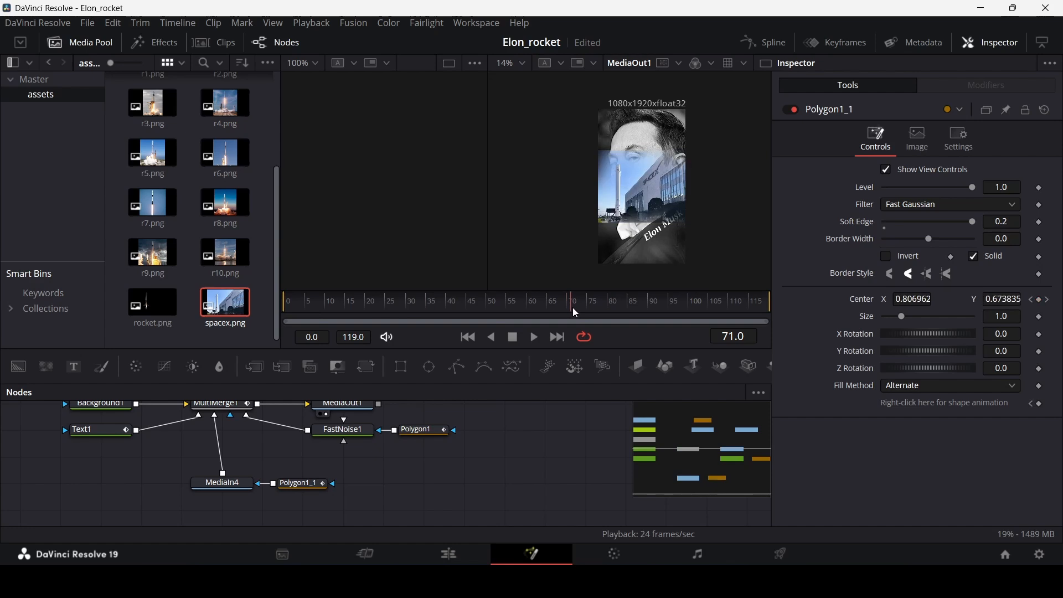
{"action": "left_click_drag", "start_coordinate": [261, 484], "coordinate": [266, 496]}
- Move MultiMerge1's MediaIn4 layer directly below the rocket layer and rename it hq
{"action": "left_click", "coordinate": [230, 406]}
{"action": "left_click", "coordinate": [825, 188]}
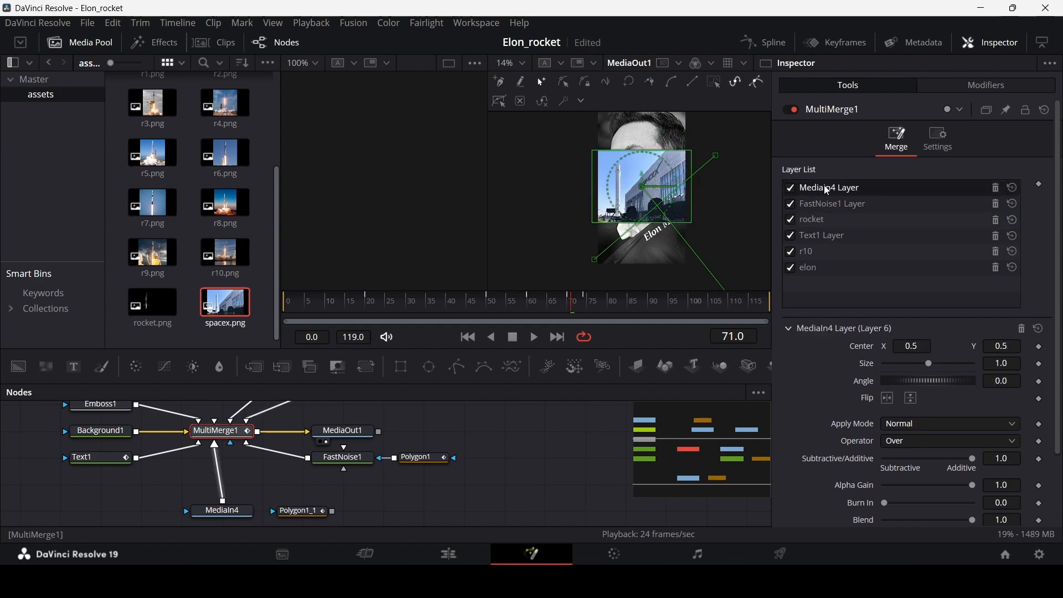
{"action": "left_click_drag", "start_coordinate": [823, 190], "coordinate": [838, 224]}
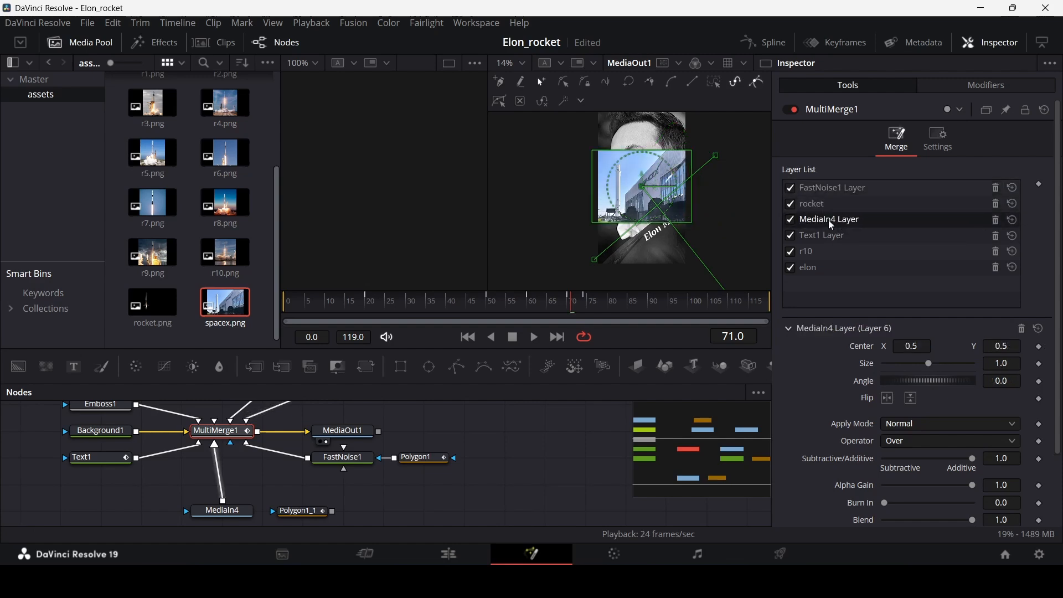
{"action": "double_click", "coordinate": [825, 221]}
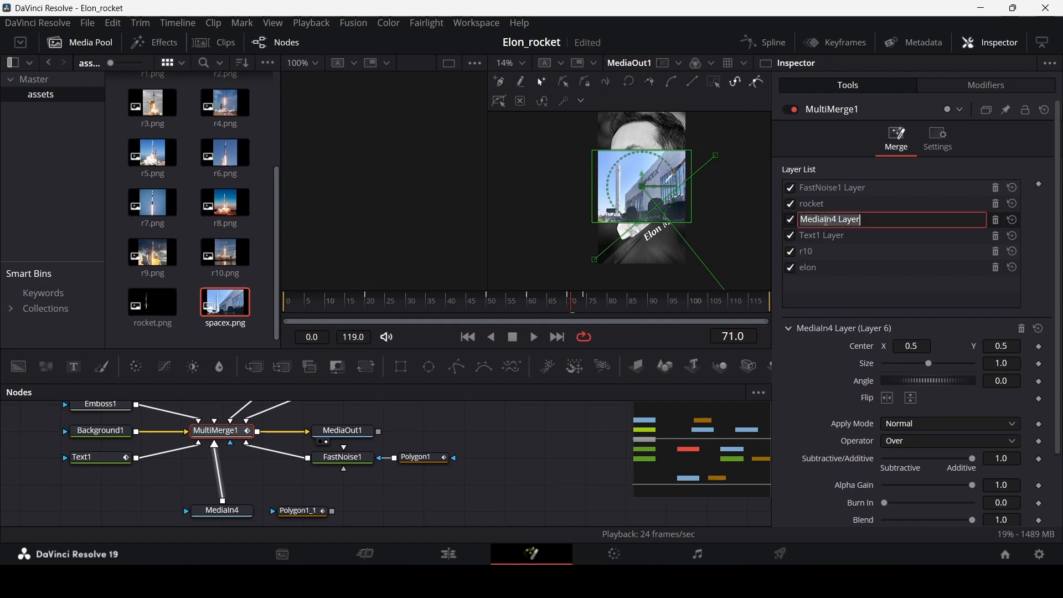
{"action": "type", "text": "hq"}
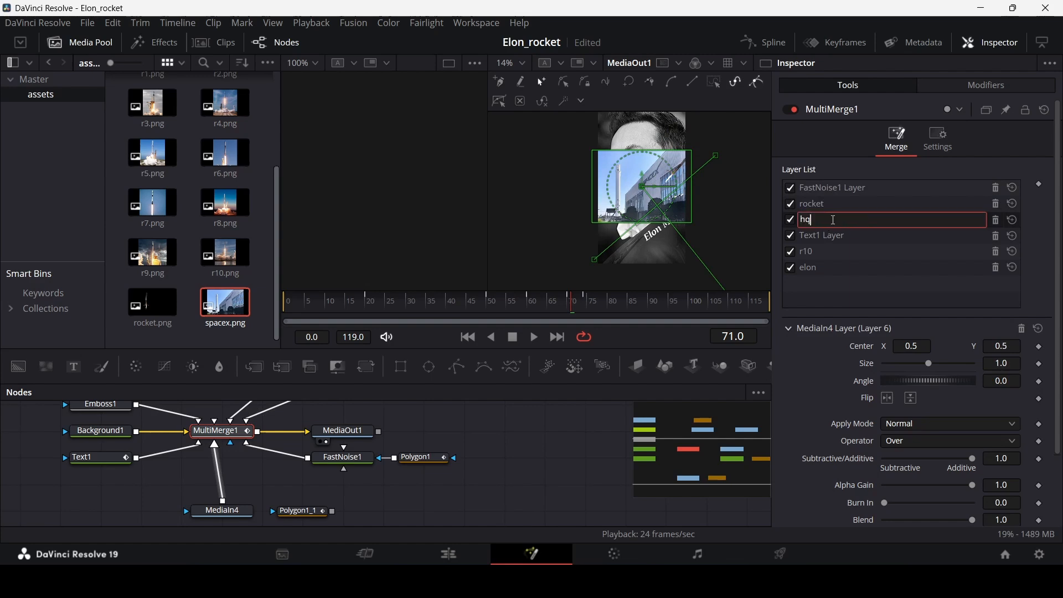
- Enlarge the hq layer to size 2.4 and reconnect Polygon1_1 to MediaIn4 as its mask, scrubbing the frames to check
{"action": "left_click_drag", "start_coordinate": [931, 364], "coordinate": [949, 366]}
{"action": "left_click", "coordinate": [574, 443]}
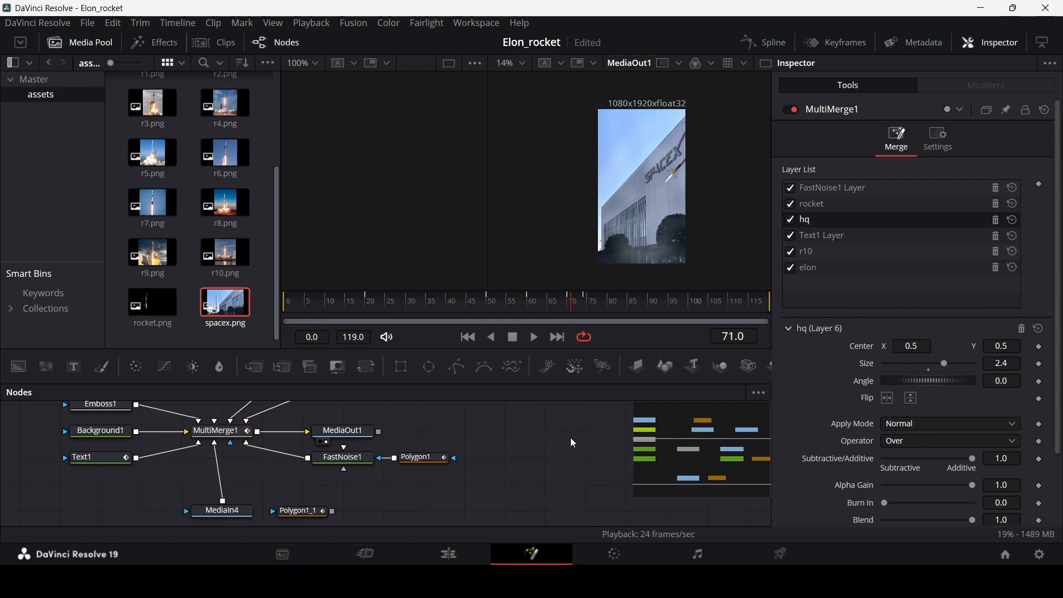
{"action": "left_click_drag", "start_coordinate": [333, 512], "coordinate": [225, 525]}
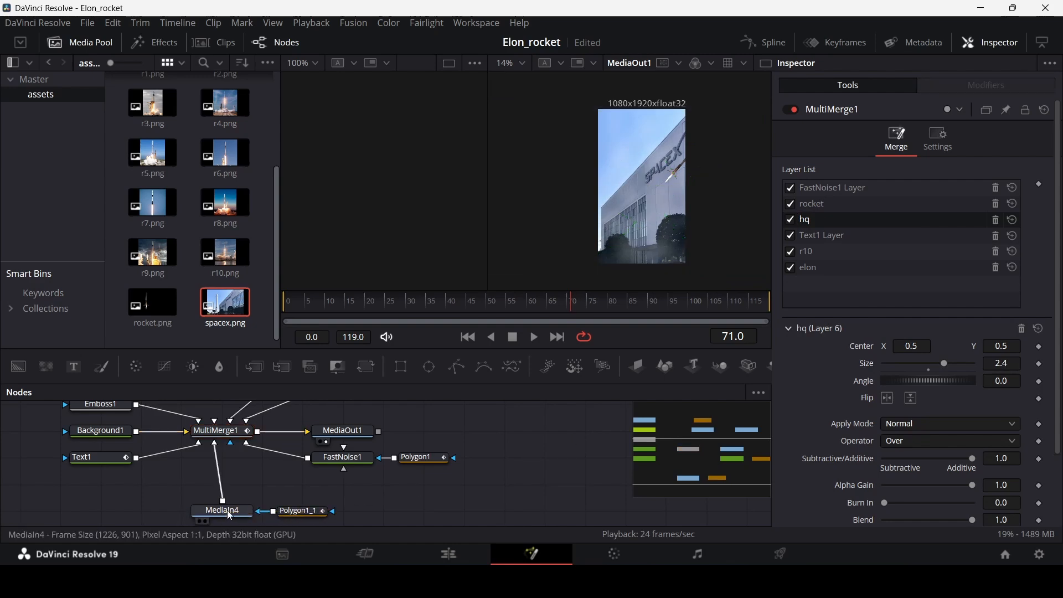
{"action": "left_click_drag", "start_coordinate": [298, 304], "coordinate": [568, 308]}
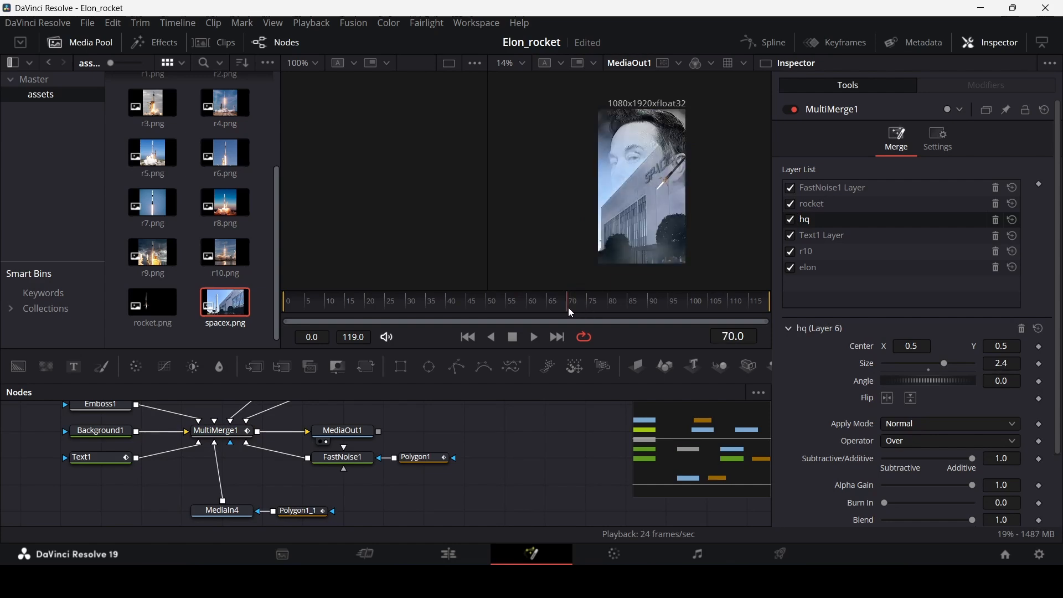
- Shift Polygon1_1's center to about X 0.51, Y 0.53 on frame 70 and remove its center keyframe on frame 75
{"action": "left_click", "coordinate": [304, 512]}
{"action": "scroll", "coordinate": [608, 433], "scroll_direction": "down", "scroll_amount": 1}
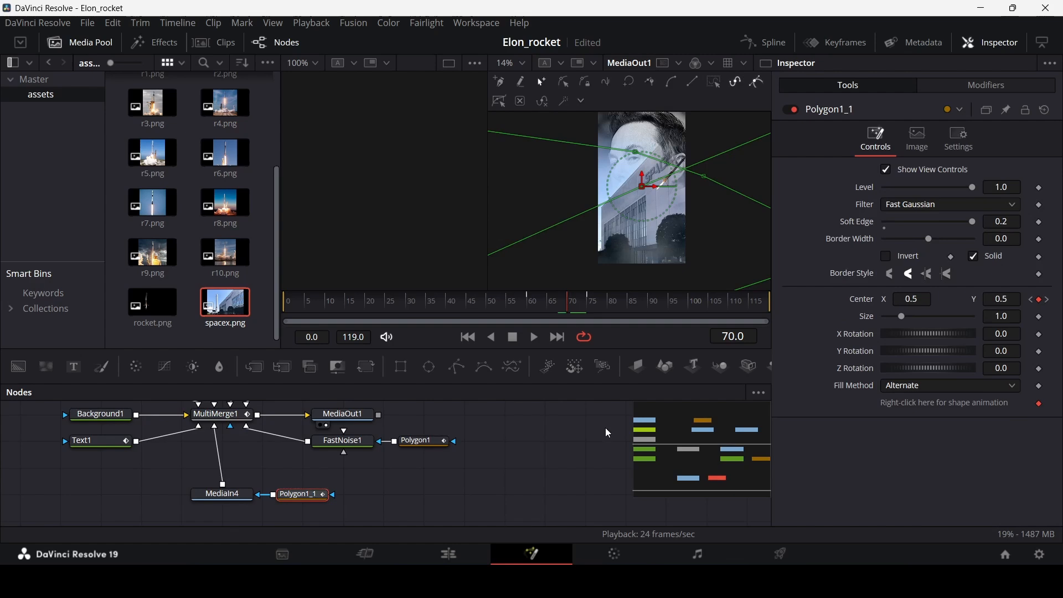
{"action": "scroll", "coordinate": [656, 227], "scroll_direction": "down", "scroll_amount": 1}
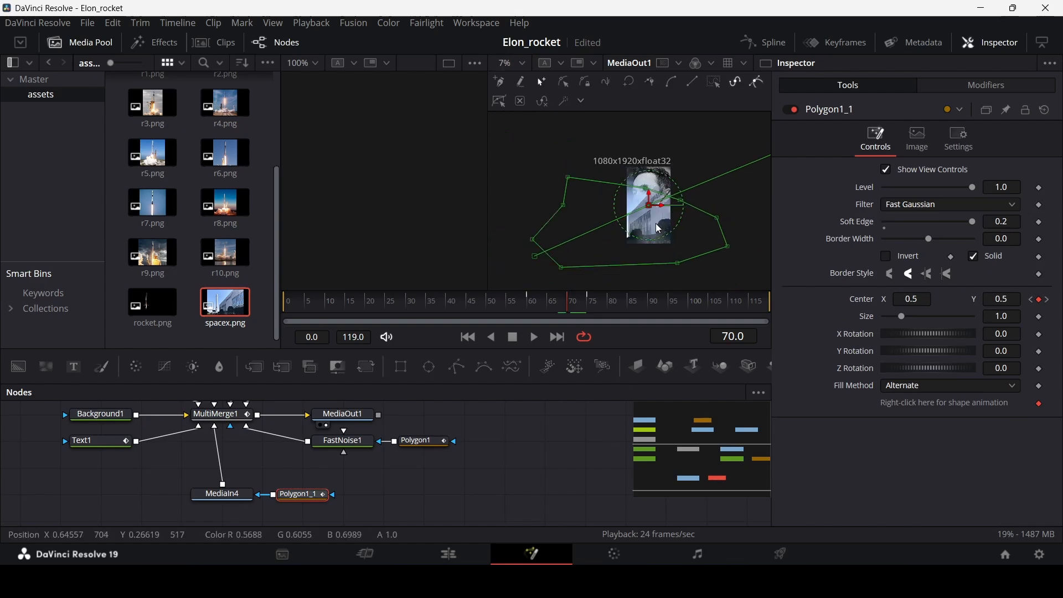
{"action": "left_click_drag", "start_coordinate": [572, 171], "coordinate": [749, 222]}
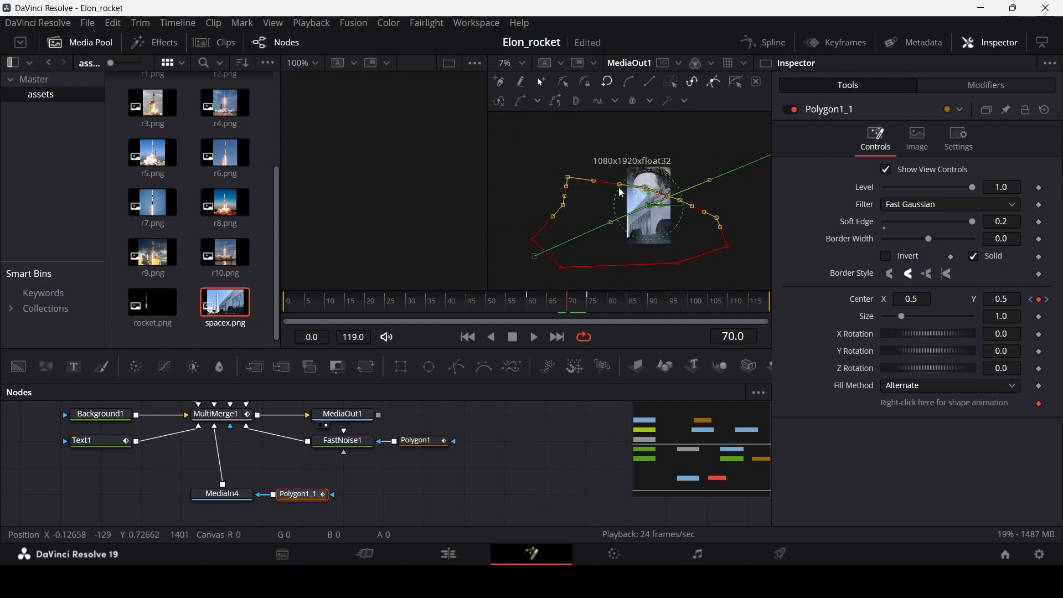
{"action": "left_click_drag", "start_coordinate": [567, 181], "coordinate": [576, 168]}
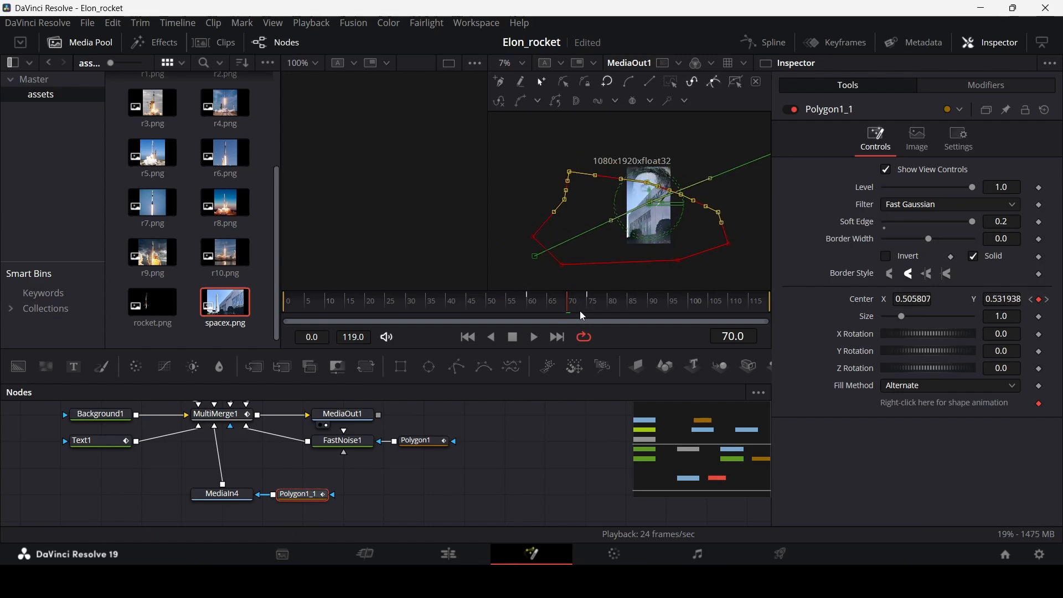
{"action": "left_click_drag", "start_coordinate": [580, 308], "coordinate": [587, 309]}
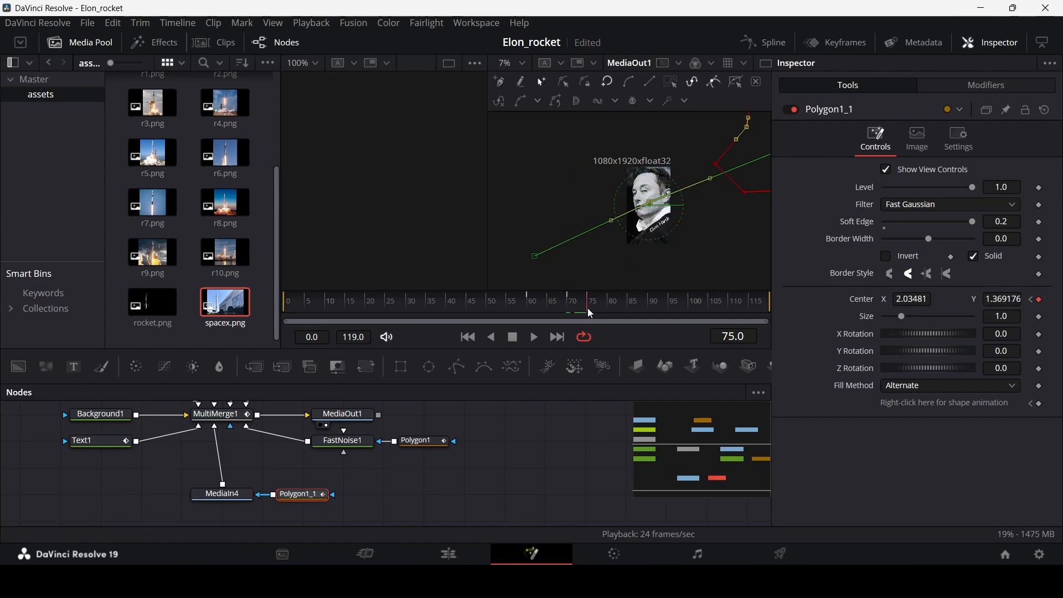
{"action": "left_click", "coordinate": [1041, 301]}
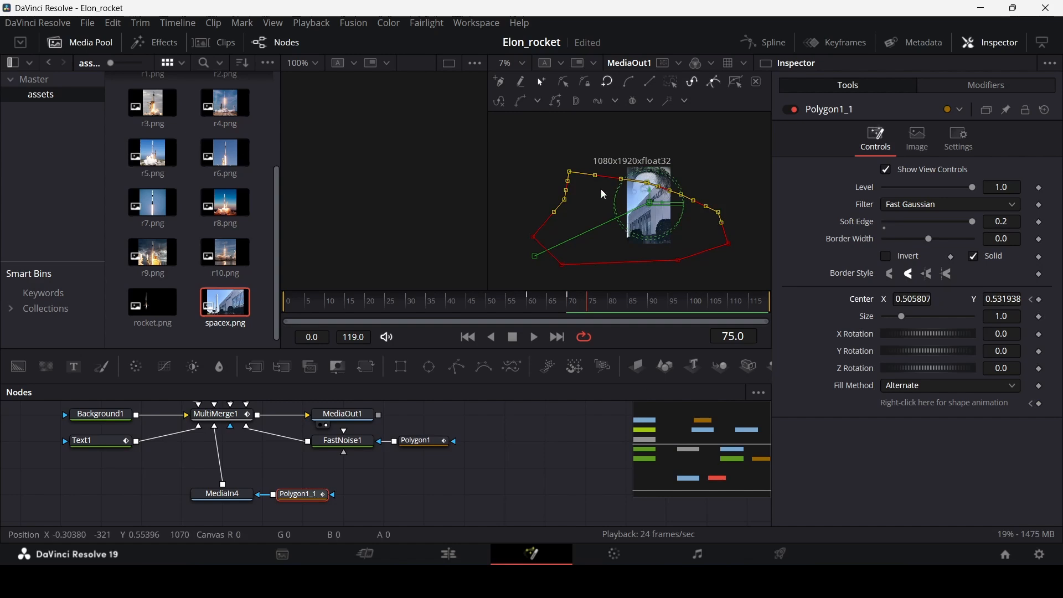
- Try moving the Polygon1_1 mask up and to the right on frame 75 and scrub the frames to check
{"action": "left_click_drag", "start_coordinate": [549, 147], "coordinate": [749, 248]}
{"action": "left_click_drag", "start_coordinate": [573, 179], "coordinate": [597, 149]}
{"action": "left_click", "coordinate": [587, 442]}
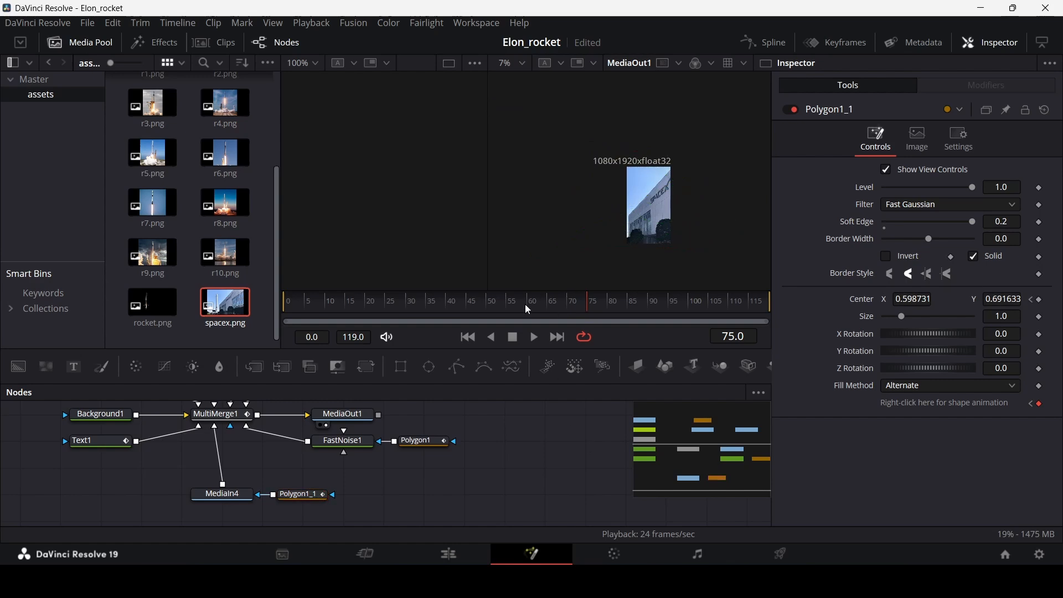
{"action": "left_click", "coordinate": [544, 305]}
{"action": "left_click_drag", "start_coordinate": [544, 305], "coordinate": [568, 307]}
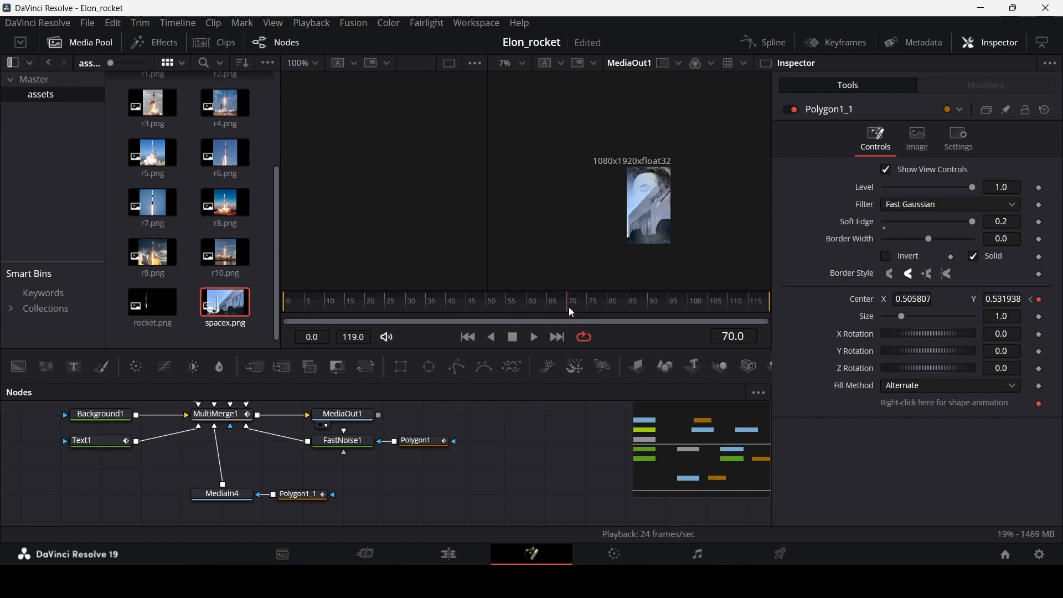
- Keyframe Polygon1_1's center at about X 0.70, Y 0.74 on frame 75 and scrub the frames to check the reveal
{"action": "mouse_move", "coordinate": [587, 306]}
{"action": "left_mouse_down"}
{"action": "mouse_move", "coordinate": [570, 313]}
{"action": "mouse_move", "coordinate": [589, 322]}
{"action": "mouse_move", "coordinate": [577, 304]}
{"action": "mouse_move", "coordinate": [589, 304]}
{"action": "left_mouse_up"}
{"action": "left_click", "coordinate": [289, 497]}
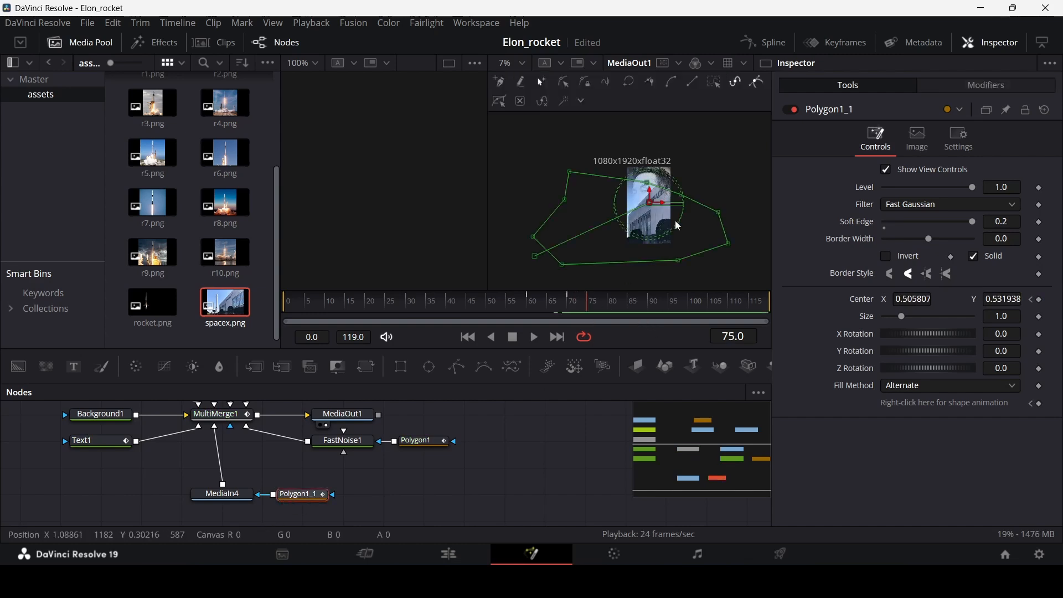
{"action": "left_click_drag", "start_coordinate": [909, 300], "coordinate": [936, 308]}
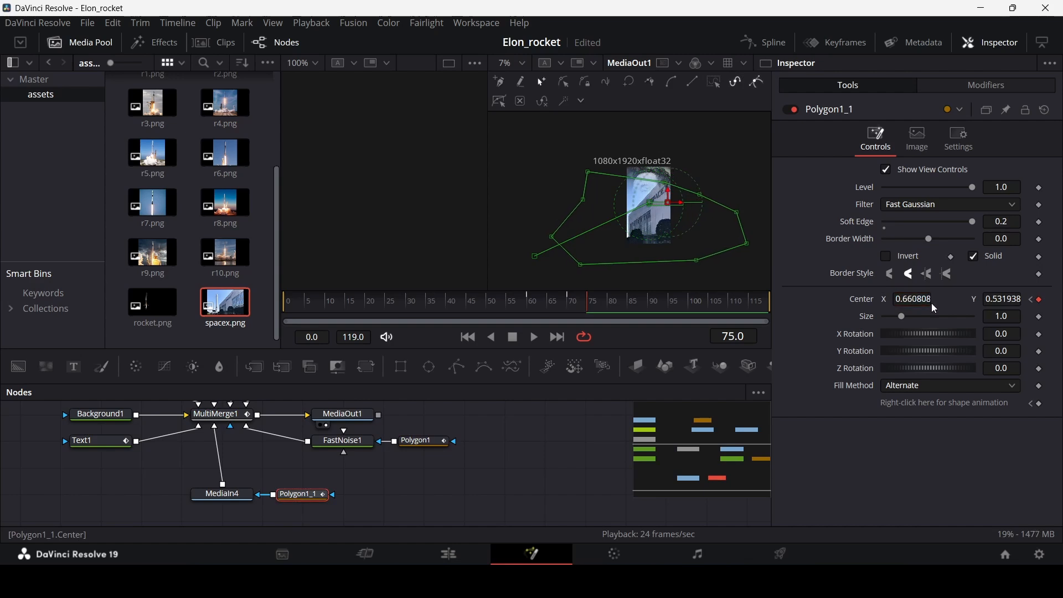
{"action": "left_click_drag", "start_coordinate": [1007, 300], "coordinate": [935, 300]}
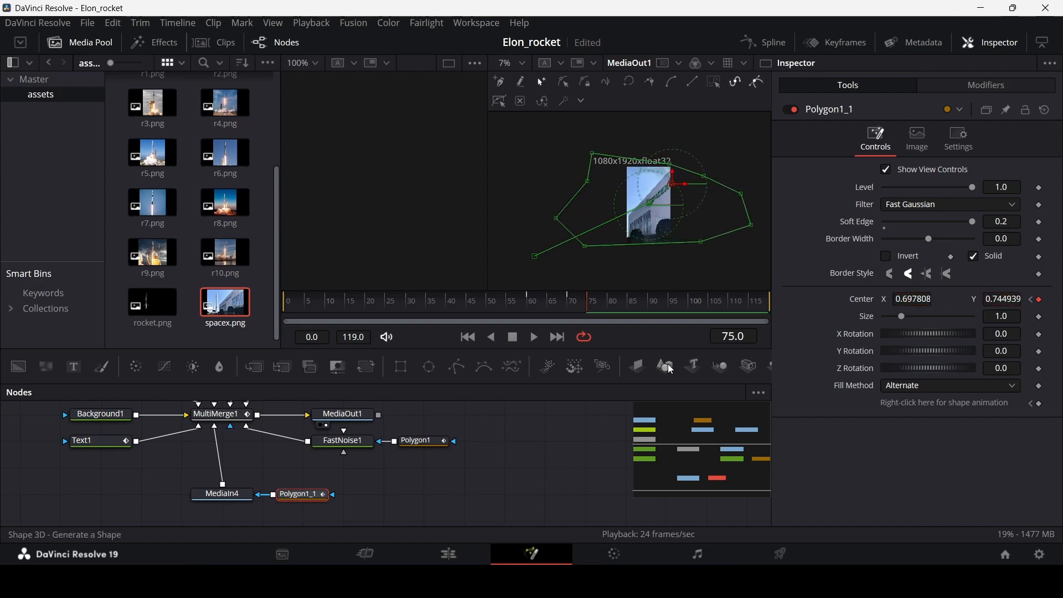
{"action": "left_click", "coordinate": [462, 409]}
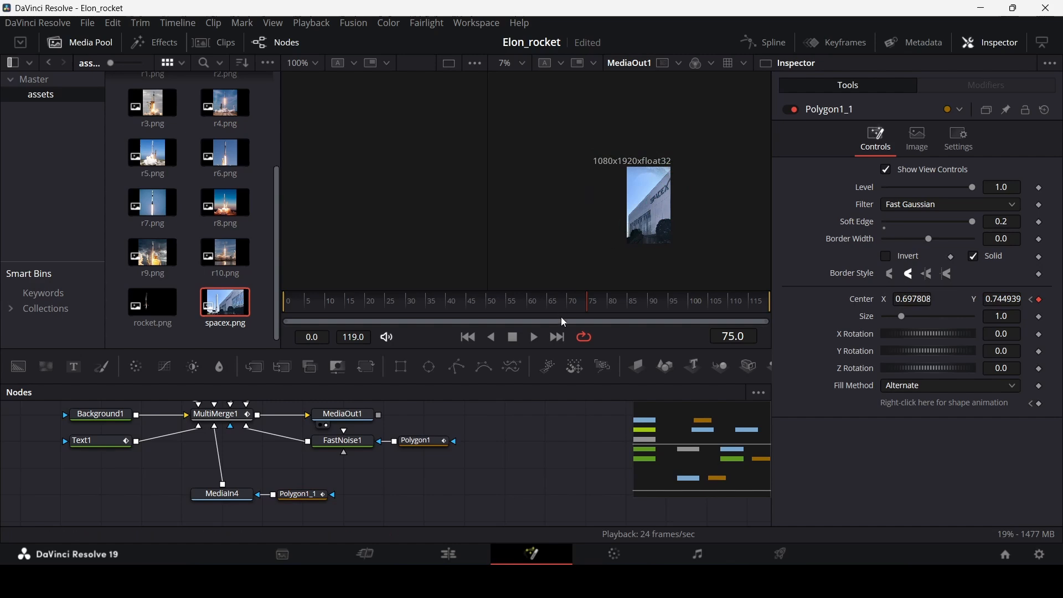
{"action": "left_click_drag", "start_coordinate": [534, 308], "coordinate": [612, 303]}
{"action": "scroll", "coordinate": [671, 169], "scroll_direction": "up", "scroll_amount": 5}
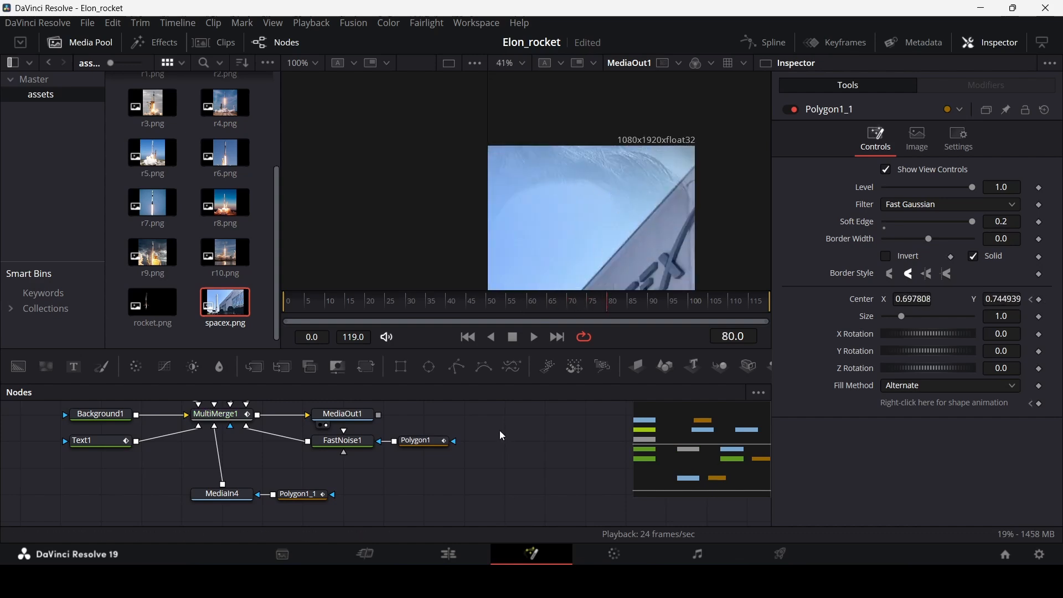
- Keyframe Polygon1_1's Soft Edge at 0.2 on frame 70 and at a lower value on frame 75, and preview the animation
{"action": "left_click", "coordinate": [302, 495]}
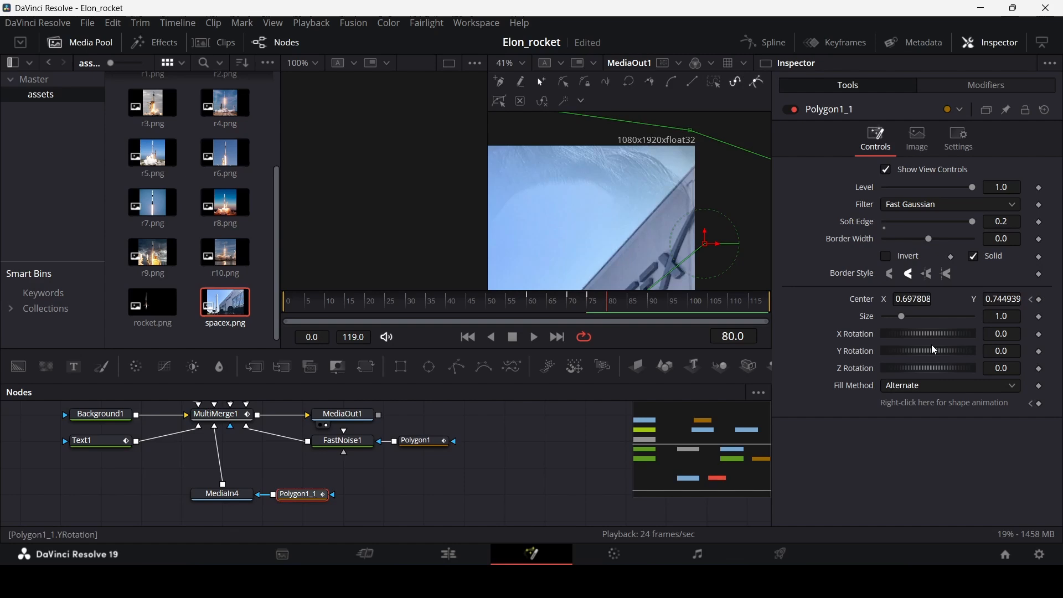
{"action": "left_click_drag", "start_coordinate": [607, 310], "coordinate": [574, 310]}
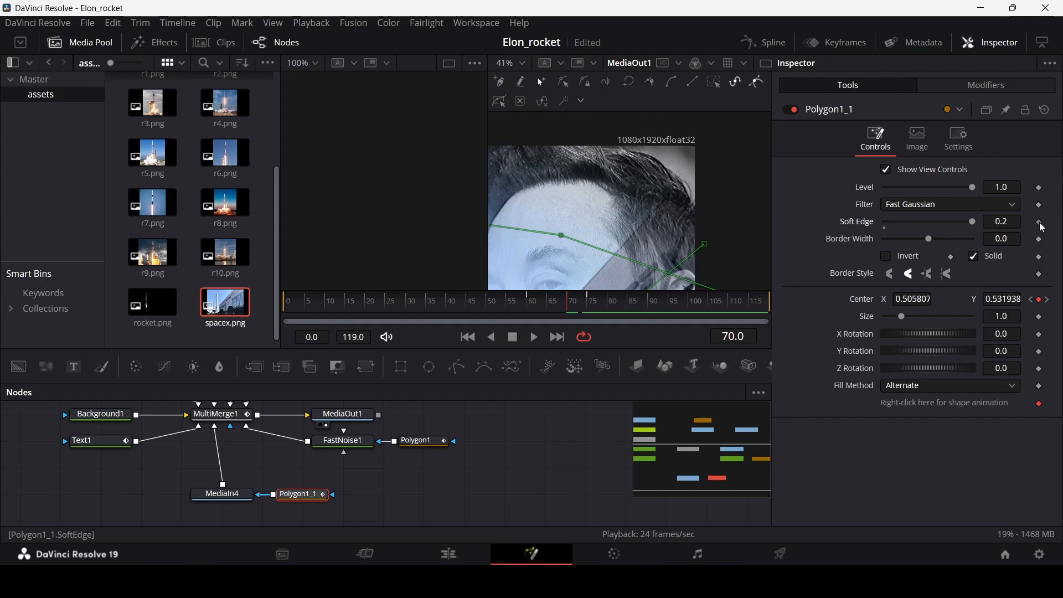
{"action": "left_click", "coordinate": [587, 307]}
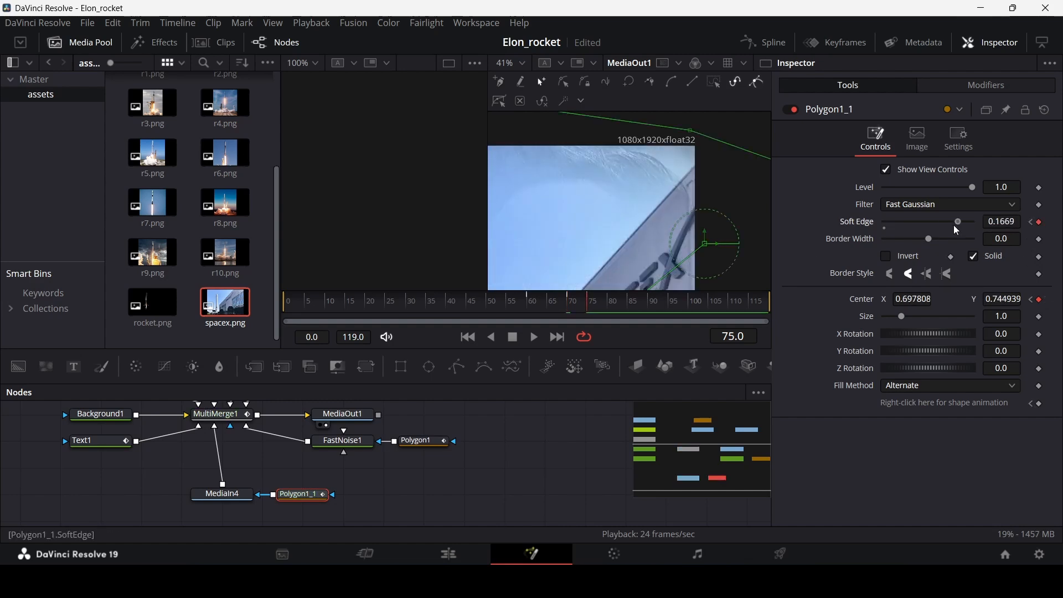
{"action": "left_click", "coordinate": [526, 304]}
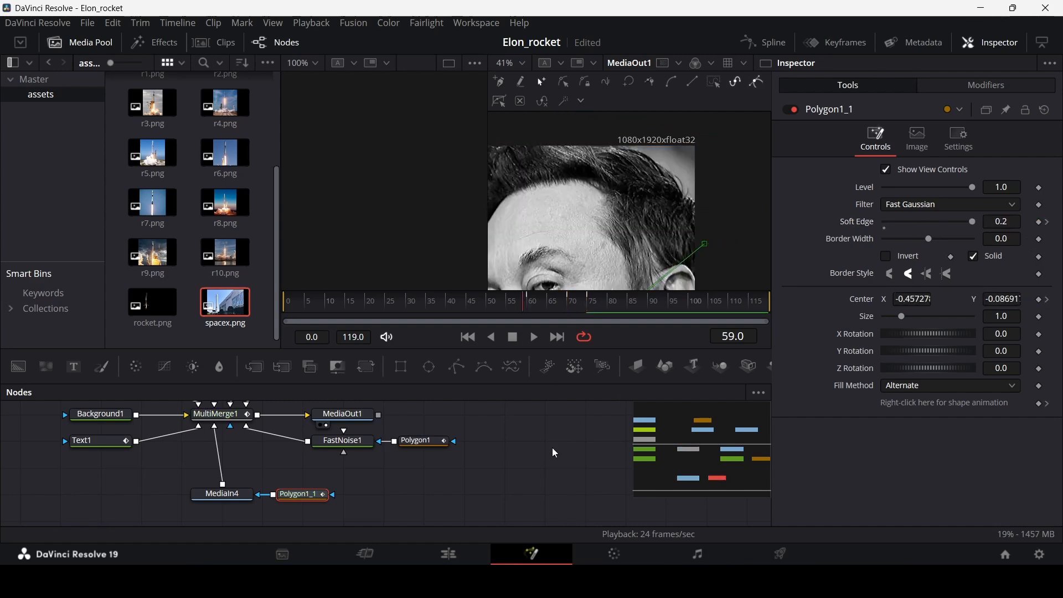
{"action": "left_click", "coordinate": [553, 448]}
{"action": "scroll", "coordinate": [629, 262], "scroll_direction": "down", "scroll_amount": 5}
{"action": "scroll", "coordinate": [631, 264], "scroll_direction": "down", "scroll_amount": 2}
{"action": "key", "text": "space"}
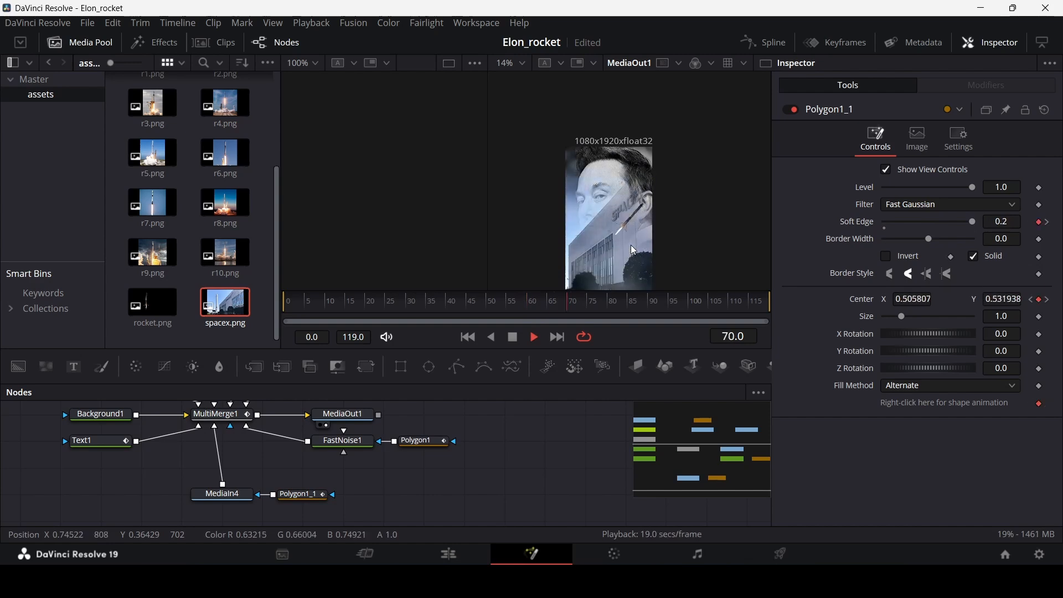
- On frame 70, reshape the Polygon1_1 mask by lowering its upper points slightly and moving its right-hand points in near the picture's edge
{"action": "left_click_drag", "start_coordinate": [609, 308], "coordinate": [568, 303]}
{"action": "left_click", "coordinate": [296, 494]}
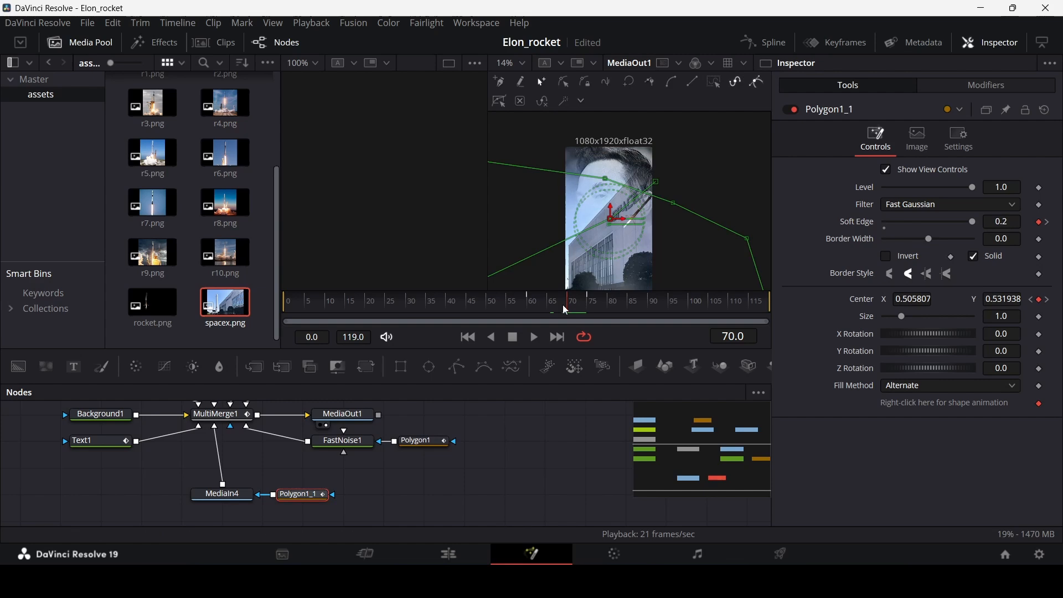
{"action": "mouse_move", "coordinate": [564, 309]}
{"action": "left_mouse_down"}
{"action": "mouse_move", "coordinate": [554, 310]}
{"action": "mouse_move", "coordinate": [570, 308]}
{"action": "left_mouse_up"}
{"action": "scroll", "coordinate": [642, 235], "scroll_direction": "down", "scroll_amount": 3}
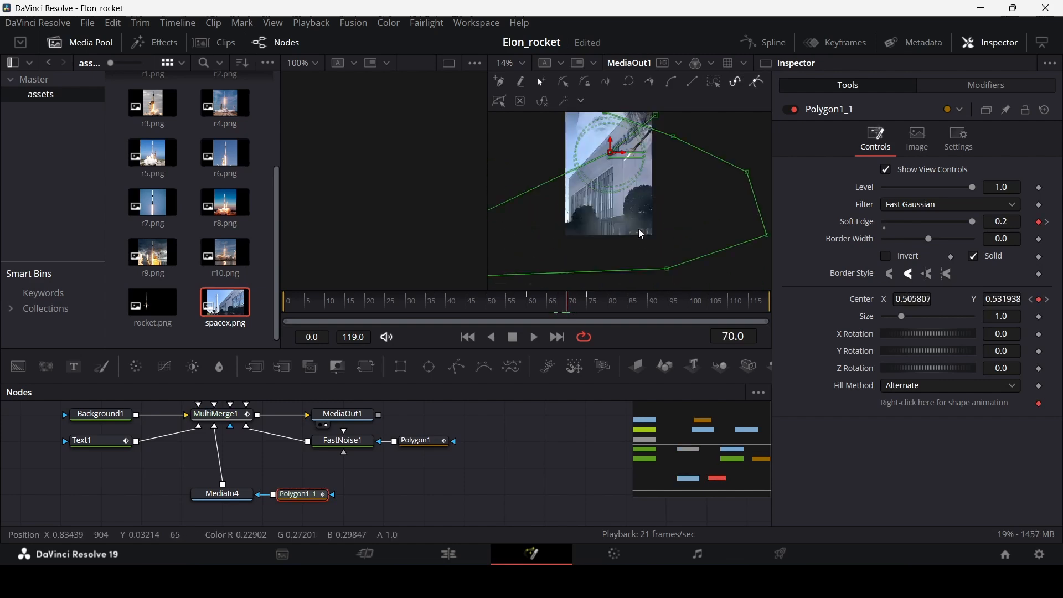
{"action": "scroll", "coordinate": [643, 234], "scroll_direction": "up", "scroll_amount": 2}
{"action": "scroll", "coordinate": [643, 232], "scroll_direction": "down", "scroll_amount": 1}
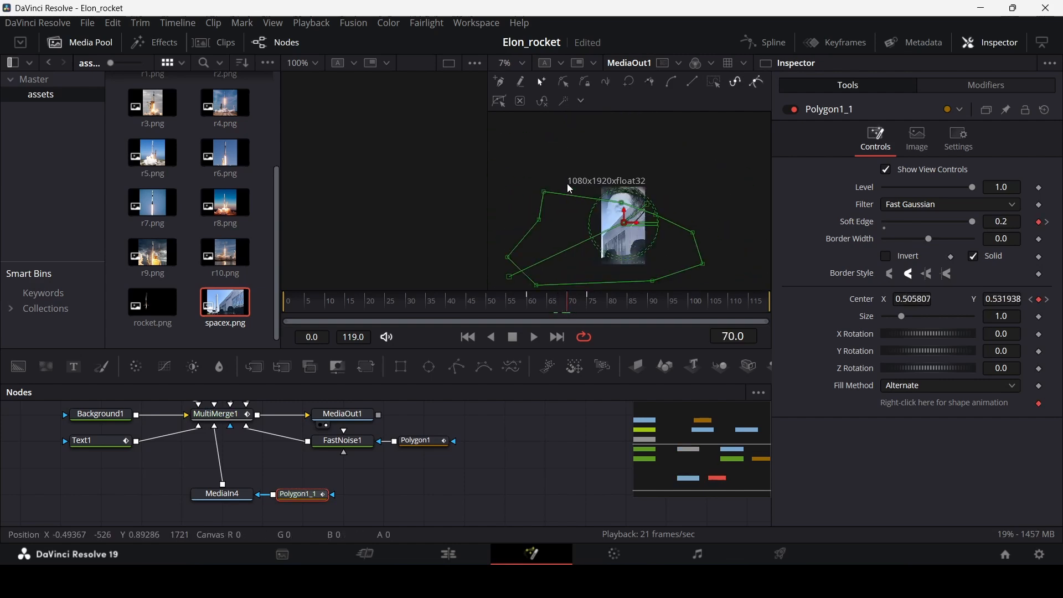
{"action": "left_click_drag", "start_coordinate": [523, 178], "coordinate": [621, 210]}
{"action": "left_click_drag", "start_coordinate": [701, 208], "coordinate": [662, 249]}
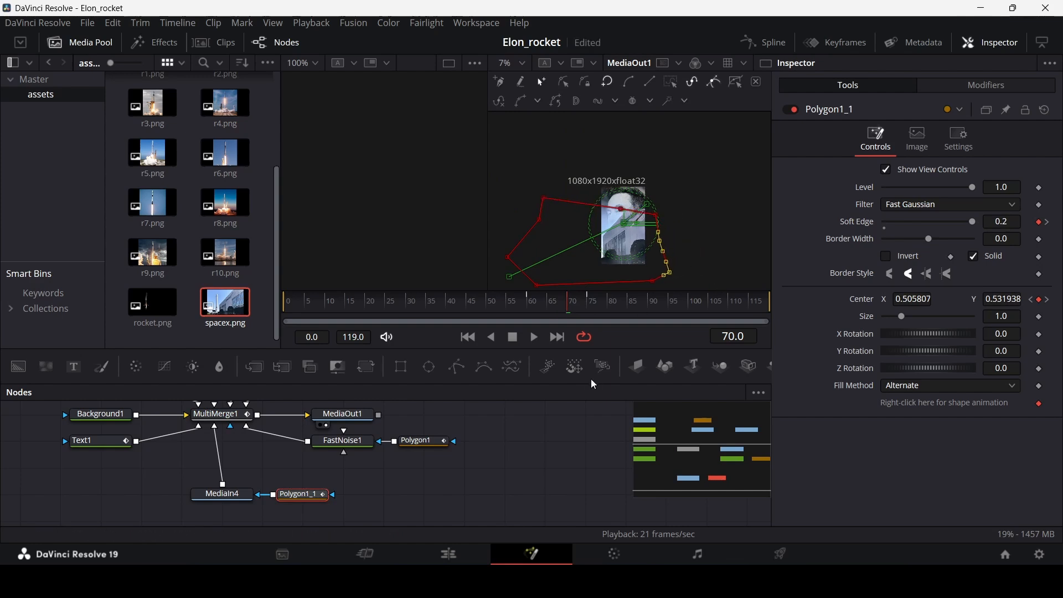
{"action": "left_click", "coordinate": [606, 422]}
{"action": "scroll", "coordinate": [627, 227], "scroll_direction": "up", "scroll_amount": 3}
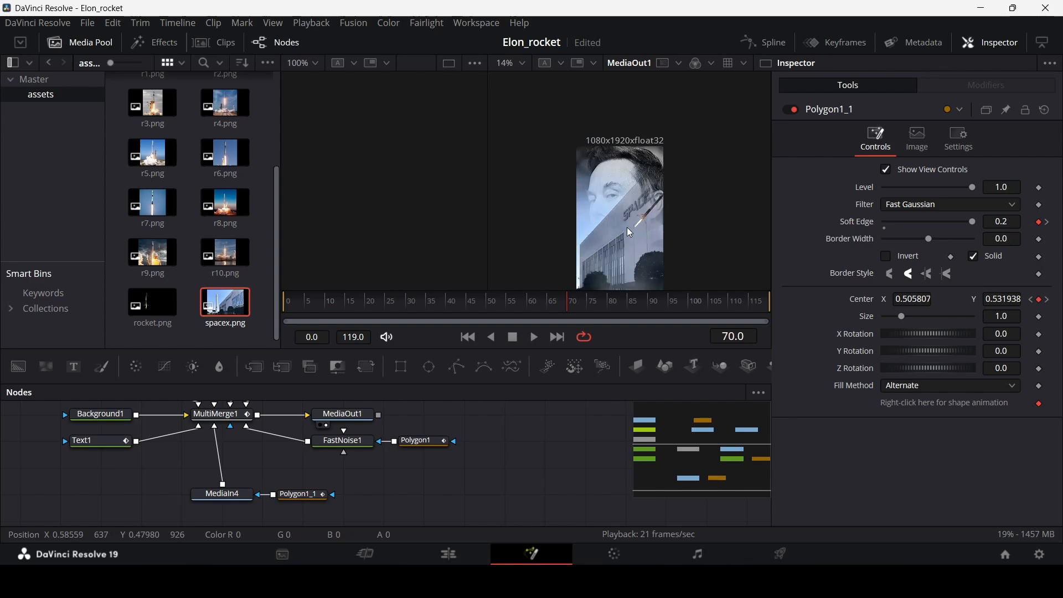
- Reshape the Polygon1_1 mask by pulling its right-hand corner inward on frame 70 and raising its upper corner on frame 75, checking the reveal
{"action": "mouse_move", "coordinate": [567, 320]}
{"action": "left_mouse_down"}
{"action": "mouse_move", "coordinate": [516, 305]}
{"action": "mouse_move", "coordinate": [572, 308]}
{"action": "left_mouse_up"}
{"action": "left_click", "coordinate": [296, 495]}
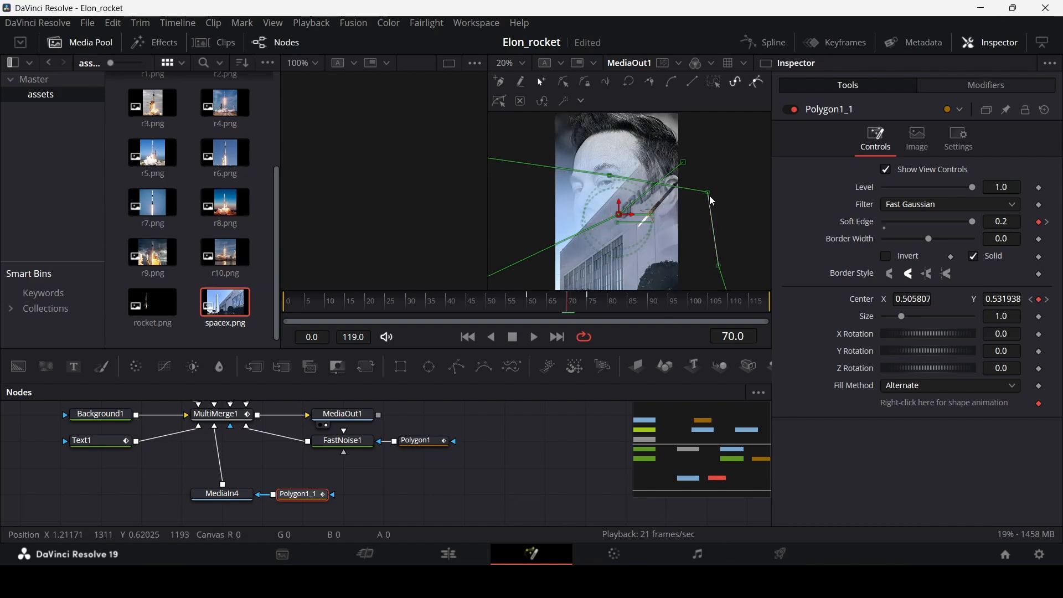
{"action": "left_click", "coordinate": [641, 233]}
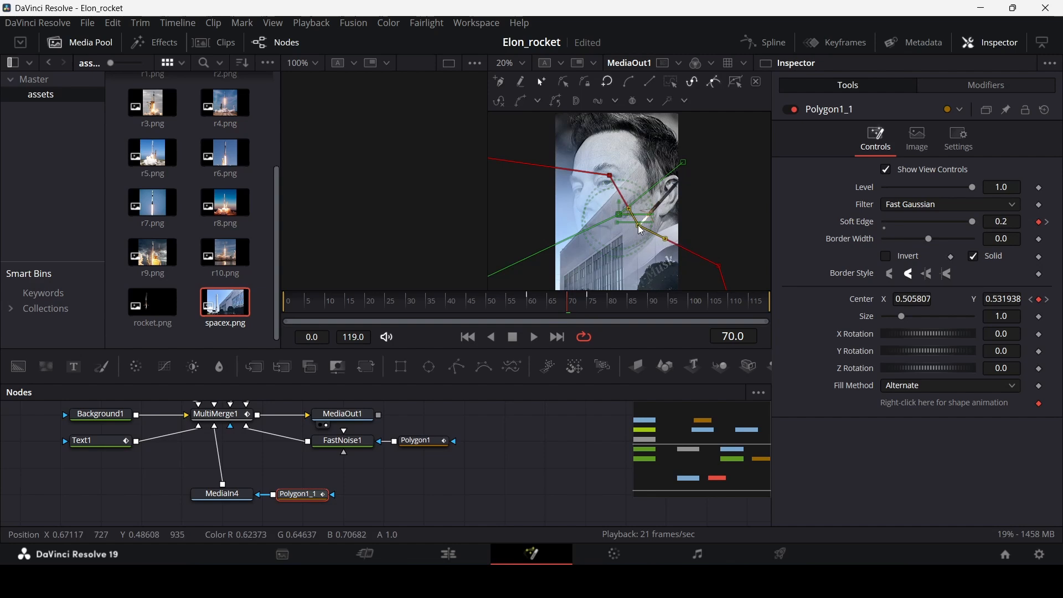
{"action": "mouse_move", "coordinate": [572, 308]}
{"action": "left_mouse_down"}
{"action": "mouse_move", "coordinate": [531, 311]}
{"action": "mouse_move", "coordinate": [611, 303]}
{"action": "mouse_move", "coordinate": [537, 301]}
{"action": "mouse_move", "coordinate": [588, 305]}
{"action": "left_mouse_up"}
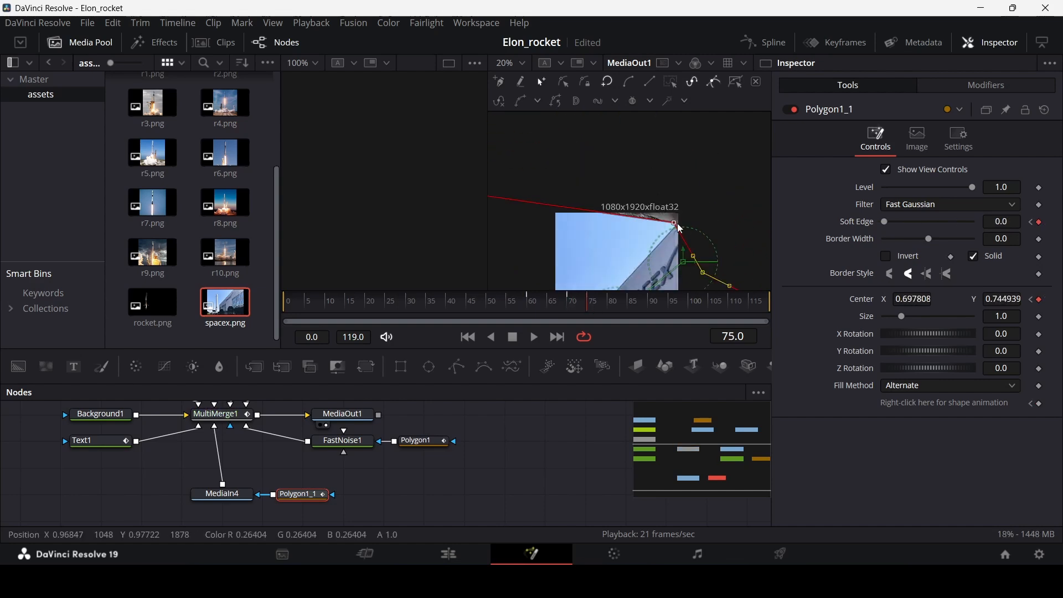
{"action": "left_click_drag", "start_coordinate": [674, 222], "coordinate": [686, 195]}
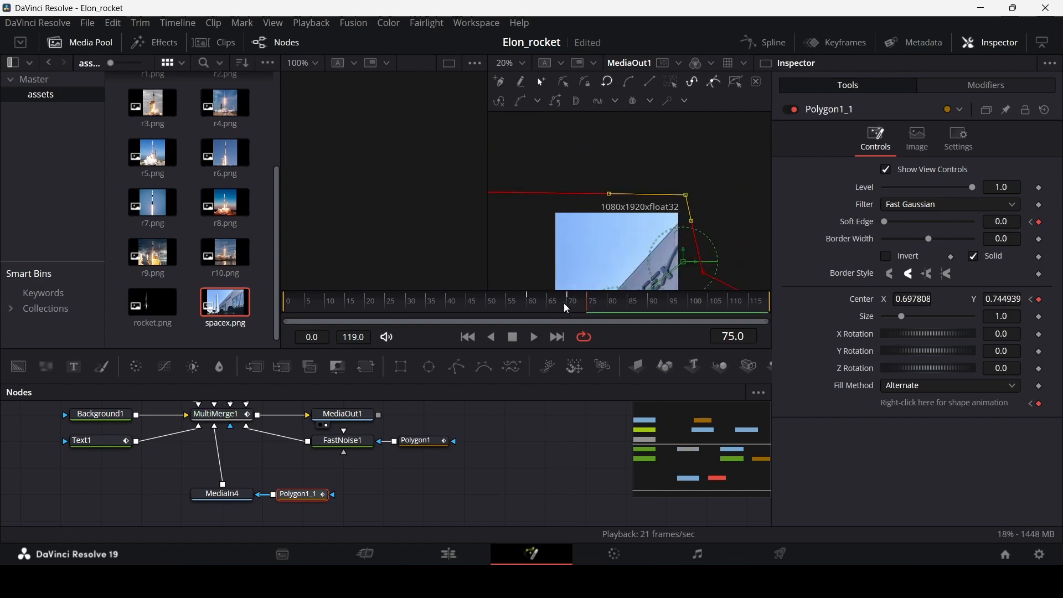
{"action": "left_click_drag", "start_coordinate": [567, 308], "coordinate": [600, 308]}
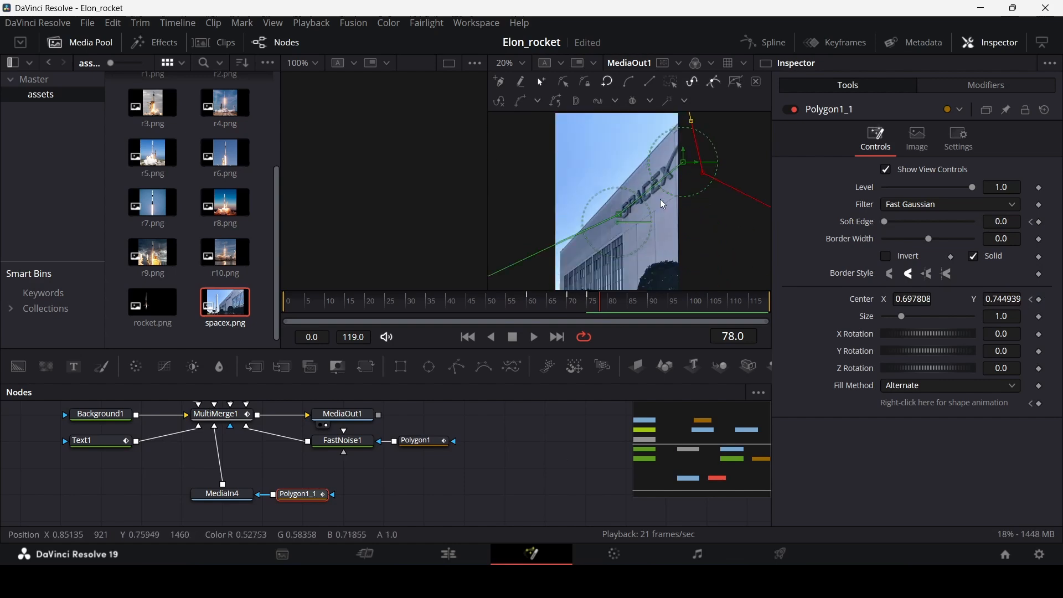
- Add a Color Corrector after the spacex.png MediaIn4 node and set its Saturation to 0.39
{"action": "left_click", "coordinate": [588, 453]}
{"action": "scroll", "coordinate": [626, 268], "scroll_direction": "down", "scroll_amount": 3}
{"action": "left_click", "coordinate": [226, 498]}
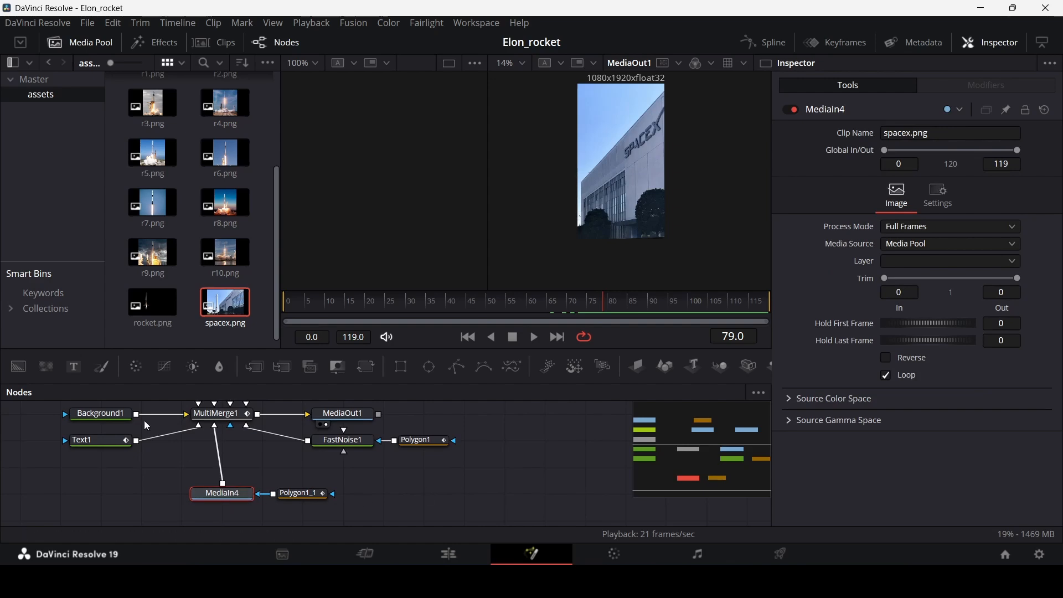
{"action": "left_click", "coordinate": [135, 375]}
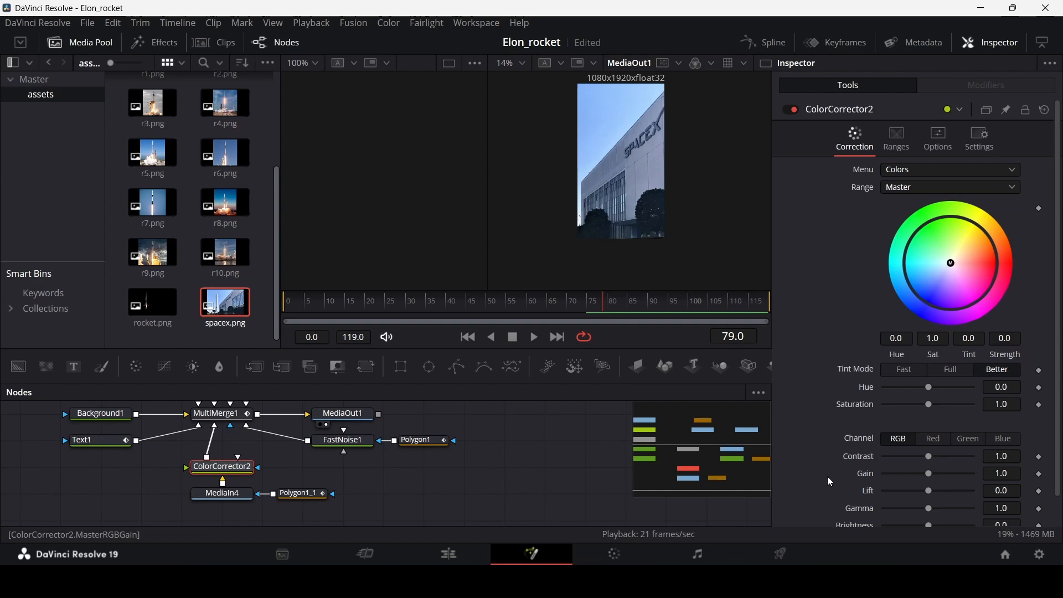
{"action": "left_click_drag", "start_coordinate": [929, 405], "coordinate": [902, 411]}
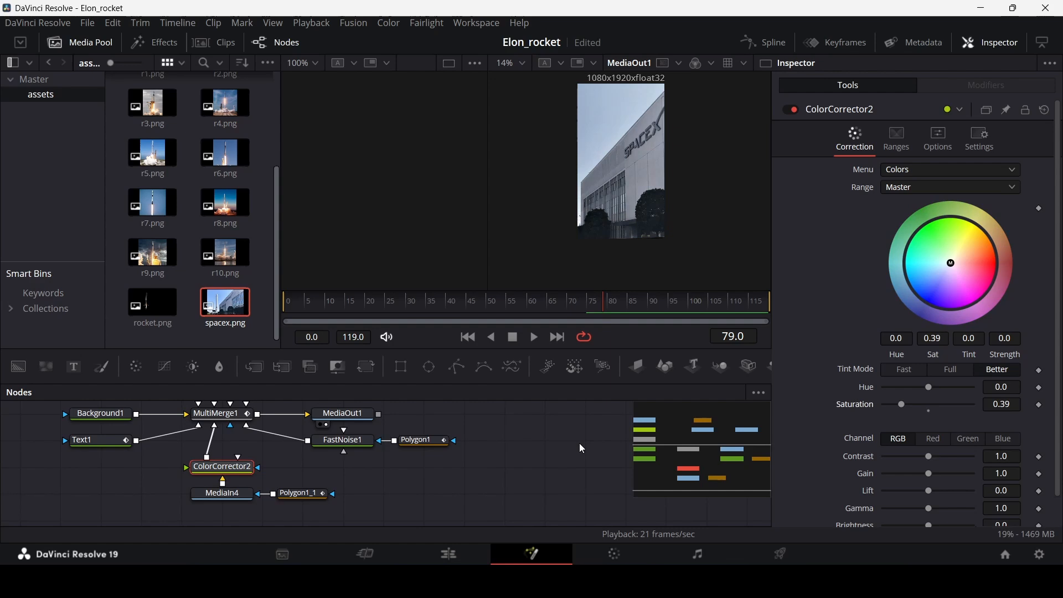
- Return to the Edit page and play the timeline from the start to review the whole animation
{"action": "left_click", "coordinate": [450, 554]}
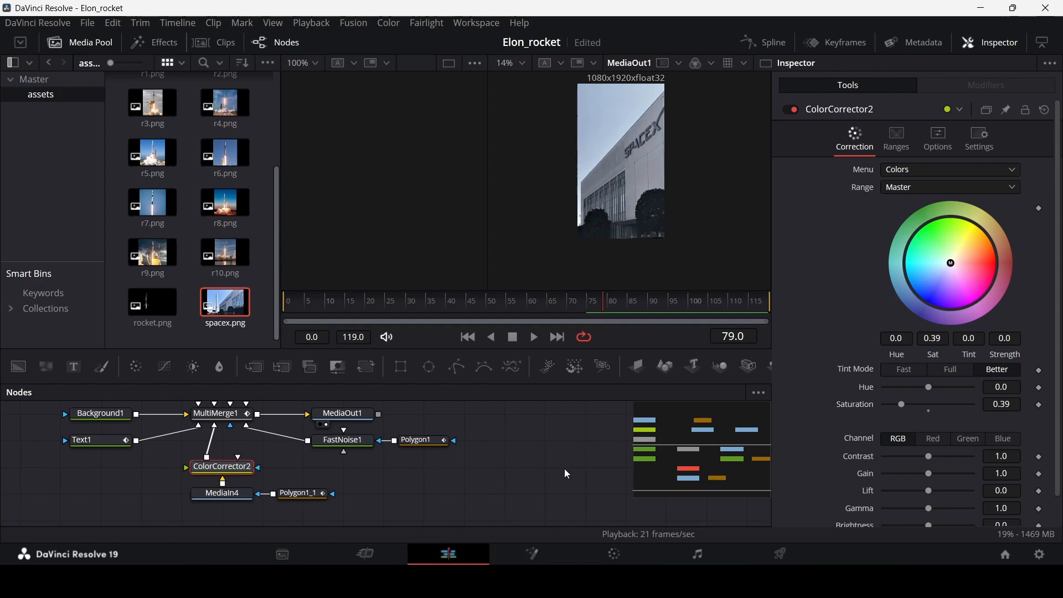
{"action": "key", "text": "ctrl+minus"}
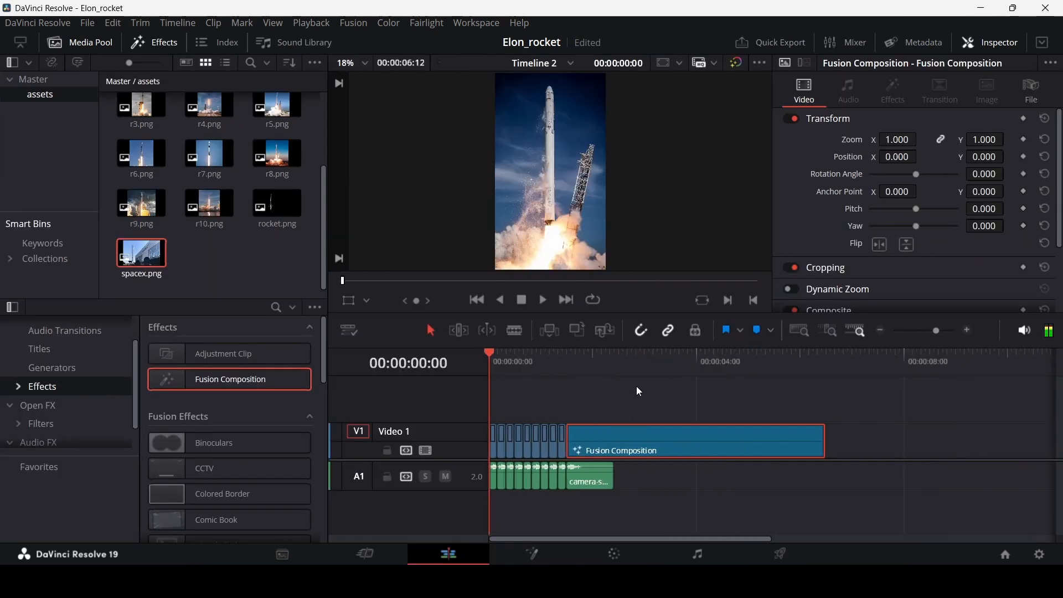
{"action": "left_click", "coordinate": [636, 387]}
{"action": "key", "text": "space"}
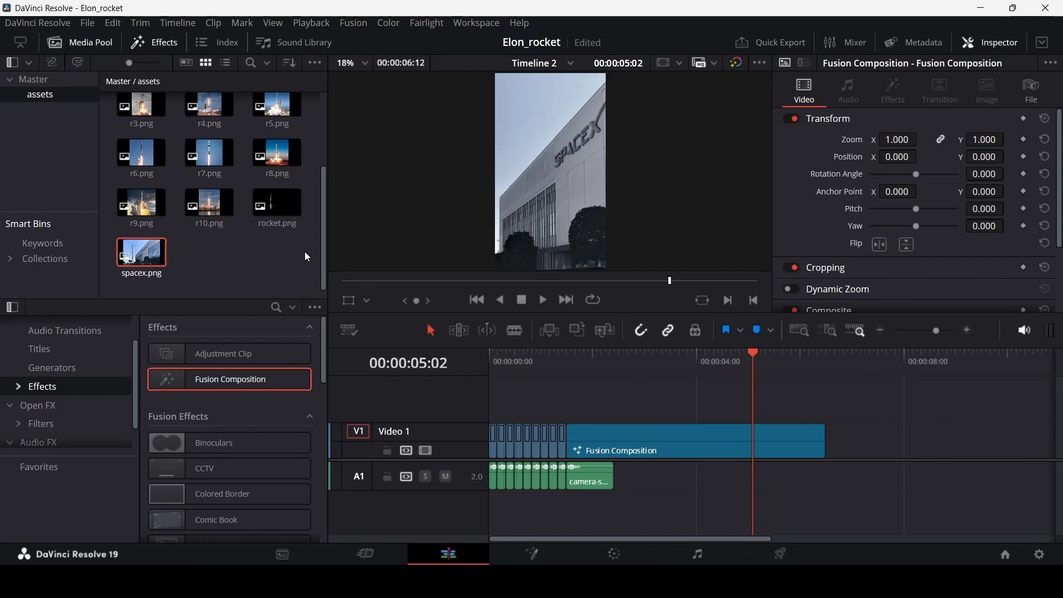
- Add high-speed.mp3 to Audio 1 directly after the last camera-shutter.mp3 clip and play the zoom-out with it
{"action": "scroll", "coordinate": [307, 248], "scroll_direction": "up", "scroll_amount": 3}
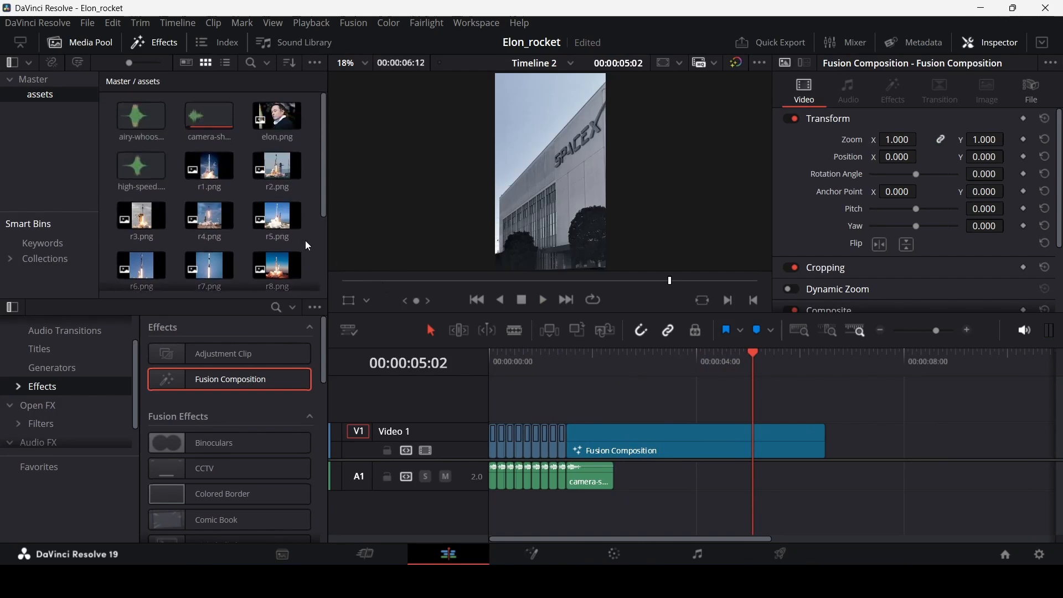
{"action": "left_click_drag", "start_coordinate": [141, 168], "coordinate": [654, 484]}
{"action": "left_click_drag", "start_coordinate": [625, 368], "coordinate": [632, 369]}
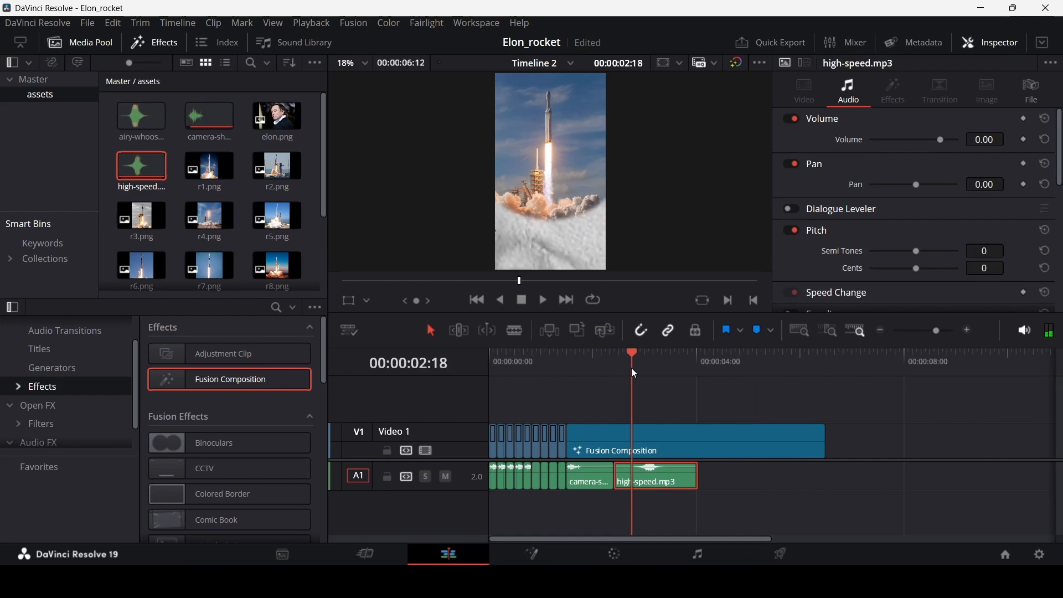
{"action": "scroll", "coordinate": [643, 396], "scroll_direction": "up", "scroll_amount": 4}
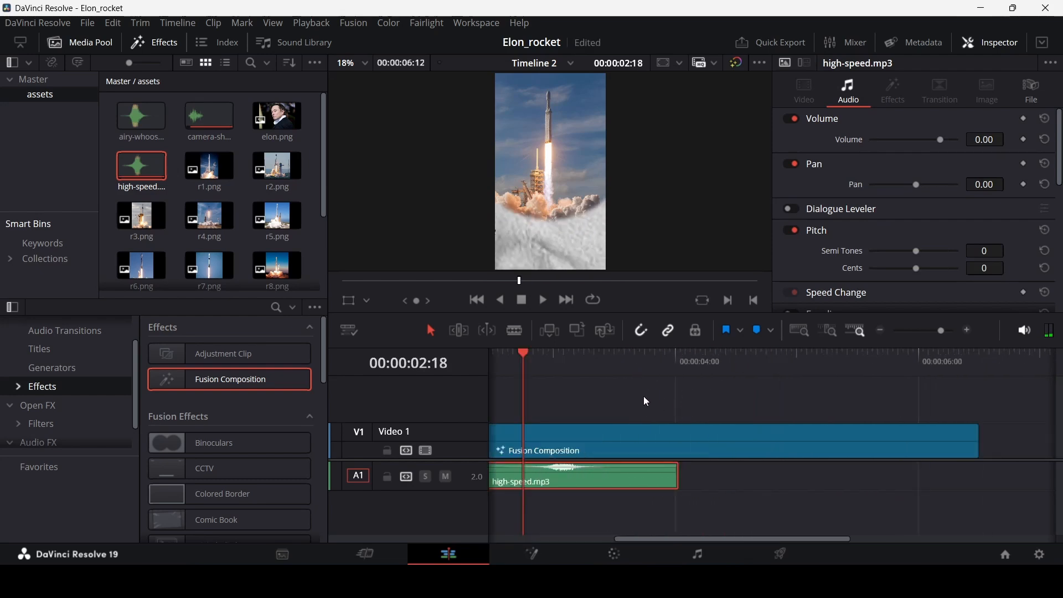
{"action": "scroll", "coordinate": [643, 396], "scroll_direction": "left", "scroll_amount": 2}
{"action": "left_click_drag", "start_coordinate": [610, 366], "coordinate": [600, 364]}
{"action": "key", "text": "space"}
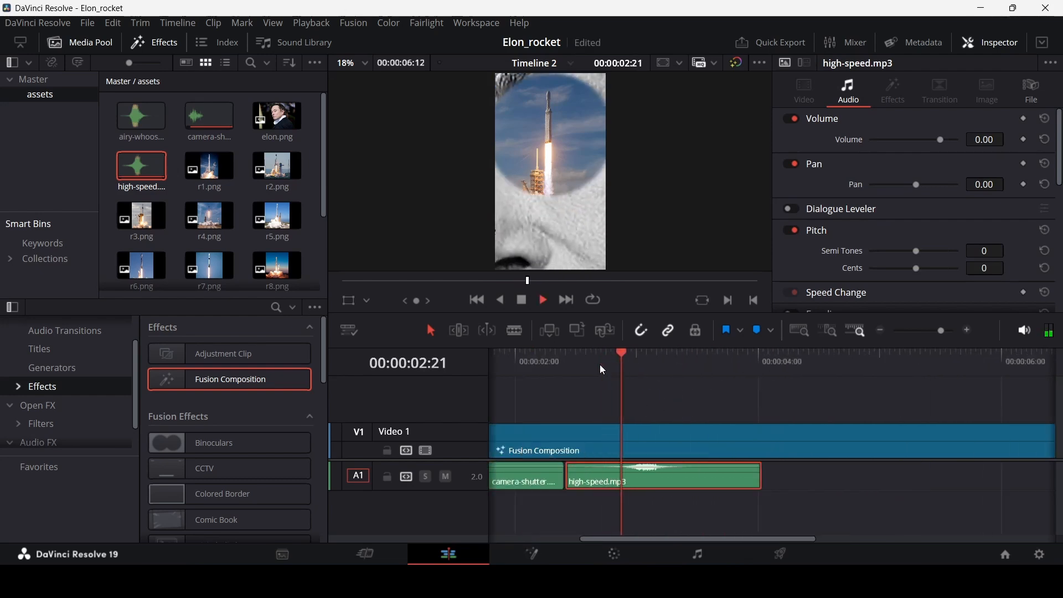
- Replay the zoom-out from the eye to check how the high-speed.mp3 sound lines up with it
{"action": "left_click", "coordinate": [560, 364]}
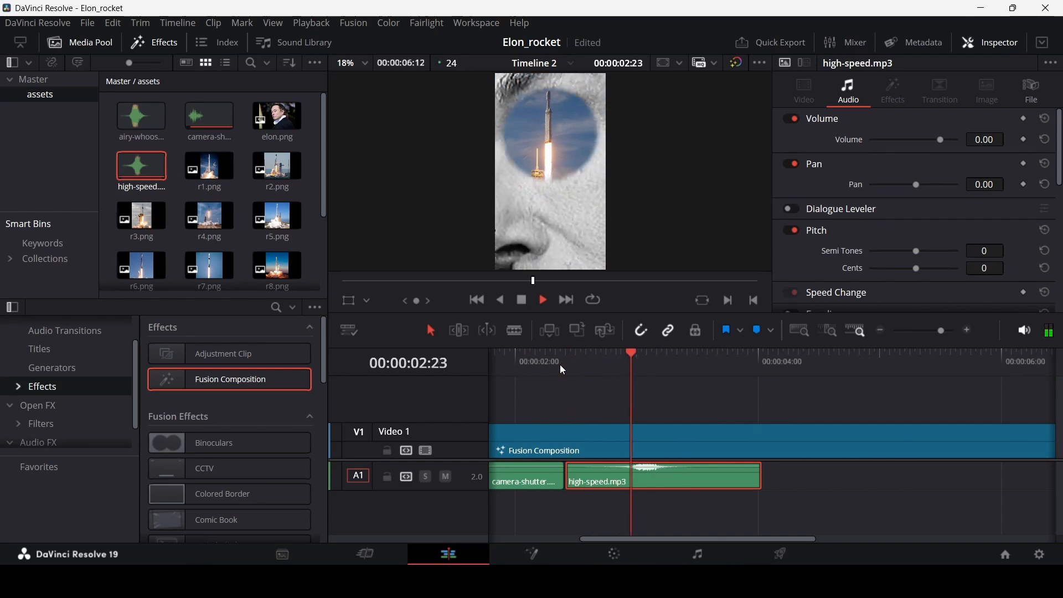
{"action": "key", "text": "space"}
{"action": "left_click_drag", "start_coordinate": [617, 360], "coordinate": [564, 357]}
{"action": "key", "text": "space"}
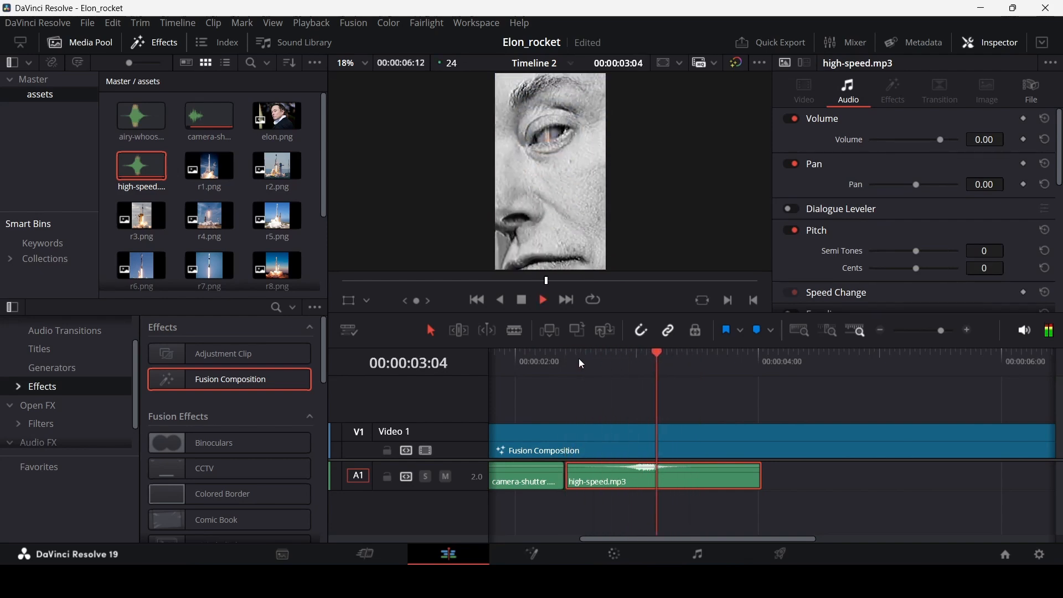
{"action": "scroll", "coordinate": [591, 376], "scroll_direction": "down", "scroll_amount": 2}
{"action": "key", "text": "space"}
- Place airy-whoosh-intense.mp3 on Audio 1 at about 00:00:04:01 and play it against the SpaceX reveal
{"action": "left_click", "coordinate": [772, 360]}
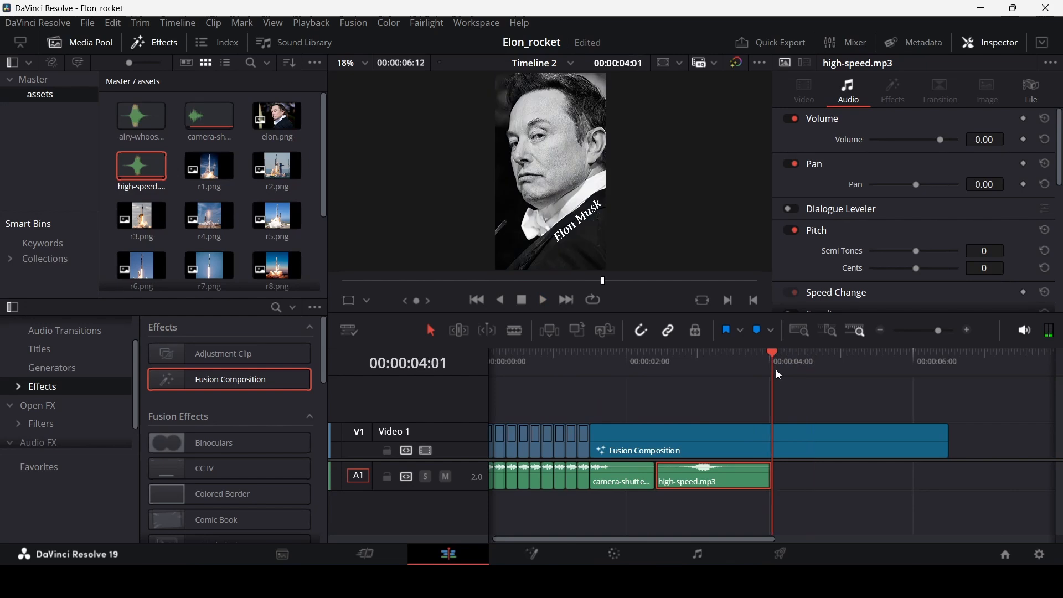
{"action": "left_click_drag", "start_coordinate": [141, 121], "coordinate": [812, 474]}
{"action": "left_click_drag", "start_coordinate": [850, 477], "coordinate": [816, 476]}
{"action": "key", "text": "space"}
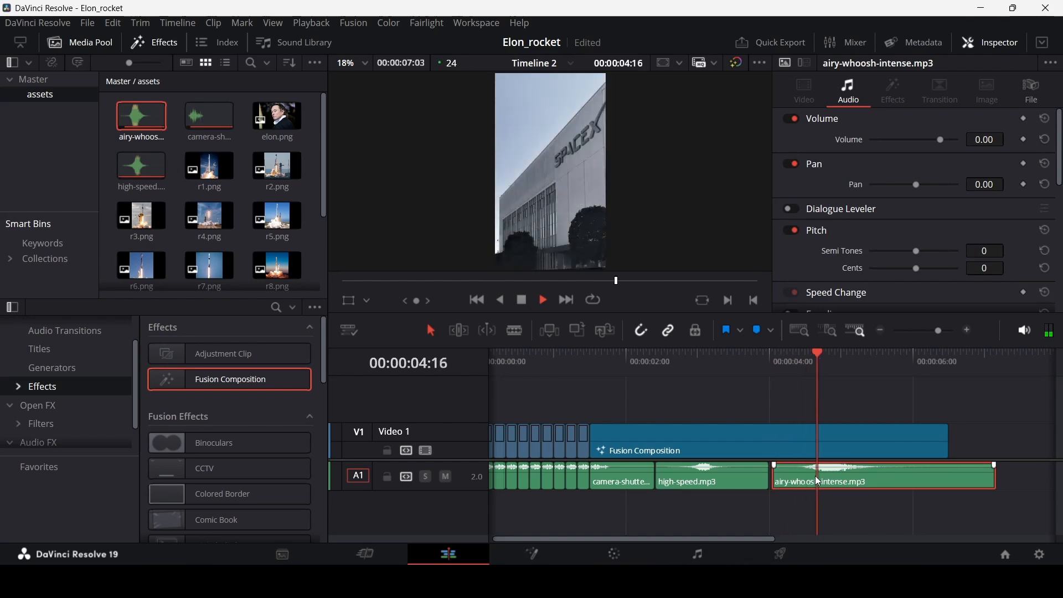
{"action": "left_click", "coordinate": [788, 366]}
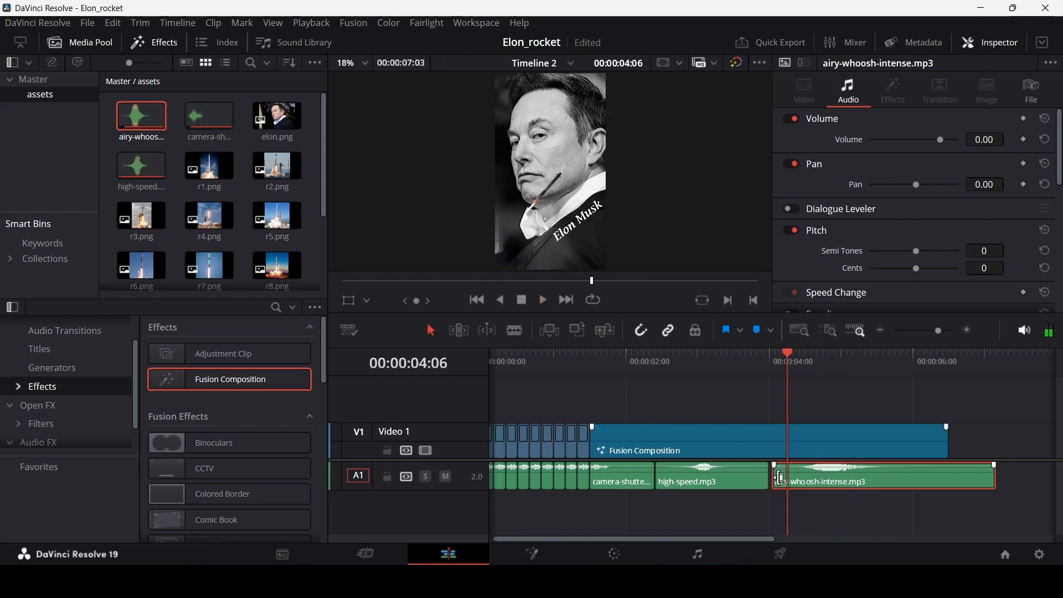
- Try different start trims on the airy-whoosh-intense.mp3 clip placed against high-speed.mp3, playing each from about 00:00:04:00
{"action": "left_click_drag", "start_coordinate": [838, 485], "coordinate": [820, 486]}
{"action": "left_click", "coordinate": [772, 367]}
{"action": "key", "text": "space"}
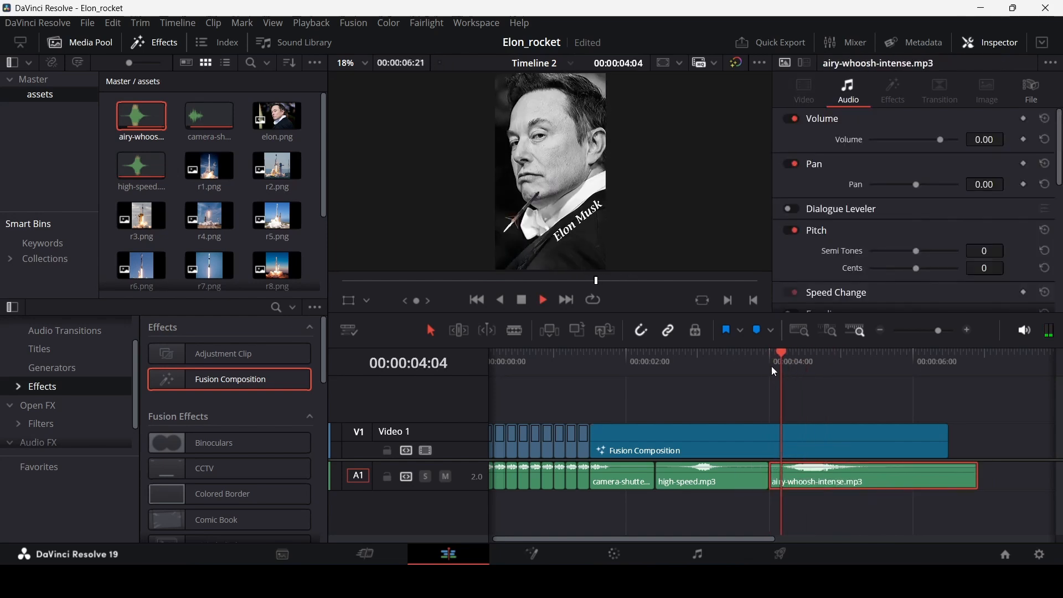
{"action": "left_click_drag", "start_coordinate": [772, 367], "coordinate": [819, 366]}
{"action": "left_click_drag", "start_coordinate": [820, 482], "coordinate": [771, 480]}
{"action": "left_click", "coordinate": [773, 364]}
{"action": "left_click", "coordinate": [803, 402]}
{"action": "key", "text": "space"}
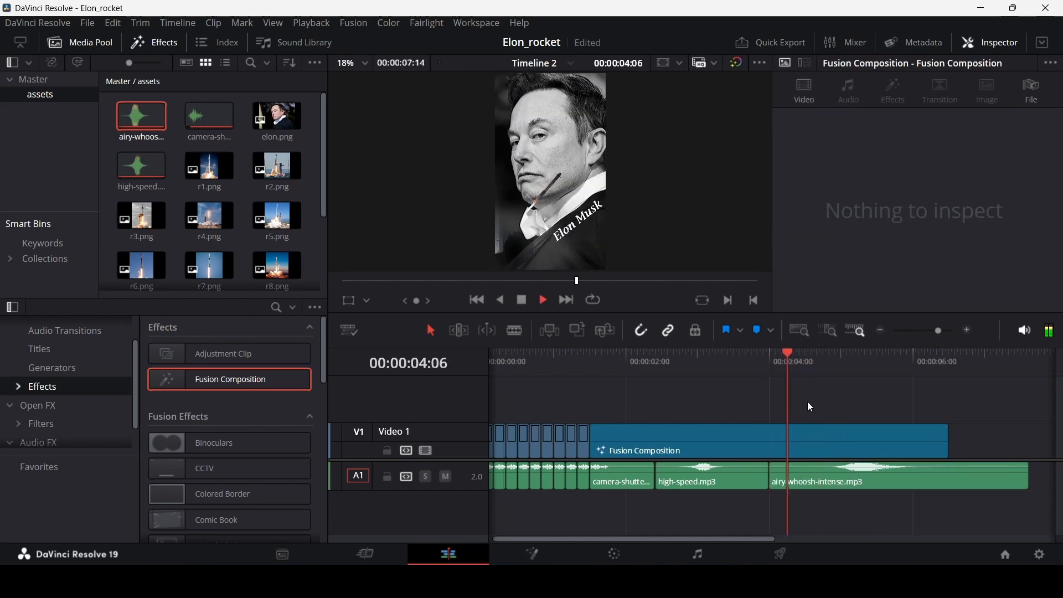
- Trim the quiet start off airy-whoosh-intense.mp3, shift the clip to start at about 00:00:04:03, and play the reveal
{"action": "key", "text": "space"}
{"action": "mouse_move", "coordinate": [779, 365]}
{"action": "left_mouse_down"}
{"action": "mouse_move", "coordinate": [789, 364]}
{"action": "mouse_move", "coordinate": [778, 367]}
{"action": "left_mouse_up"}
{"action": "left_click_drag", "start_coordinate": [783, 470], "coordinate": [840, 476]}
{"action": "left_click_drag", "start_coordinate": [861, 481], "coordinate": [809, 482]}
{"action": "key", "text": "space"}
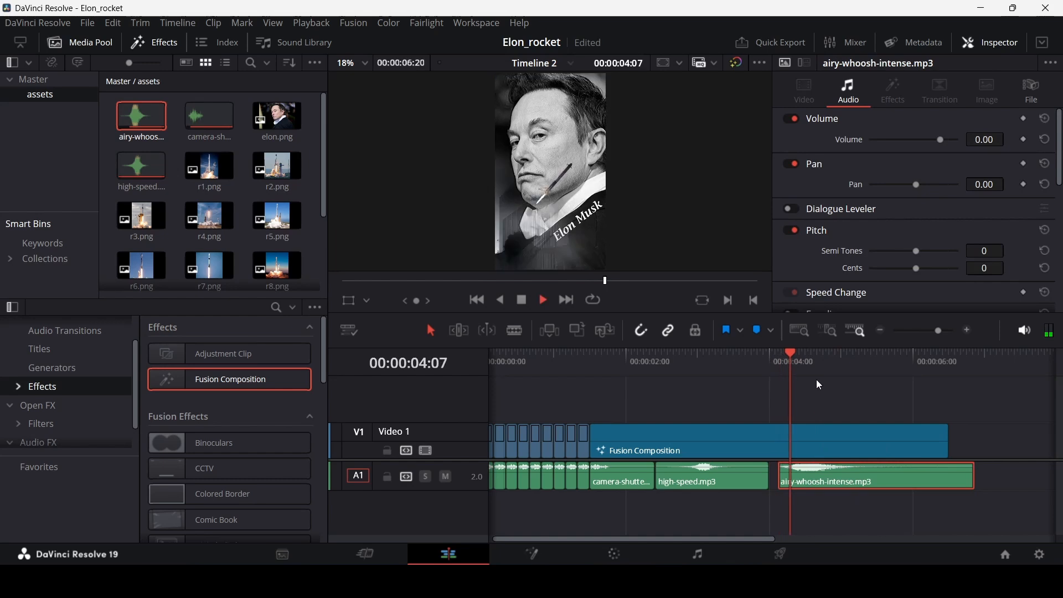
{"action": "left_click", "coordinate": [778, 361]}
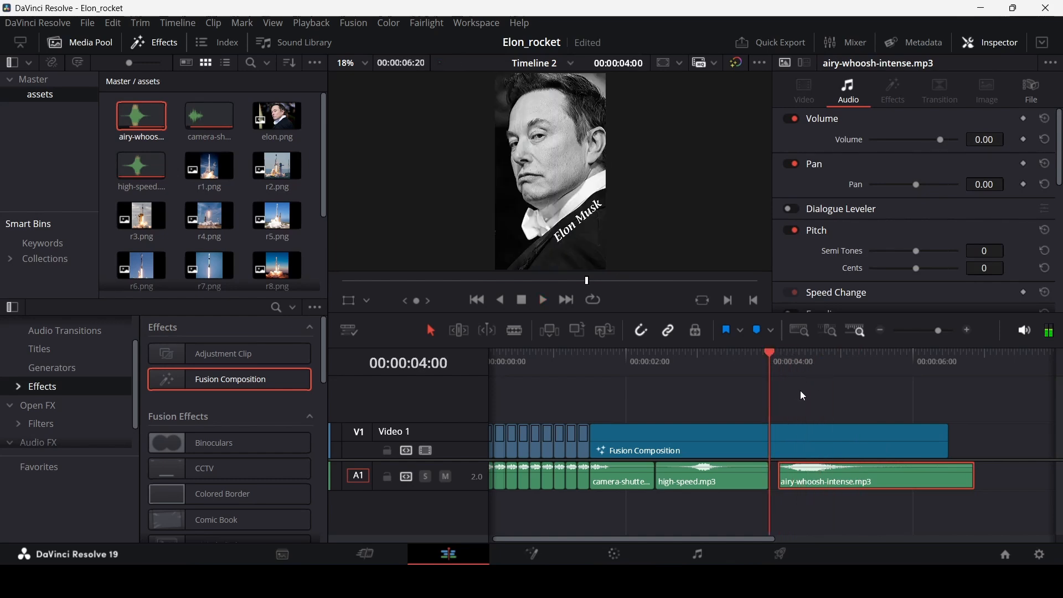
{"action": "left_click", "coordinate": [804, 393]}
{"action": "key", "text": "space"}
{"action": "left_click", "coordinate": [793, 362]}
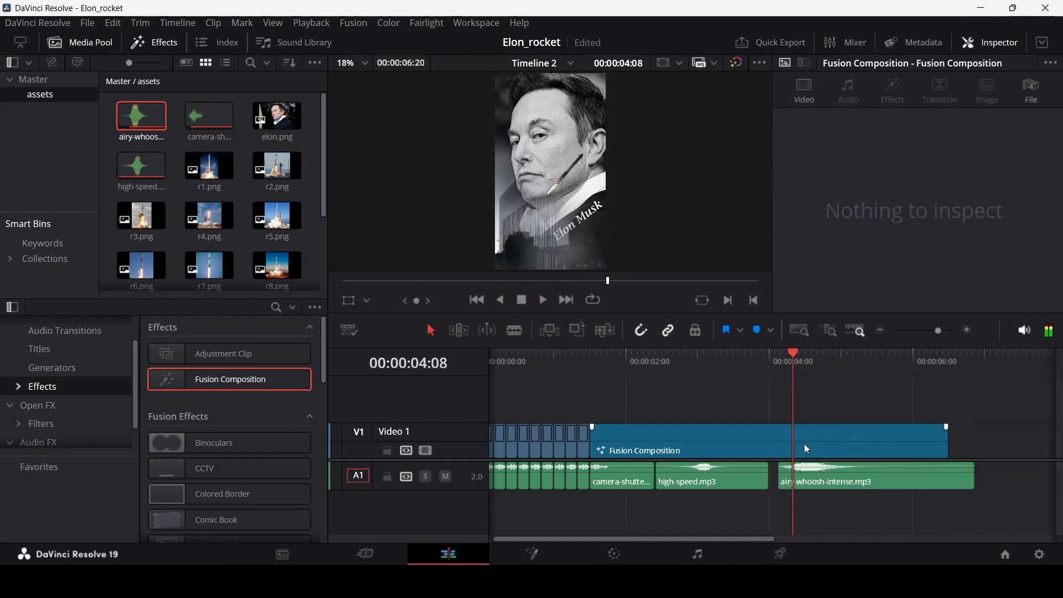
- Move airy-whoosh-intense.mp3 against the end of high-speed.mp3, play the reveal, and trim the sound's end to about the Fusion Composition's end
{"action": "left_click_drag", "start_coordinate": [813, 479], "coordinate": [805, 481]}
{"action": "left_click", "coordinate": [802, 398]}
{"action": "key", "text": "space"}
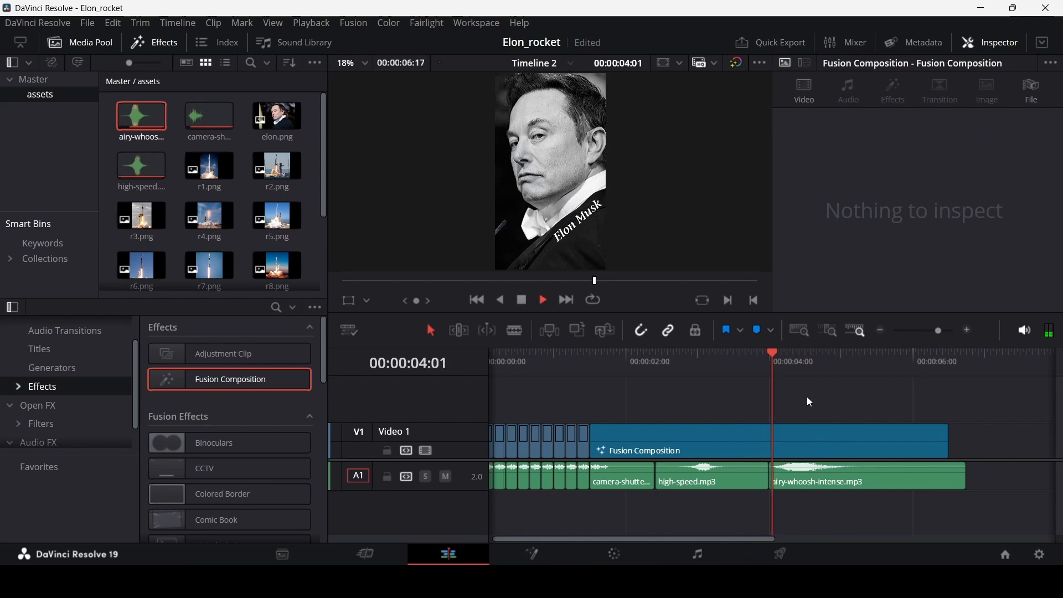
{"action": "key", "text": "space"}
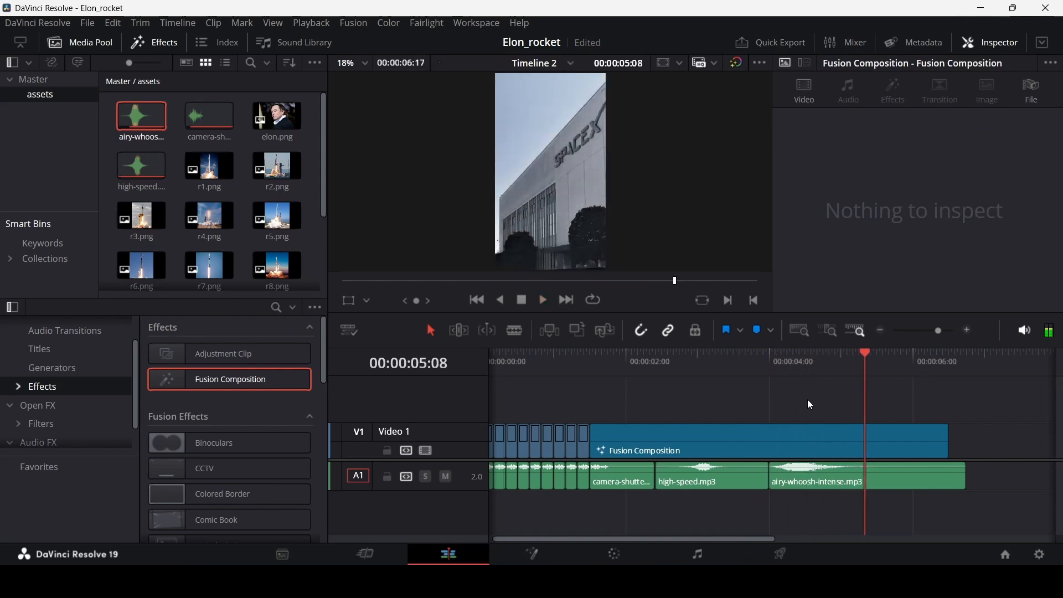
{"action": "left_click_drag", "start_coordinate": [960, 478], "coordinate": [951, 477]}
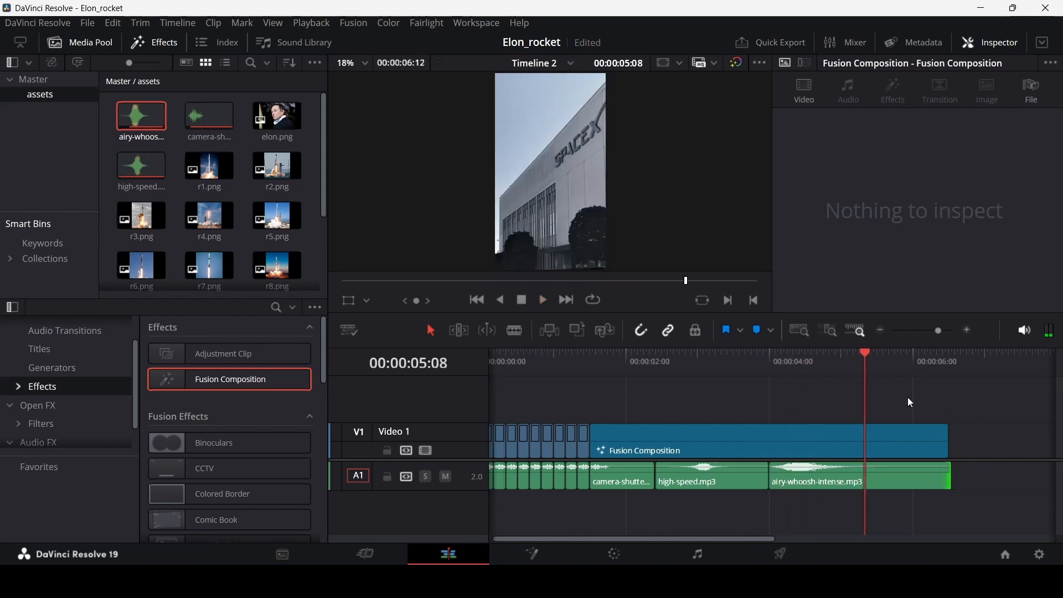
- Review the timeline from the rocket images through the zoom-out and SpaceX reveal with the added sounds
{"action": "left_click", "coordinate": [627, 366]}
{"action": "key", "text": "ctrl+minus"}
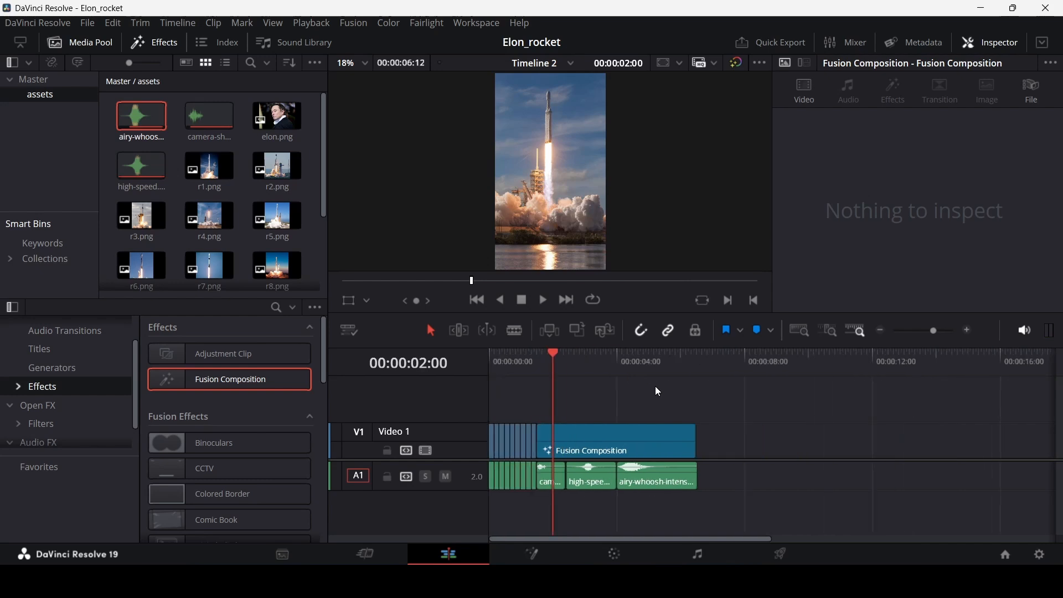
{"action": "left_click", "coordinate": [490, 370]}
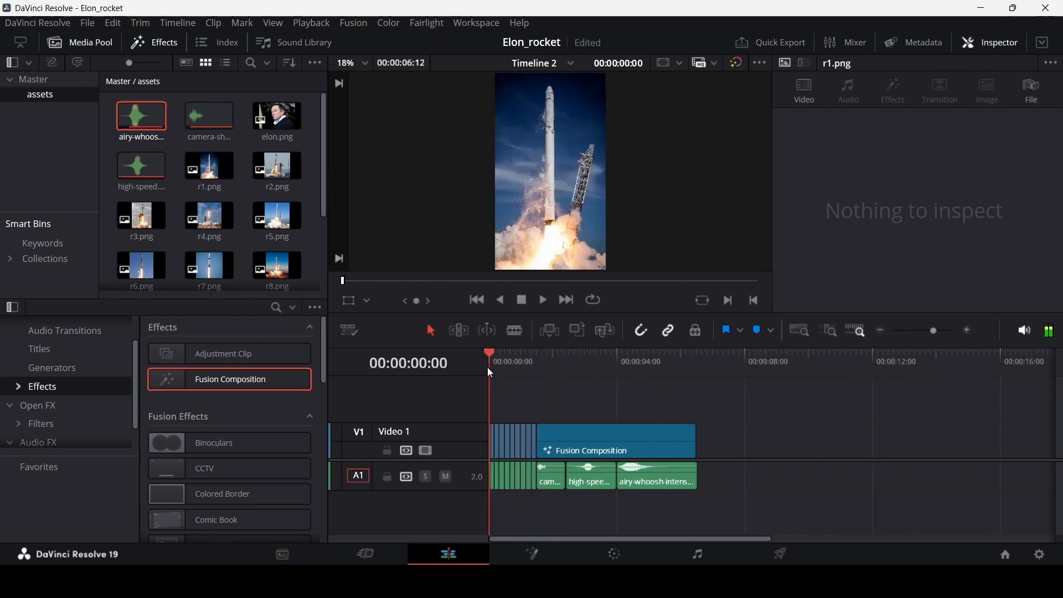
{"action": "left_click", "coordinate": [537, 367]}
{"action": "left_click", "coordinate": [587, 362]}
{"action": "left_click", "coordinate": [575, 360]}
{"action": "key", "text": "space"}
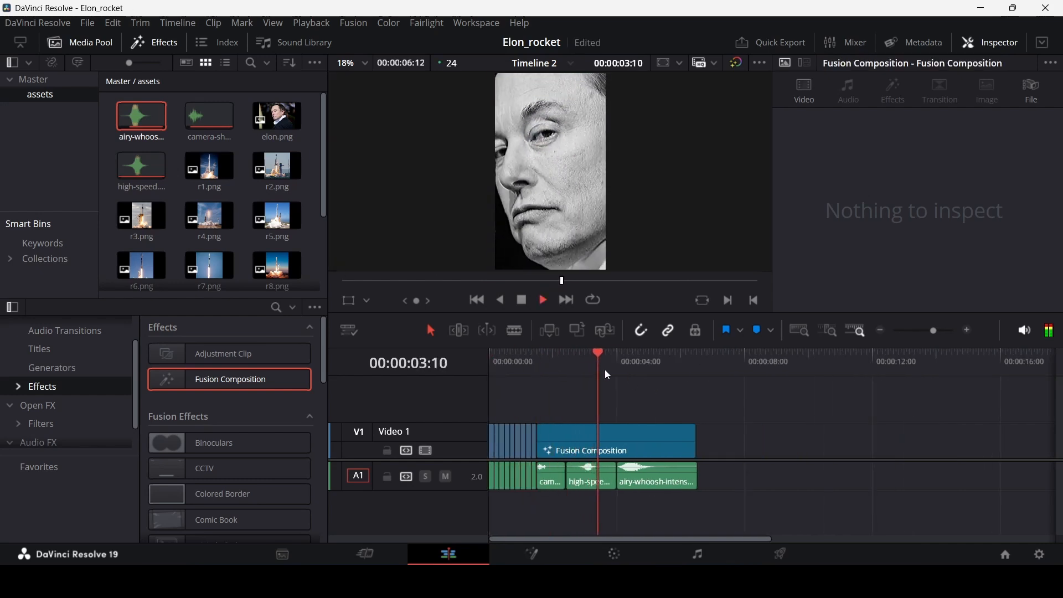
{"action": "key", "text": "space"}
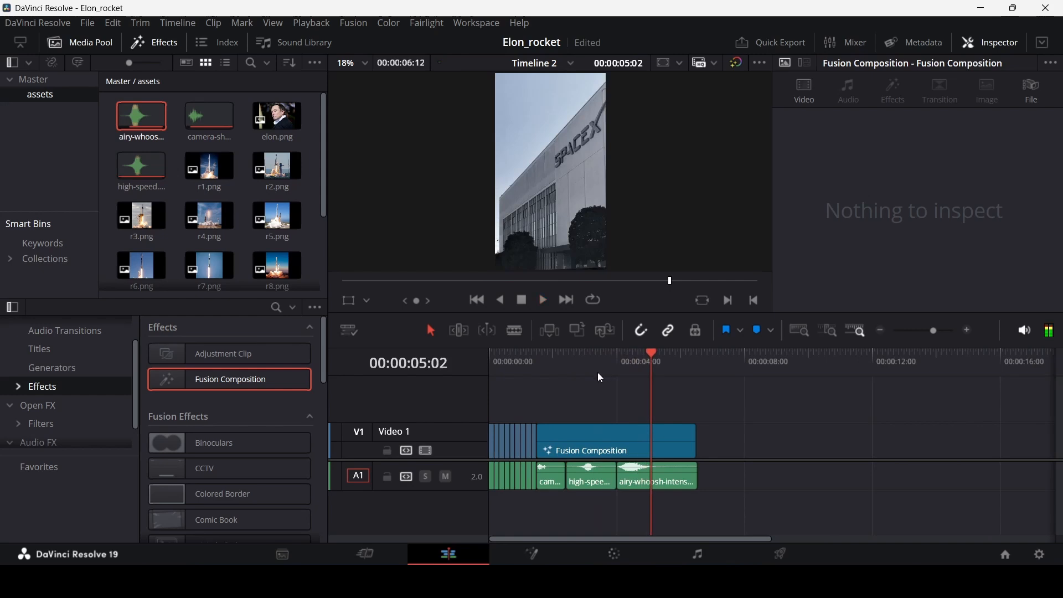
- Add a Fusion Composition on Video 2 at the timeline start and trim it to the end of the last camera-shutter.mp3 clip
{"action": "left_click", "coordinate": [490, 361]}
{"action": "key", "text": "ctrl+="}
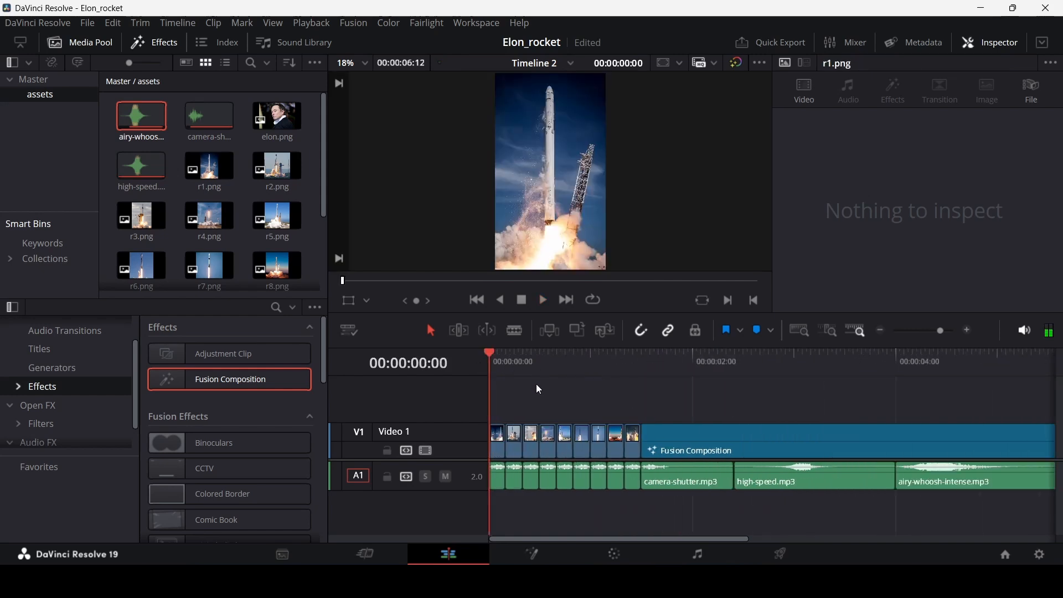
{"action": "left_click_drag", "start_coordinate": [241, 383], "coordinate": [563, 418]}
{"action": "left_click_drag", "start_coordinate": [983, 407], "coordinate": [735, 408]}
- Disable the Video 2 track and scrub the rocket images beneath it up to 00:00:02:10
{"action": "left_click", "coordinate": [661, 363]}
{"action": "left_click_drag", "start_coordinate": [663, 366], "coordinate": [516, 381]}
{"action": "right_click", "coordinate": [529, 395]}
{"action": "left_click", "coordinate": [633, 414]}
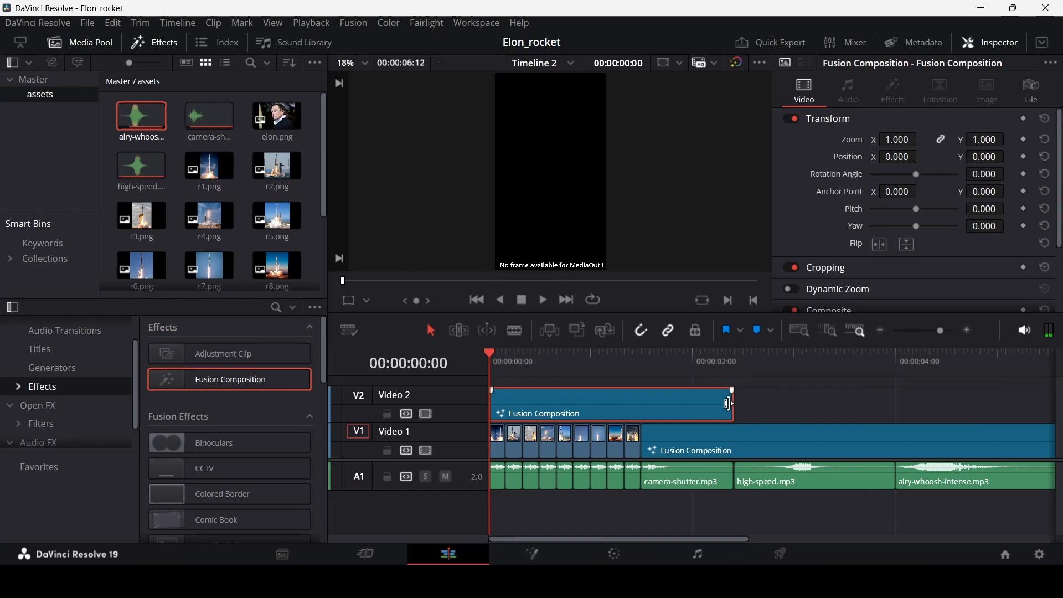
{"action": "left_click", "coordinate": [427, 413]}
{"action": "left_click_drag", "start_coordinate": [634, 366], "coordinate": [738, 379]}
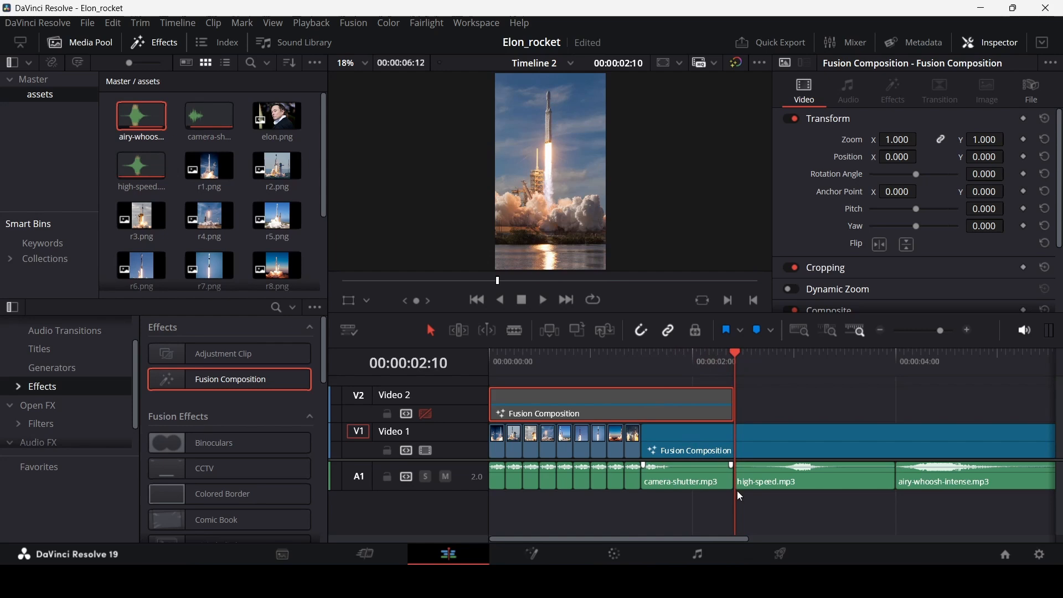
- Re-enable the Video 2 track and open its Fusion Composition clip in the Fusion page
{"action": "left_click", "coordinate": [426, 415]}
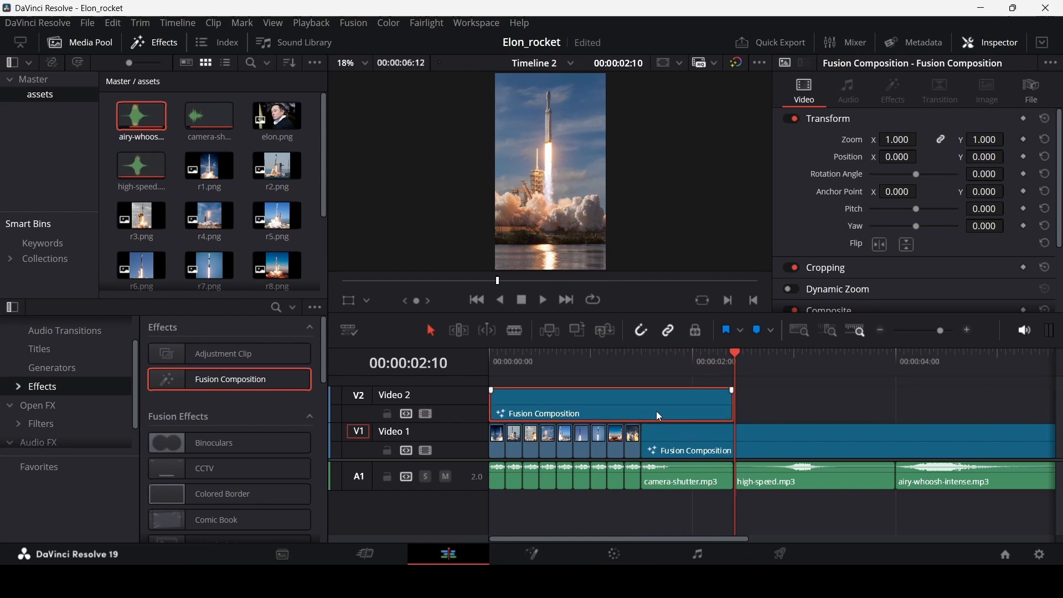
{"action": "left_click", "coordinate": [732, 404]}
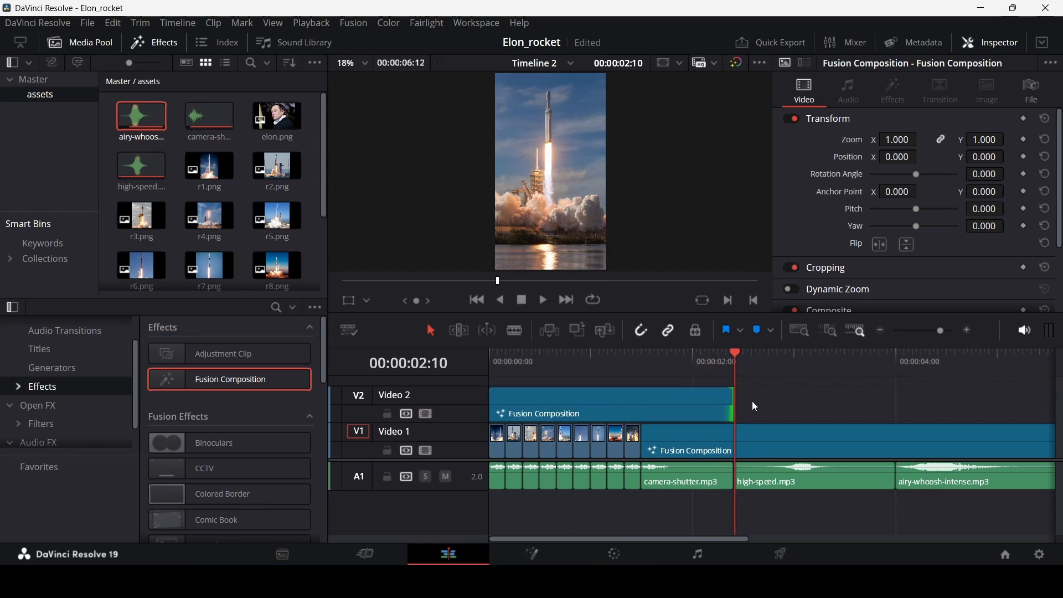
{"action": "right_click", "coordinate": [657, 410]}
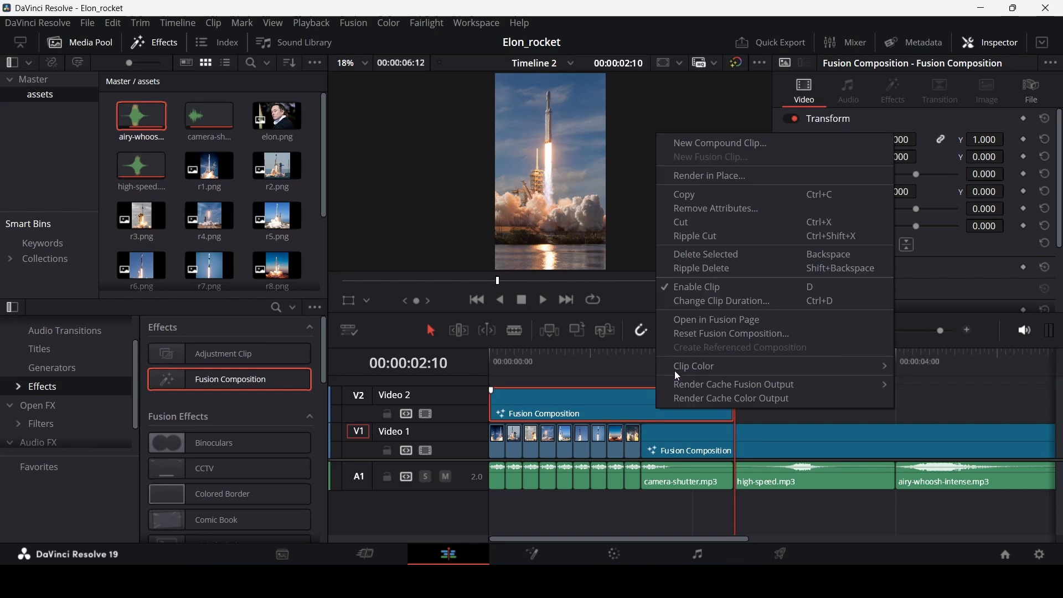
{"action": "left_click", "coordinate": [695, 320]}
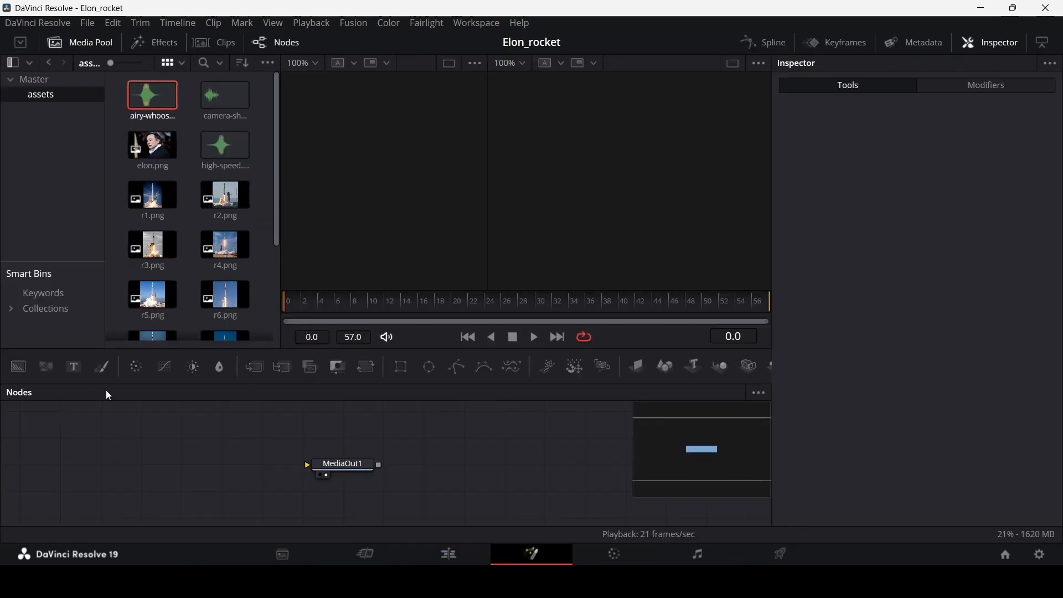
- Add a Text node connected to MediaOut1 and enter "Rocket" and "Launch" on two separate lines
{"action": "left_click_drag", "start_coordinate": [137, 433], "coordinate": [343, 472]}
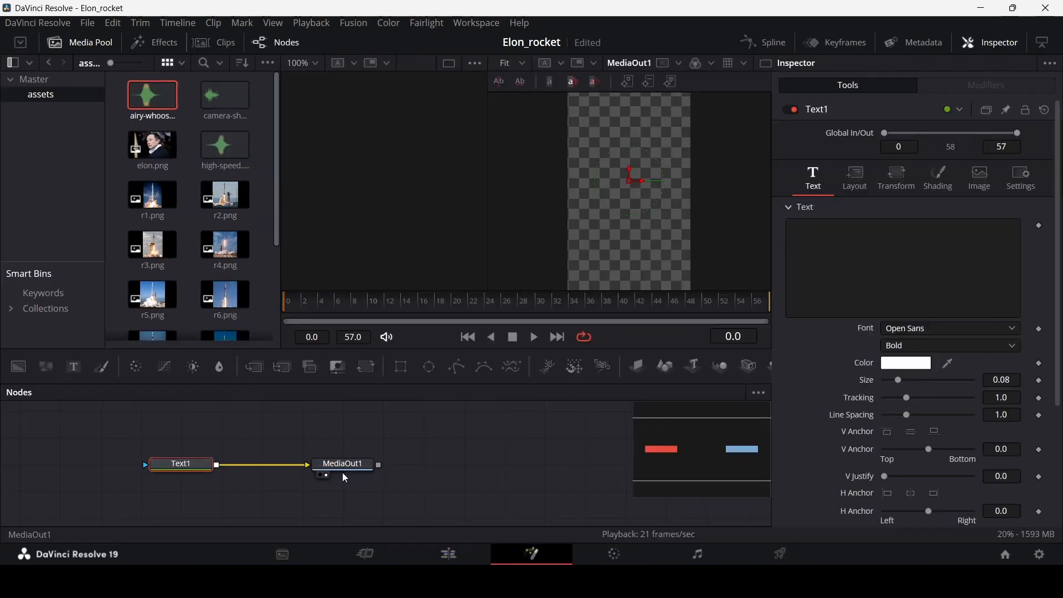
{"action": "left_click", "coordinate": [793, 304]}
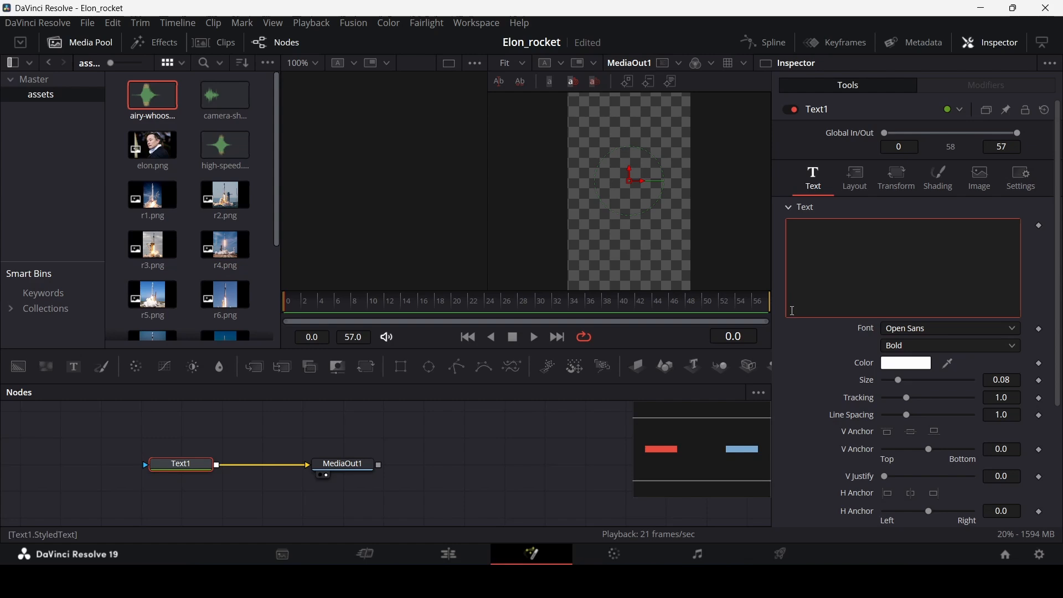
{"action": "type", "text": "Rocket"}
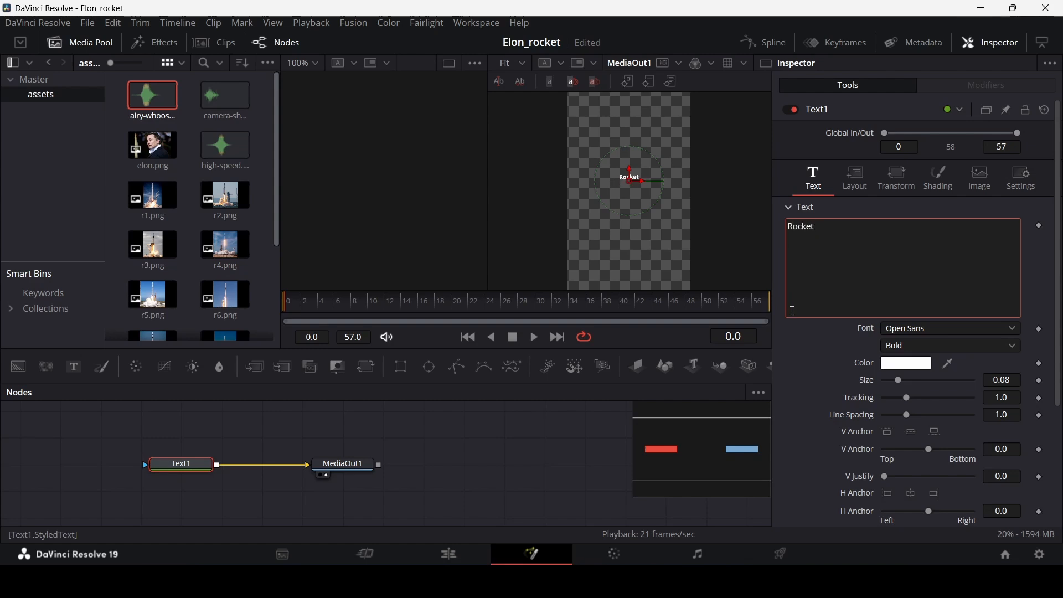
{"action": "key", "text": "Return"}
{"action": "type", "text": "Lau"}
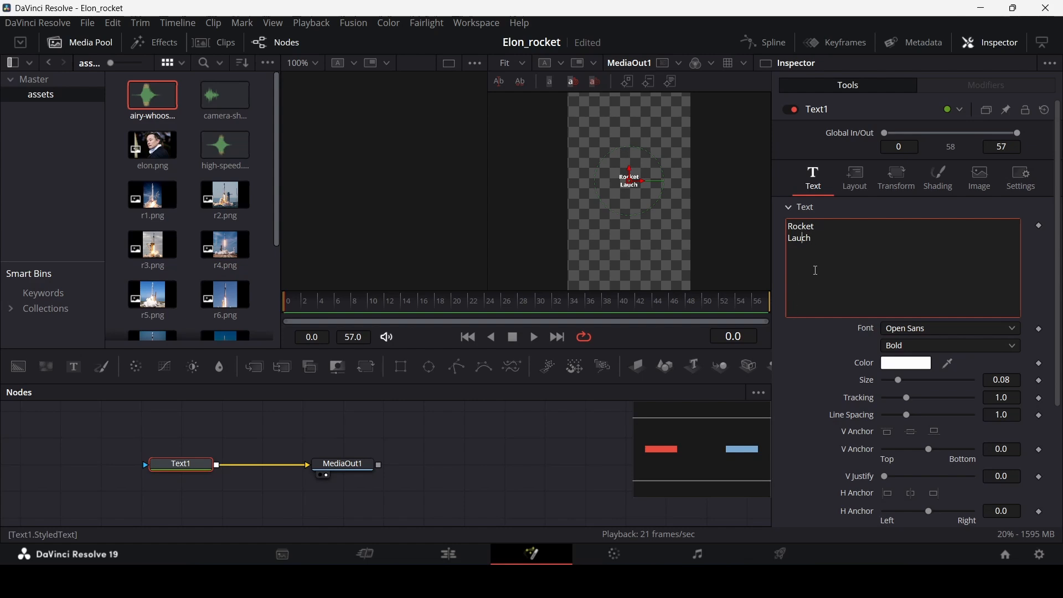
{"action": "type", "text": "n"}
- Set the Rocket Launch text's font to Lucida Bright Italic and its size to about 0.2283
{"action": "left_click_drag", "start_coordinate": [817, 240], "coordinate": [796, 219]}
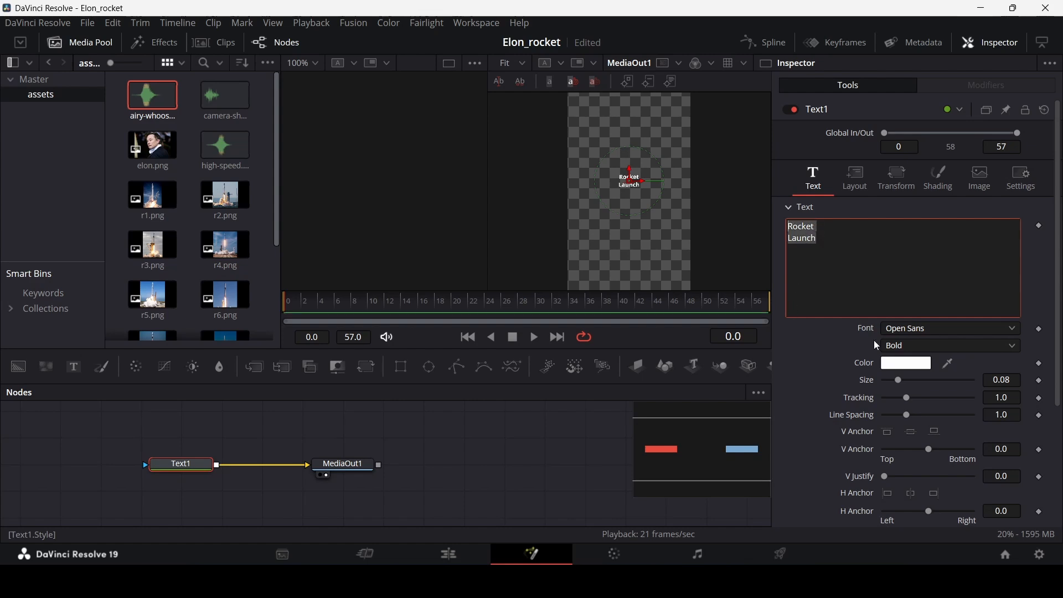
{"action": "left_click", "coordinate": [914, 333]}
{"action": "type", "text": "lu"}
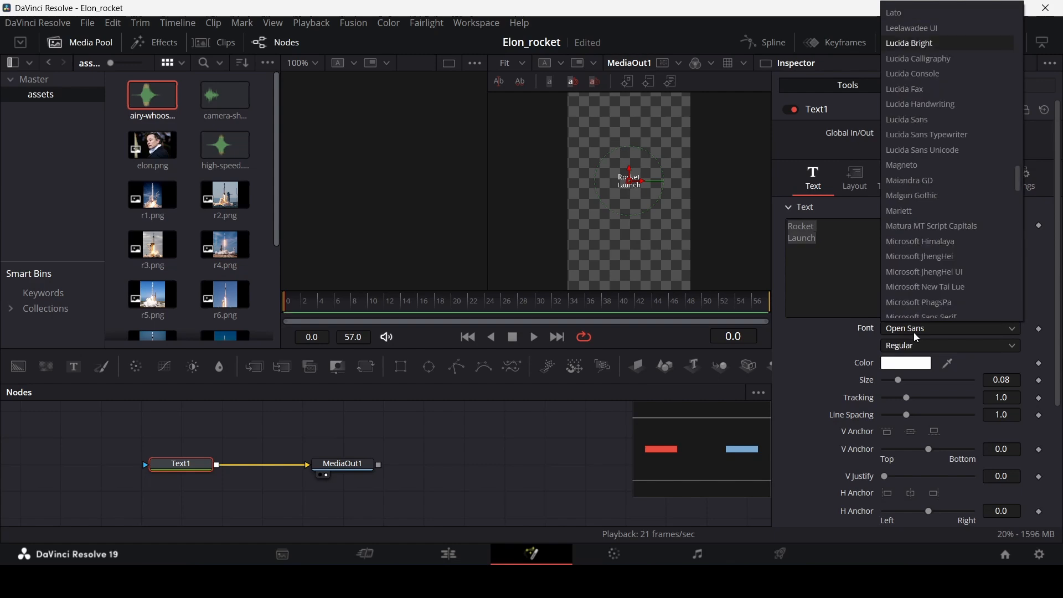
{"action": "key", "text": "Return"}
{"action": "left_click", "coordinate": [920, 346]}
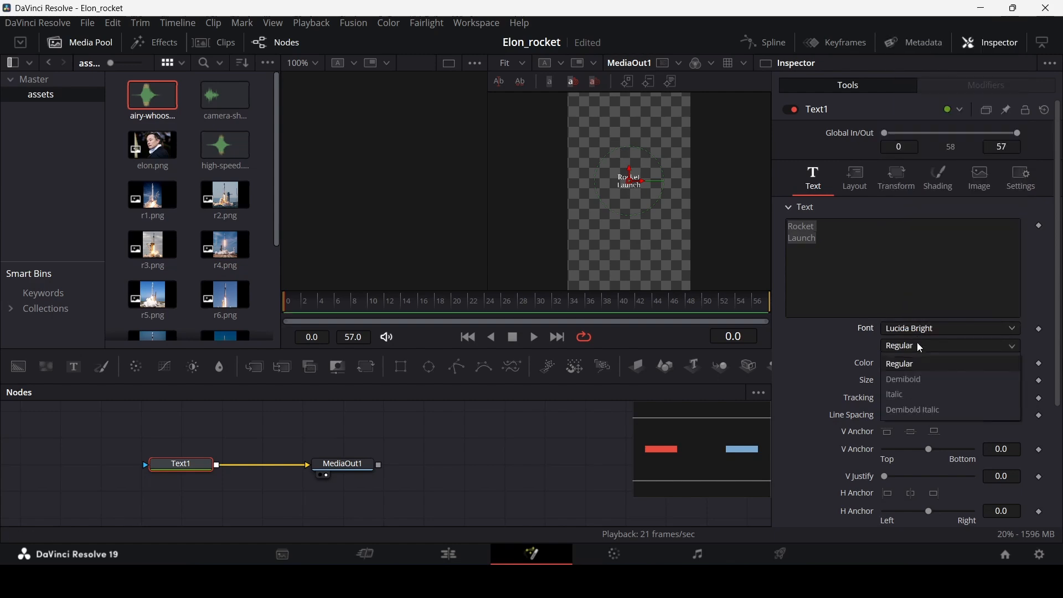
{"action": "left_click", "coordinate": [980, 395]}
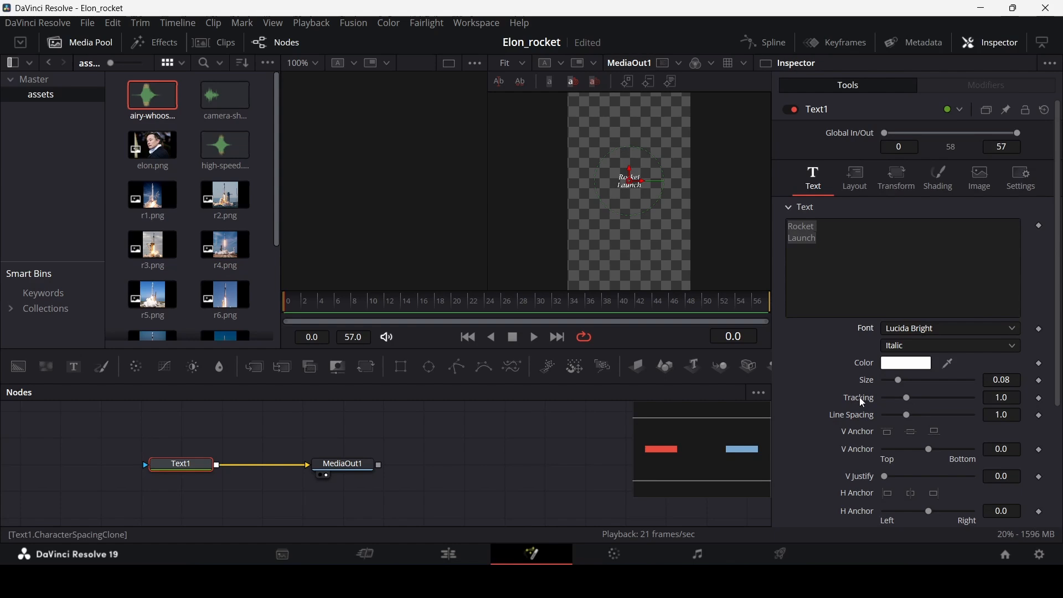
{"action": "left_click_drag", "start_coordinate": [904, 381], "coordinate": [930, 381]}
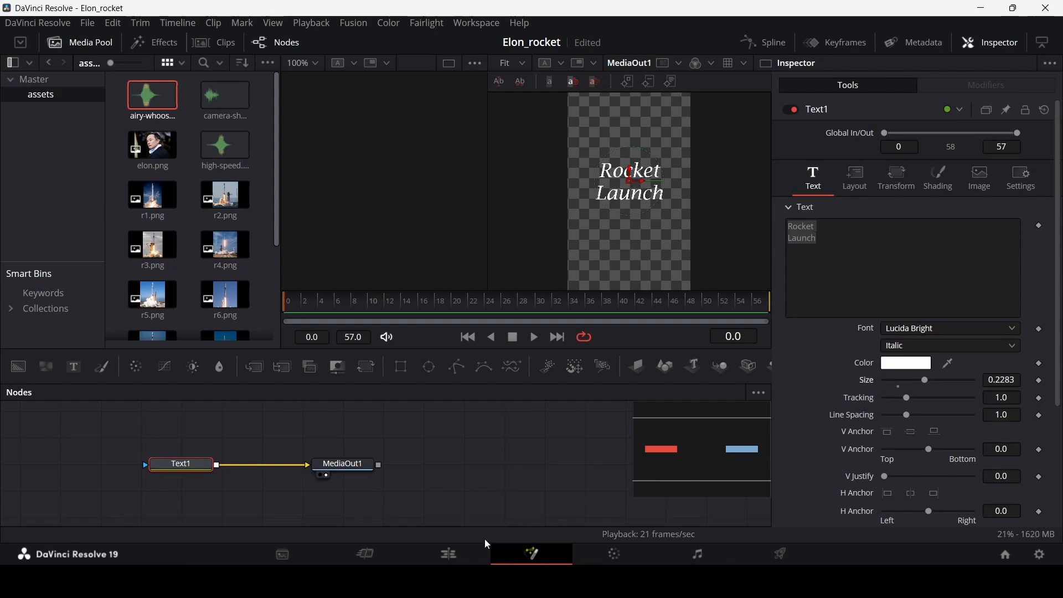
- Apply a Follower modifier to the styled text of the Text1 node
{"action": "right_click", "coordinate": [820, 258]}
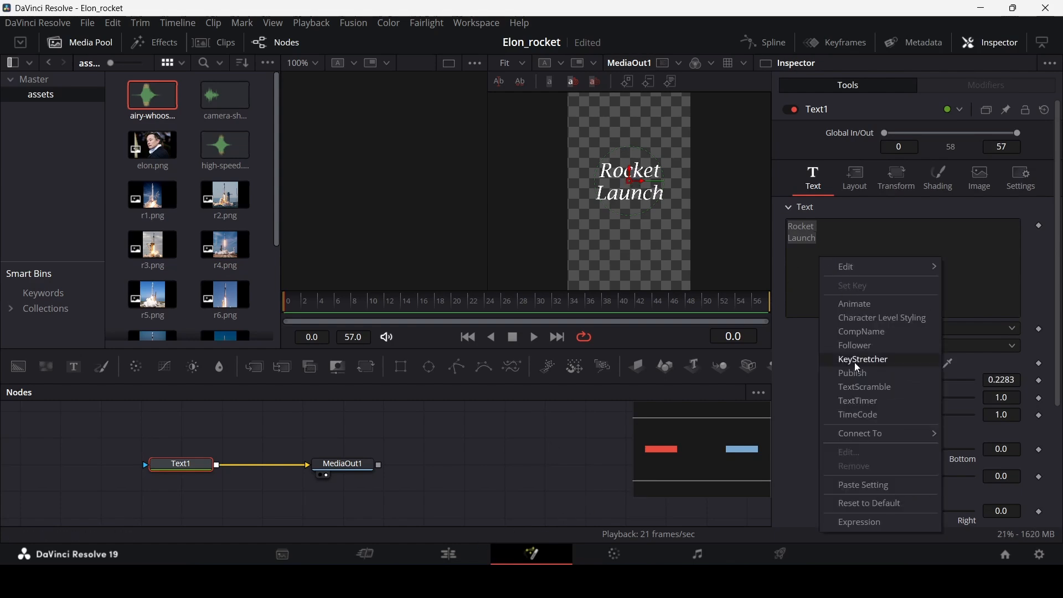
{"action": "left_click", "coordinate": [853, 239]}
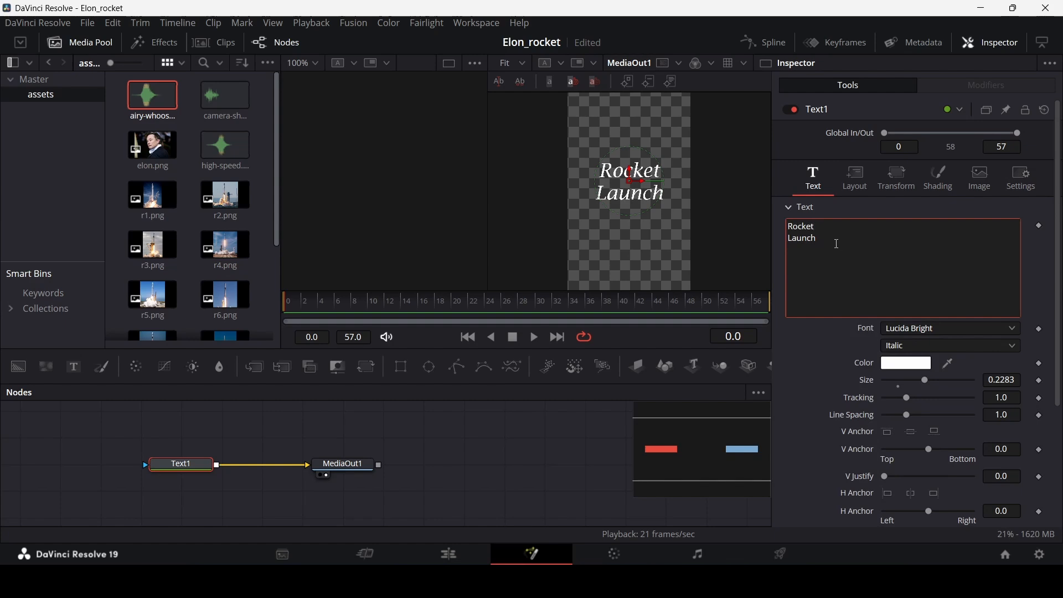
{"action": "right_click", "coordinate": [837, 244]}
{"action": "left_click", "coordinate": [884, 335]}
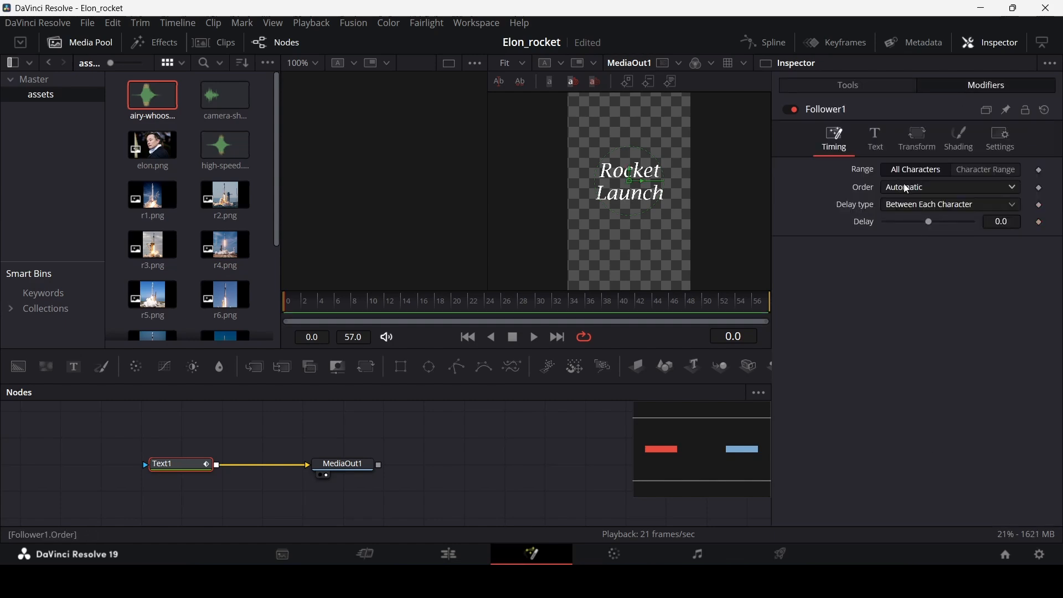
- Set the Follower's order to Random But One by One with a delay of 0.2 between each character
{"action": "left_click", "coordinate": [909, 189]}
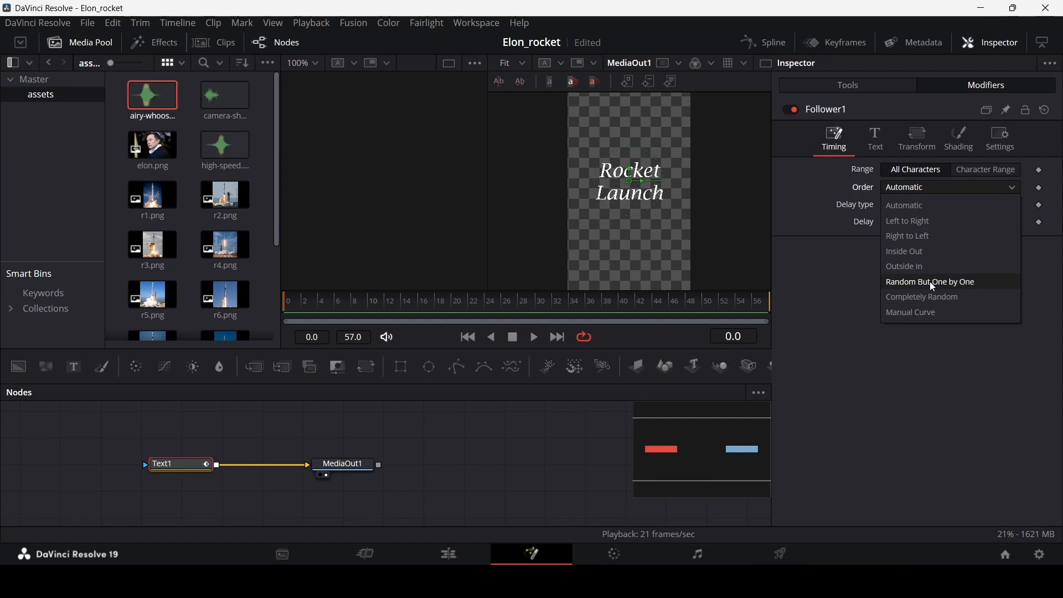
{"action": "left_click", "coordinate": [948, 287]}
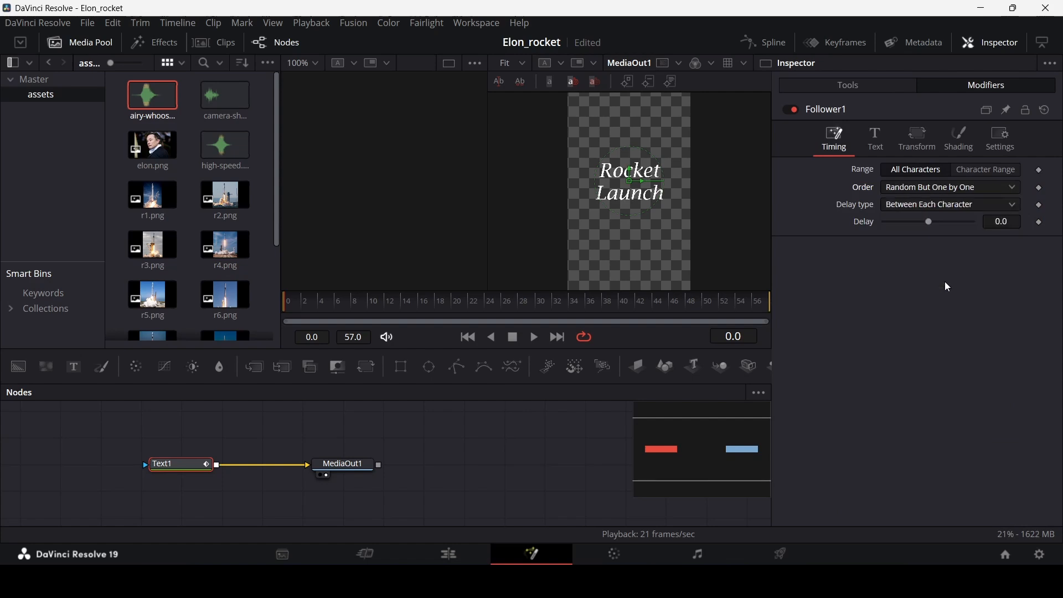
{"action": "left_click", "coordinate": [917, 206]}
{"action": "left_click", "coordinate": [918, 207]}
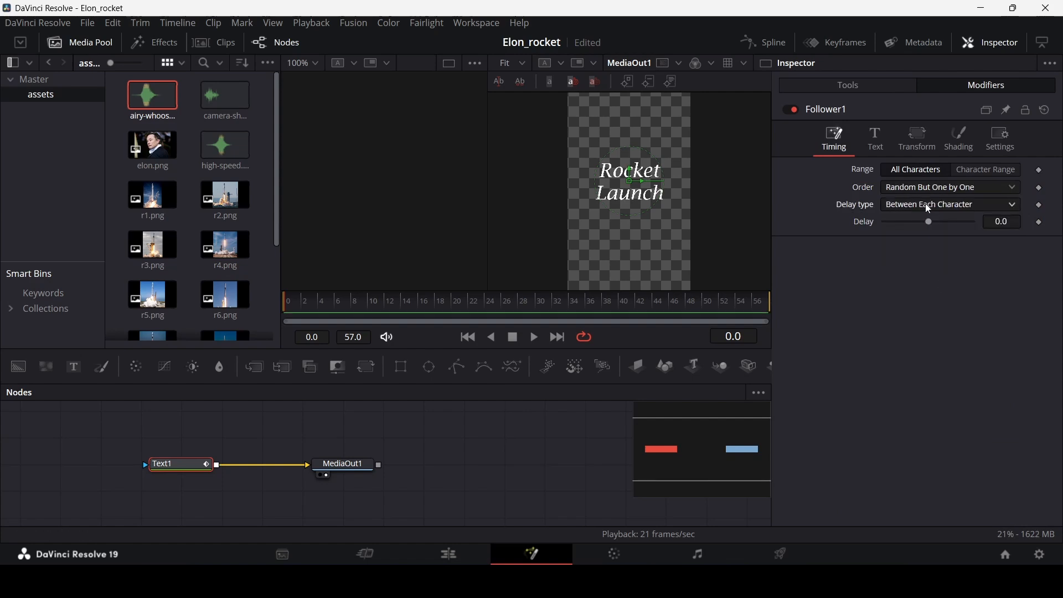
{"action": "left_click", "coordinate": [1000, 223]}
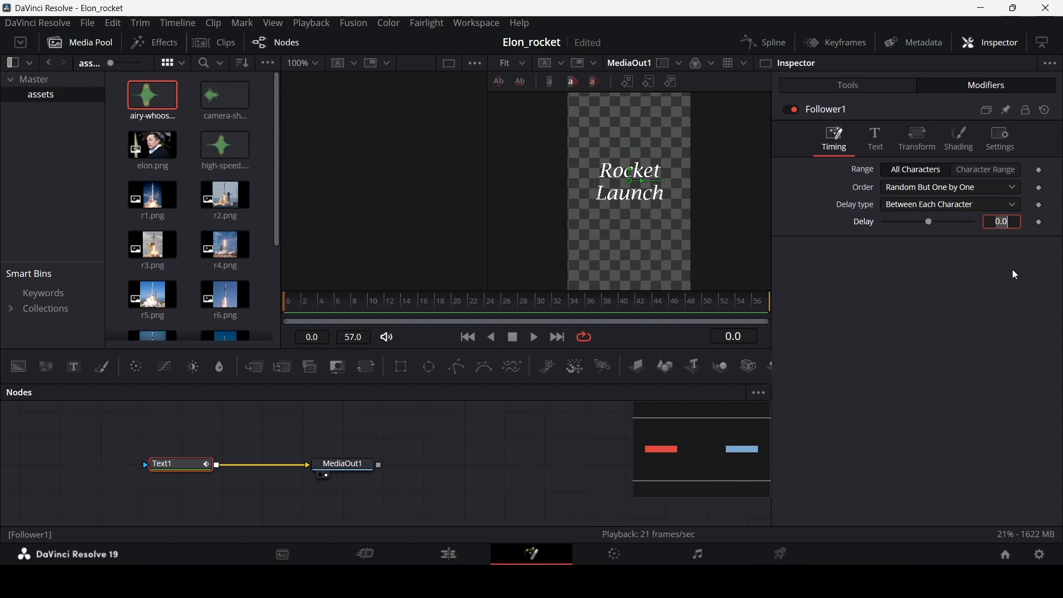
{"action": "type", "text": "0.2"}
{"action": "key", "text": "Return"}
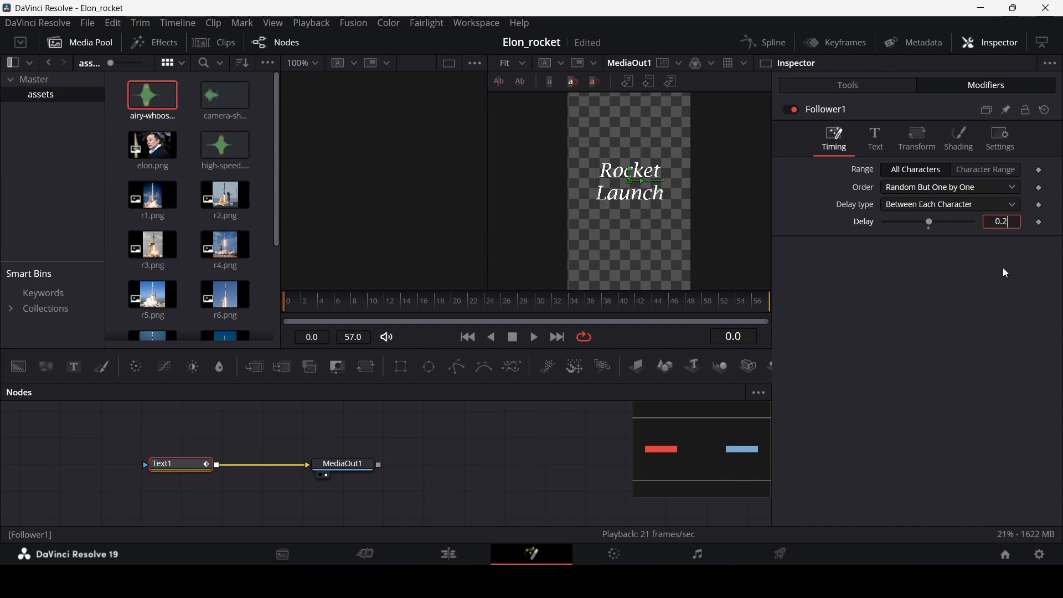
- Keyframe the Follower's character size X and Y from 0.0 at frame 0 to 1.0 at frame 30
{"action": "left_click", "coordinate": [917, 141]}
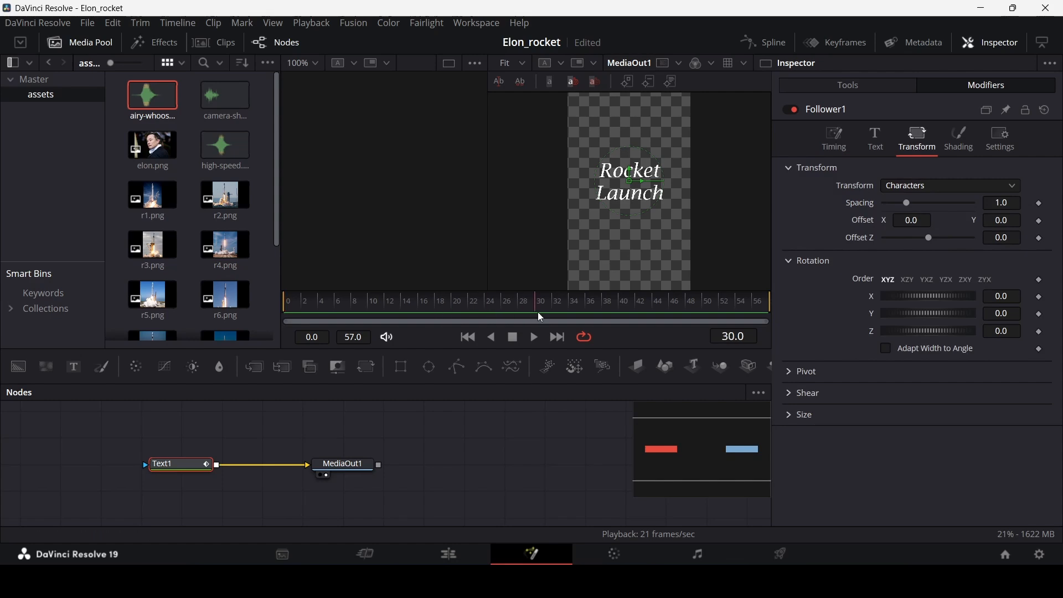
{"action": "left_click", "coordinate": [791, 416]}
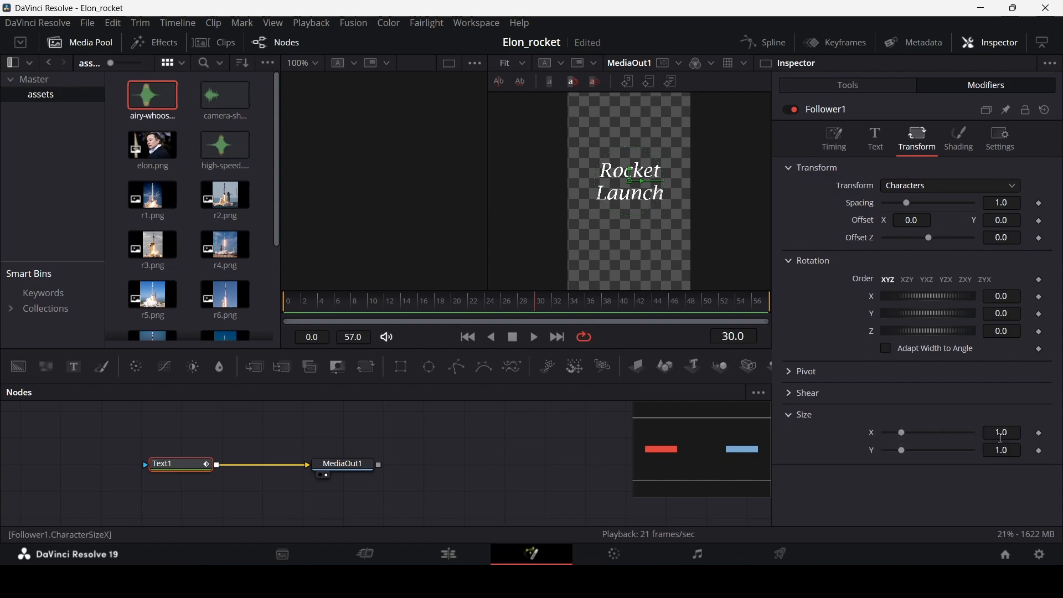
{"action": "left_click", "coordinate": [1040, 433]}
{"action": "left_click", "coordinate": [1040, 451]}
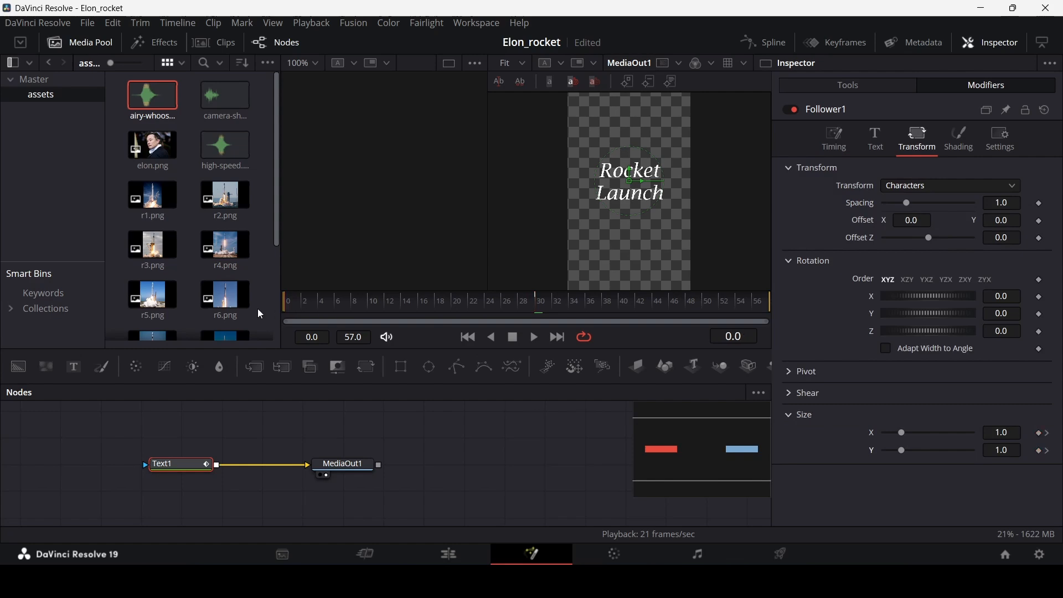
{"action": "left_click_drag", "start_coordinate": [902, 433], "coordinate": [864, 437]}
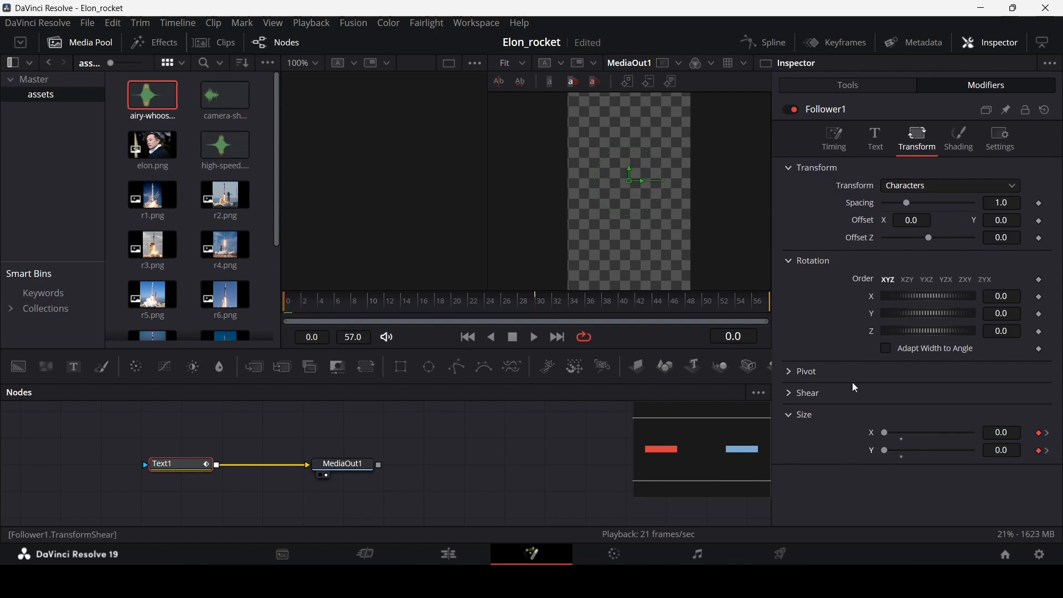
- Play the letter animation in Fusion, then over the rocket images on the Edit page timeline up to 00:00:01:18
{"action": "key", "text": "space"}
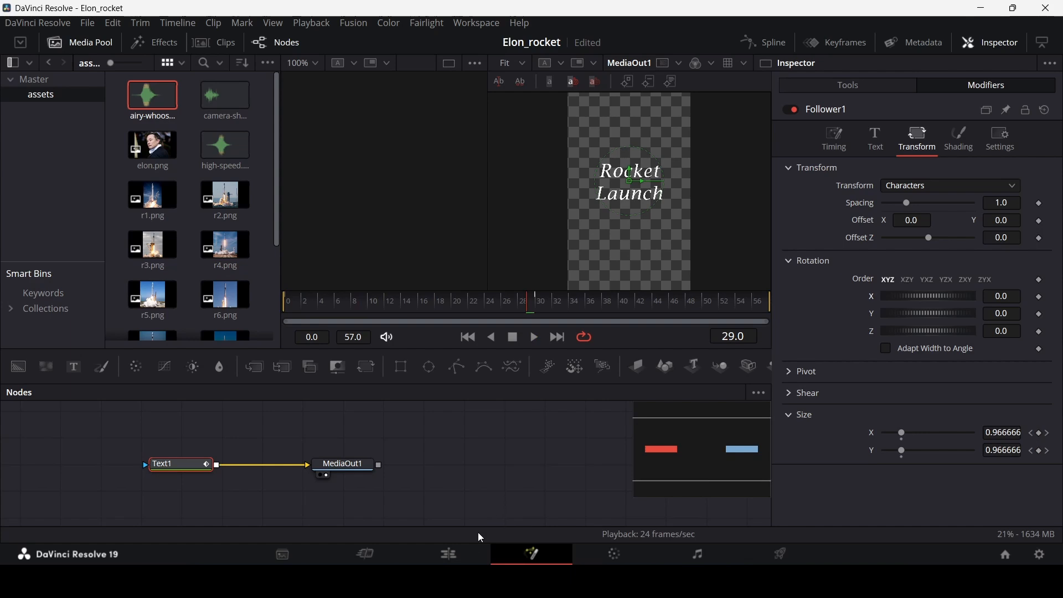
{"action": "left_click", "coordinate": [449, 555]}
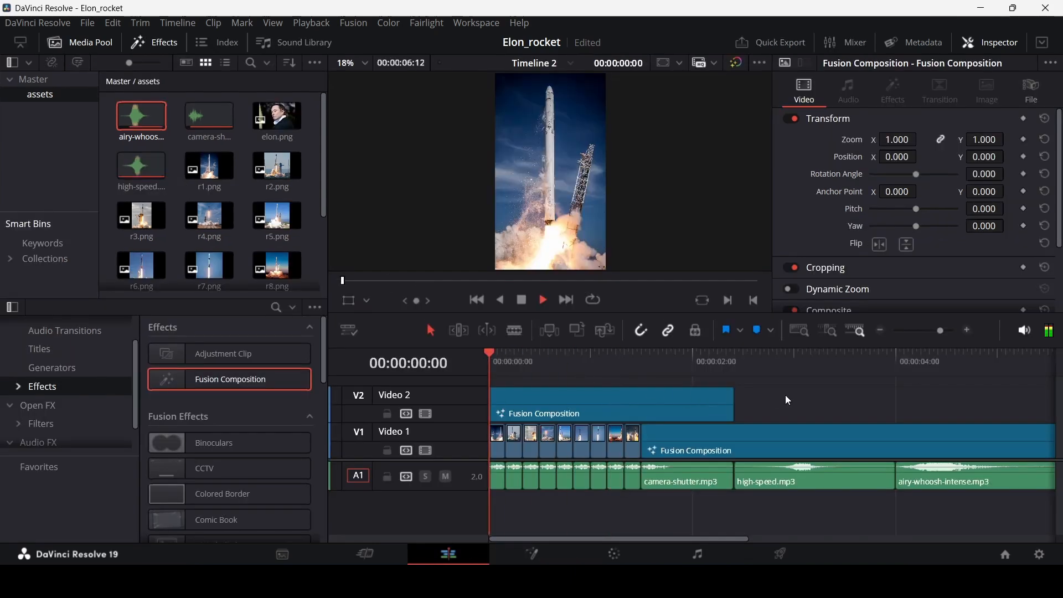
{"action": "key", "text": "space"}
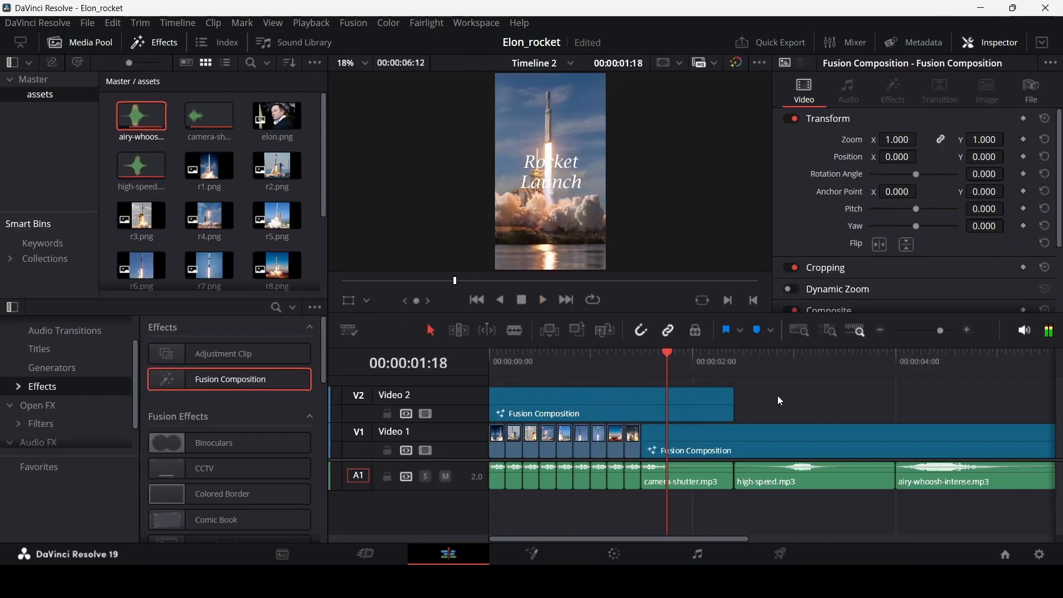
- Lower the Rocket Launch title by setting the Video 2 composition's Position Y to -532
{"action": "left_click", "coordinate": [715, 400]}
{"action": "left_click_drag", "start_coordinate": [986, 157], "coordinate": [1010, 157]}
{"action": "left_click", "coordinate": [784, 401]}
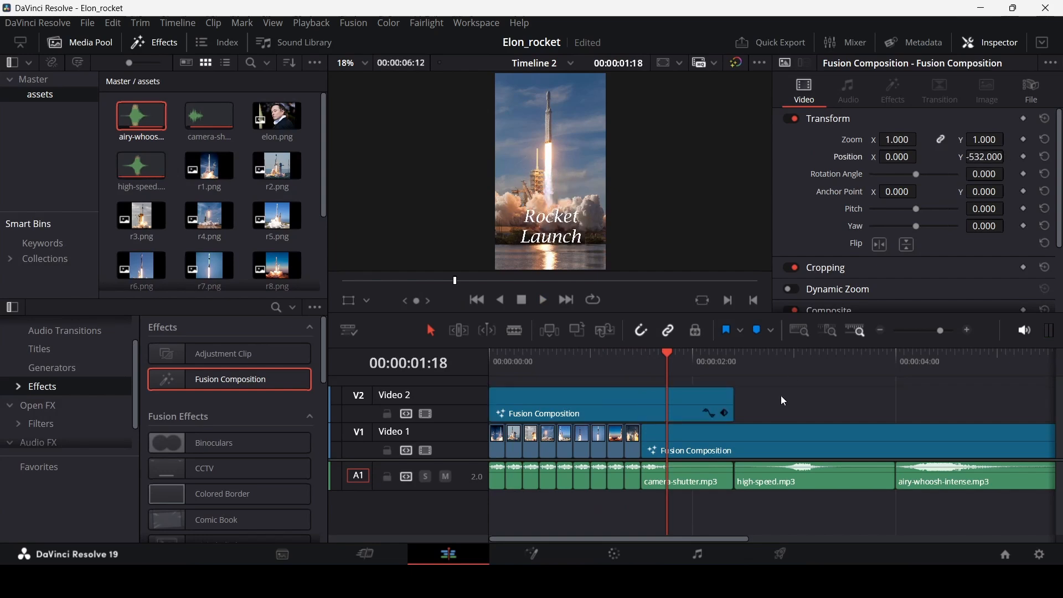
- Fade out the end of the Video 2 title composition over about 16 frames and play the timeline from the start
{"action": "left_click_drag", "start_coordinate": [637, 366], "coordinate": [458, 375]}
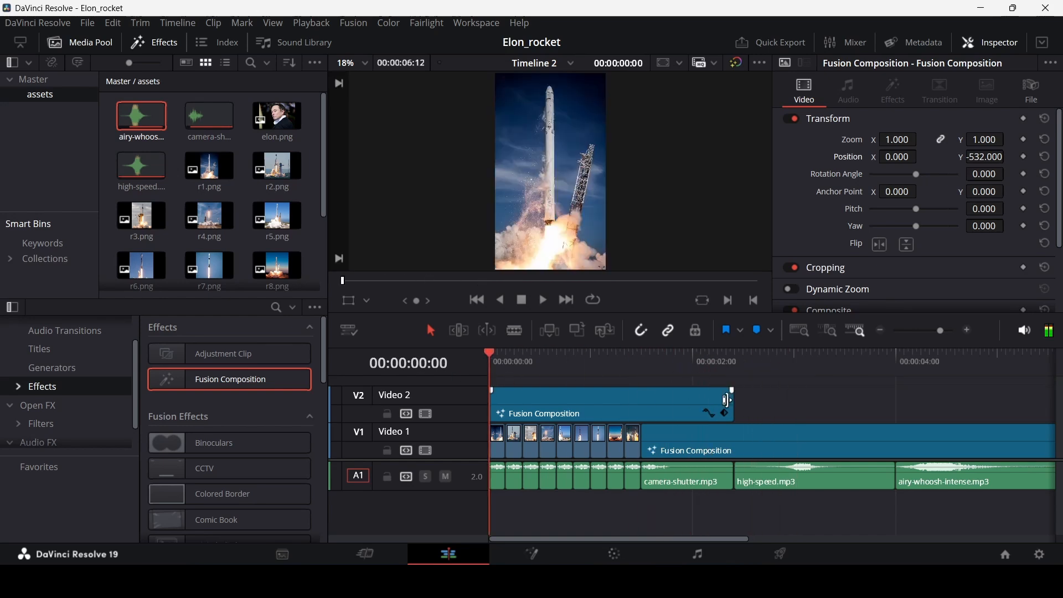
{"action": "left_click_drag", "start_coordinate": [731, 391], "coordinate": [651, 392]}
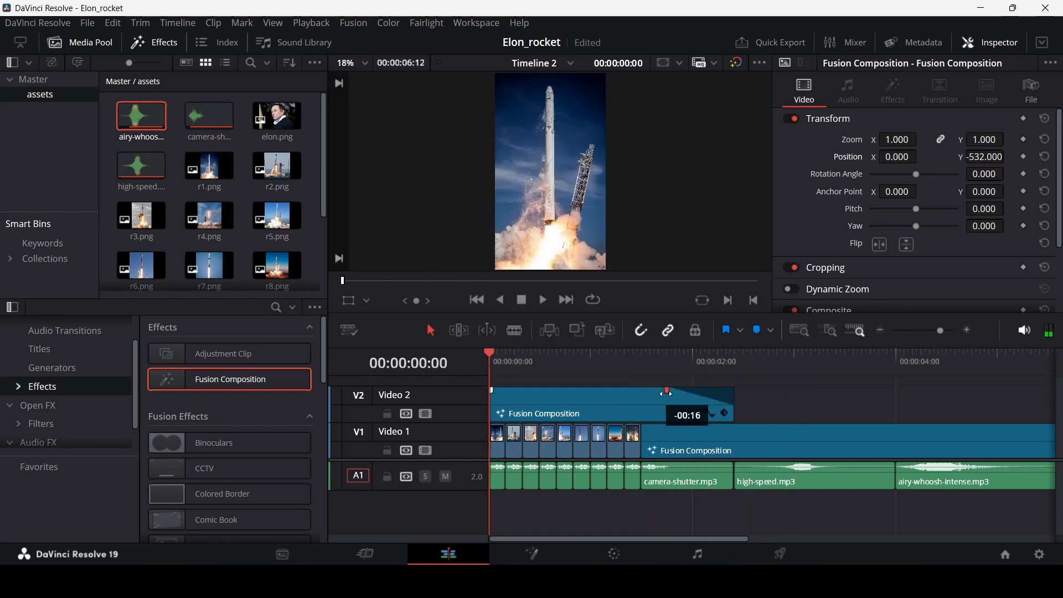
{"action": "key", "text": "space"}
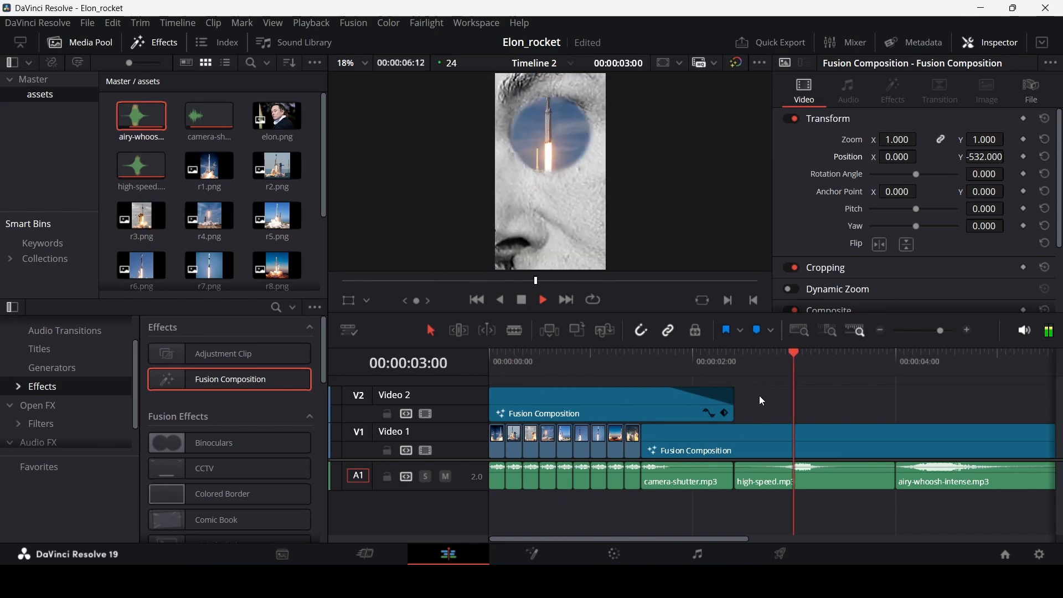
{"action": "scroll", "coordinate": [752, 404], "scroll_direction": "down", "scroll_amount": 3}
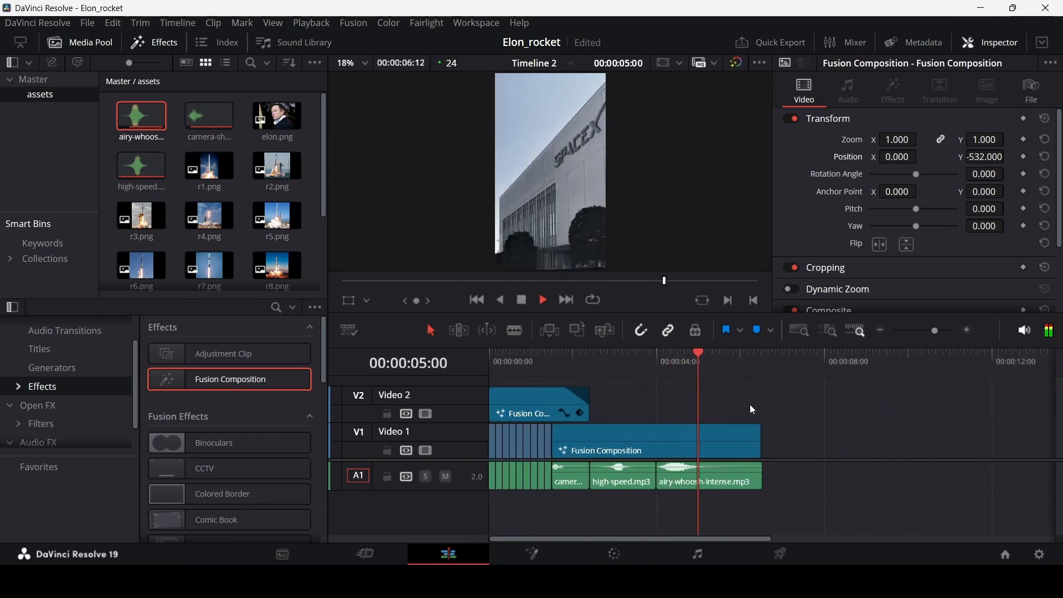